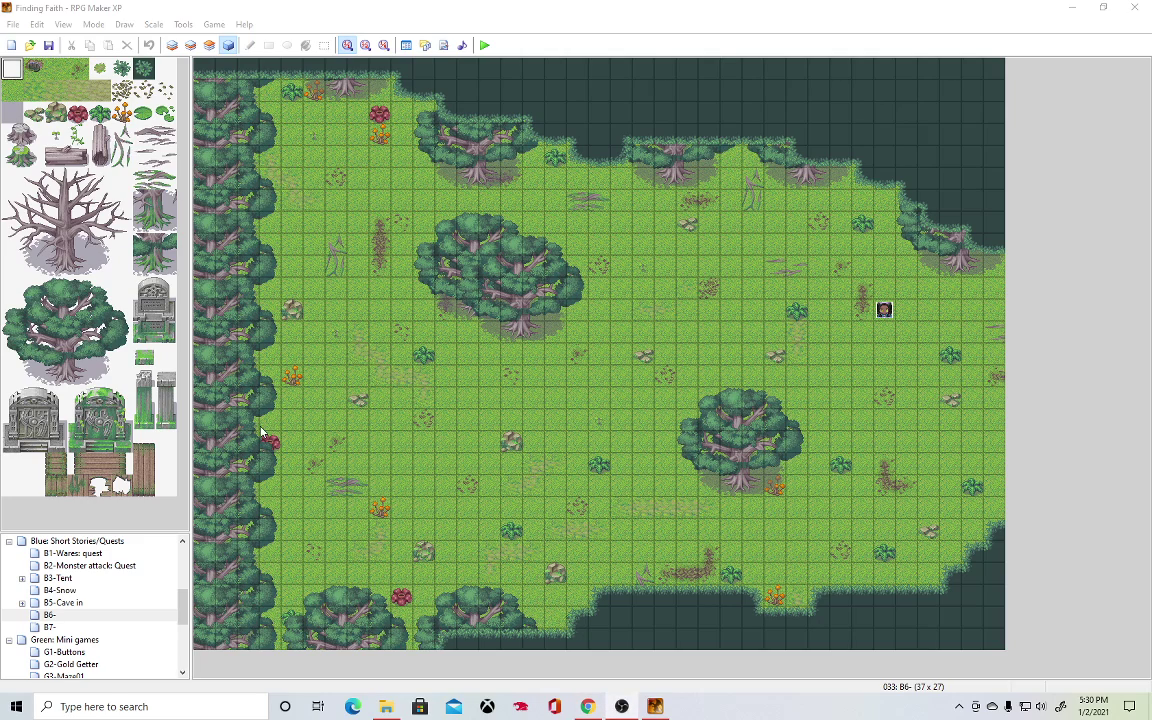
# Open the quest-giver event's second page and start a new Conditional Branch command.
pyautogui.click(883, 311)
pyautogui.rightClick(883, 311)
pyautogui.click(908, 316)
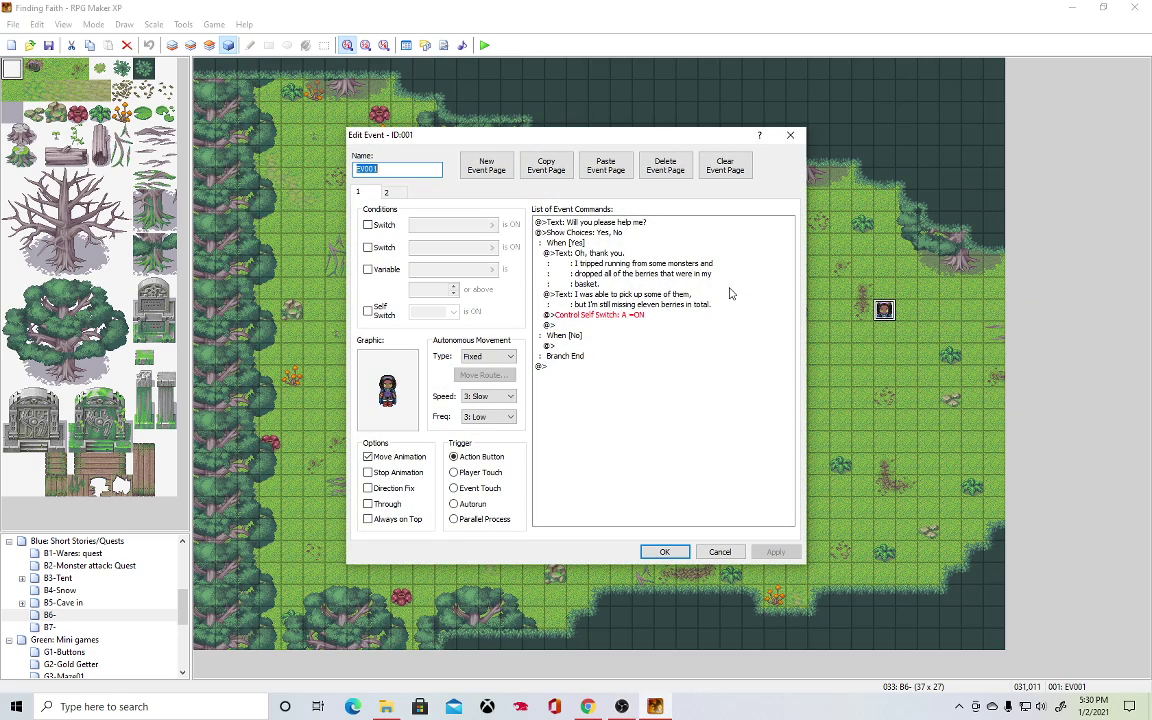
pyautogui.click(386, 191)
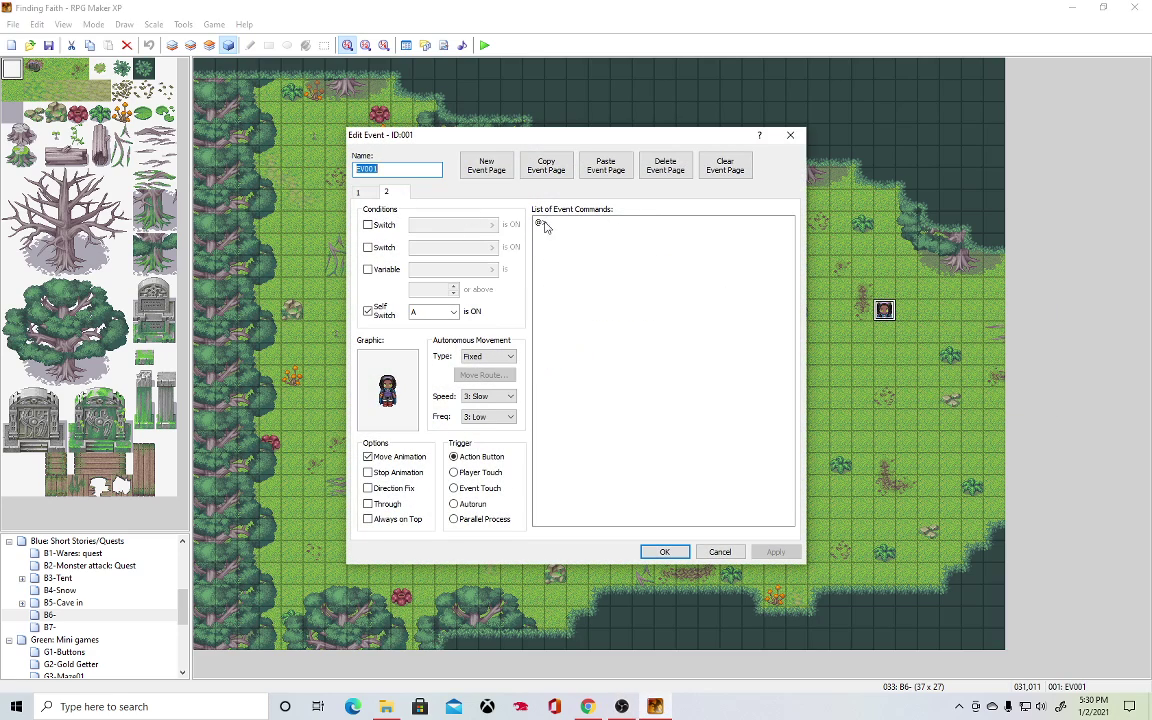
pyautogui.doubleClick(545, 222)
pyautogui.click(607, 376)
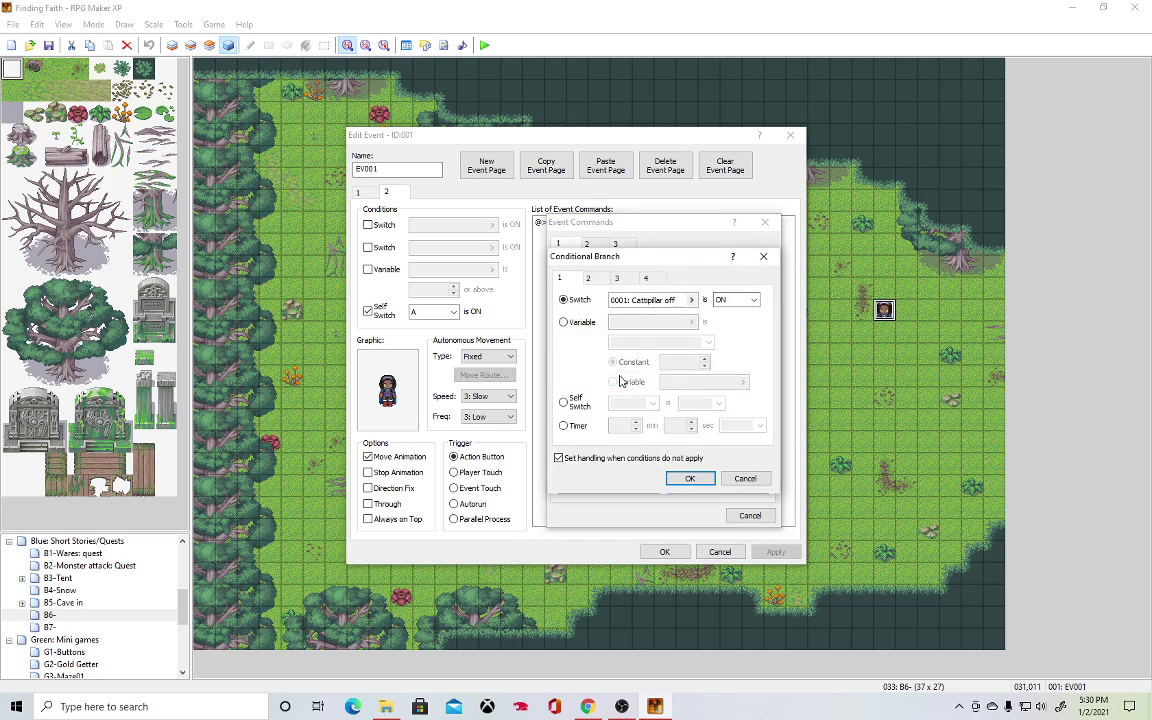
# Base the branch on variable 0016, naming it 'Berries'.
pyautogui.click(572, 322)
pyautogui.click(691, 322)
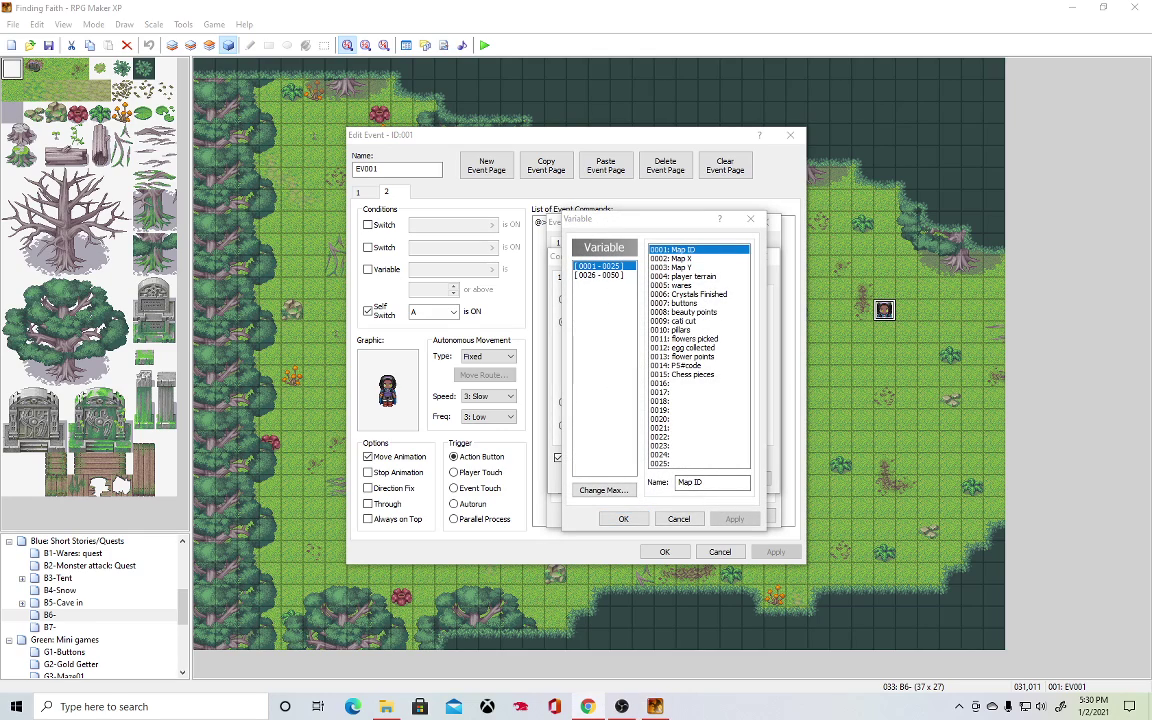
pyautogui.click(695, 384)
pyautogui.click(679, 518)
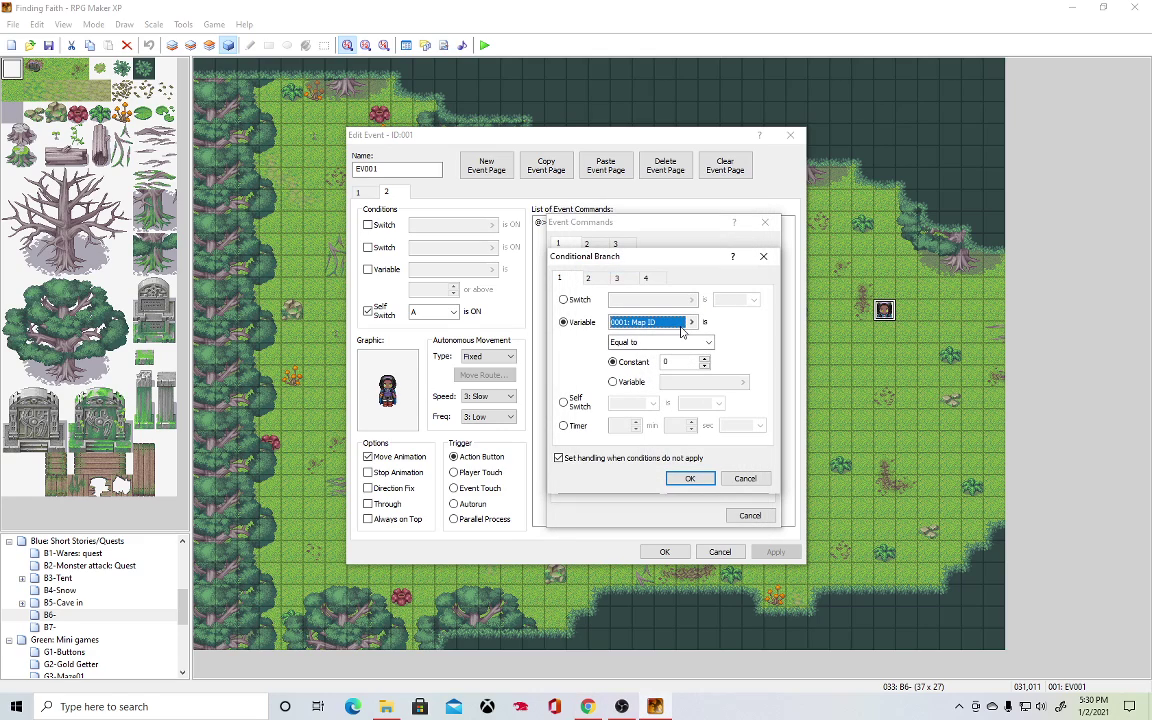
pyautogui.click(691, 322)
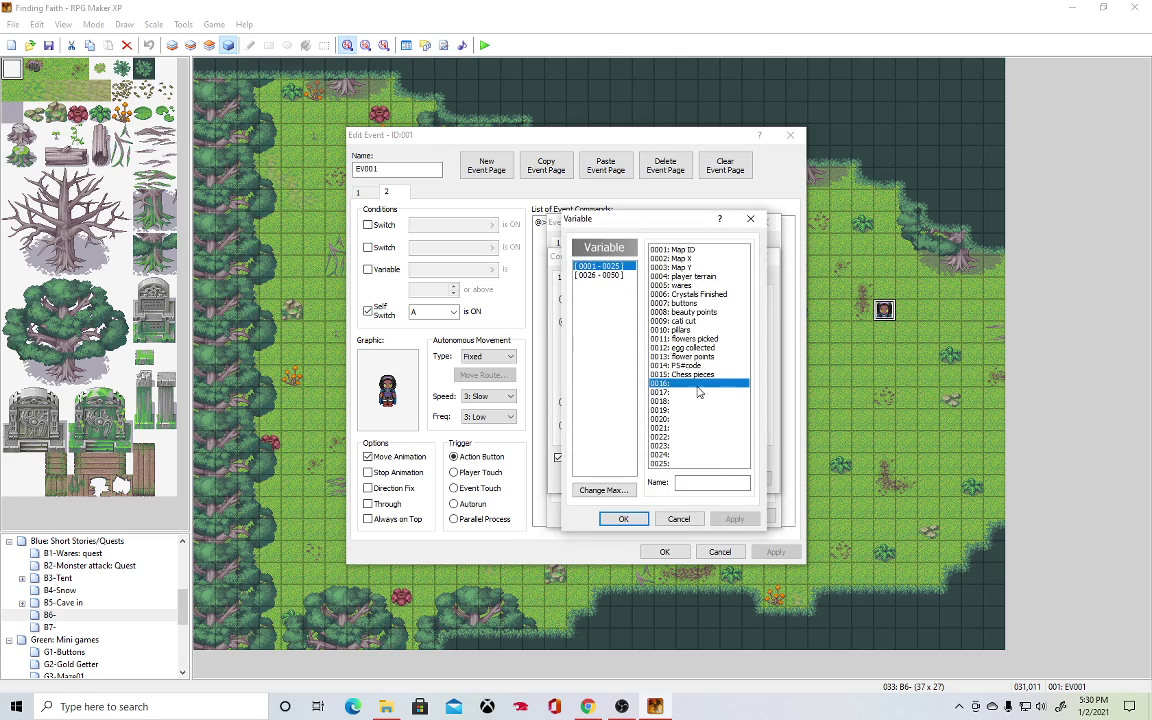
pyautogui.click(707, 483)
pyautogui.write('Berries')
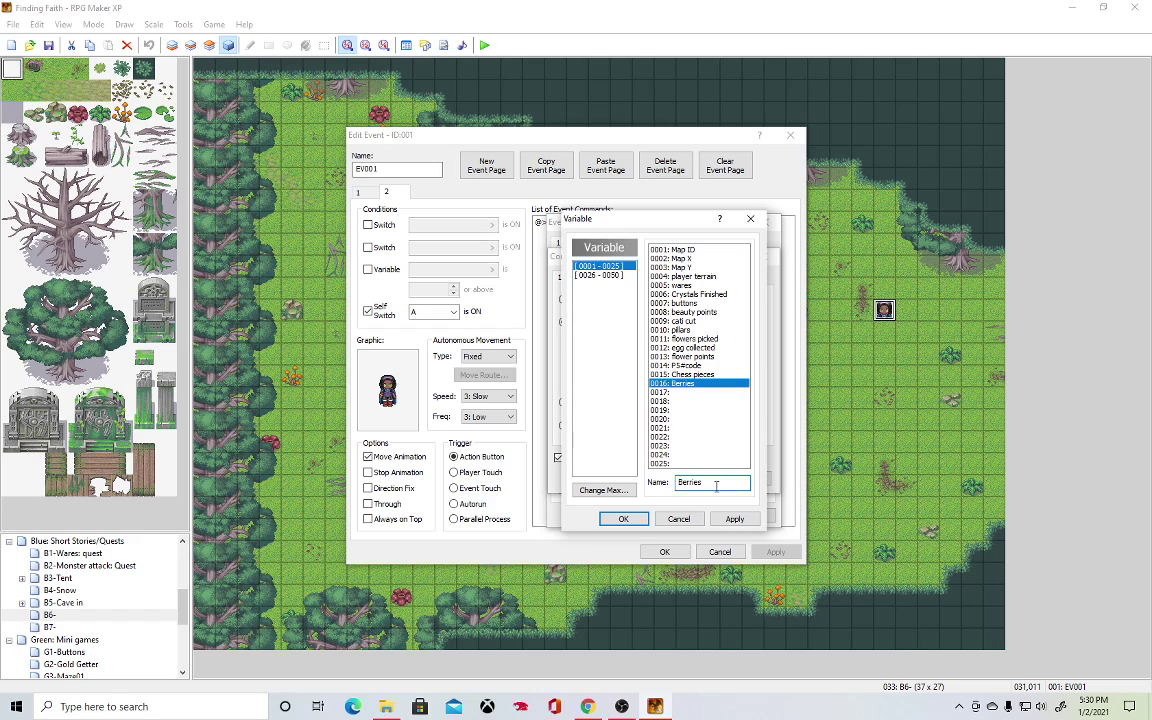
pyautogui.click(734, 518)
pyautogui.click(623, 518)
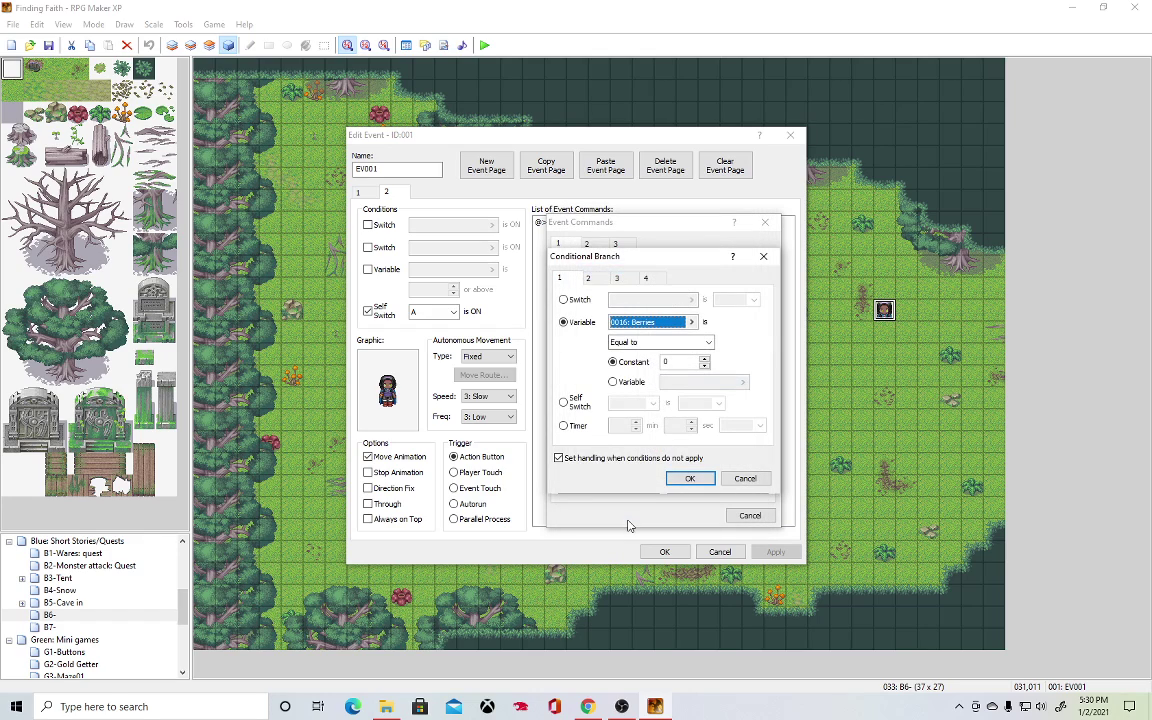
# Set the branch to check Berries equal to constant 11.
pyautogui.click(689, 478)
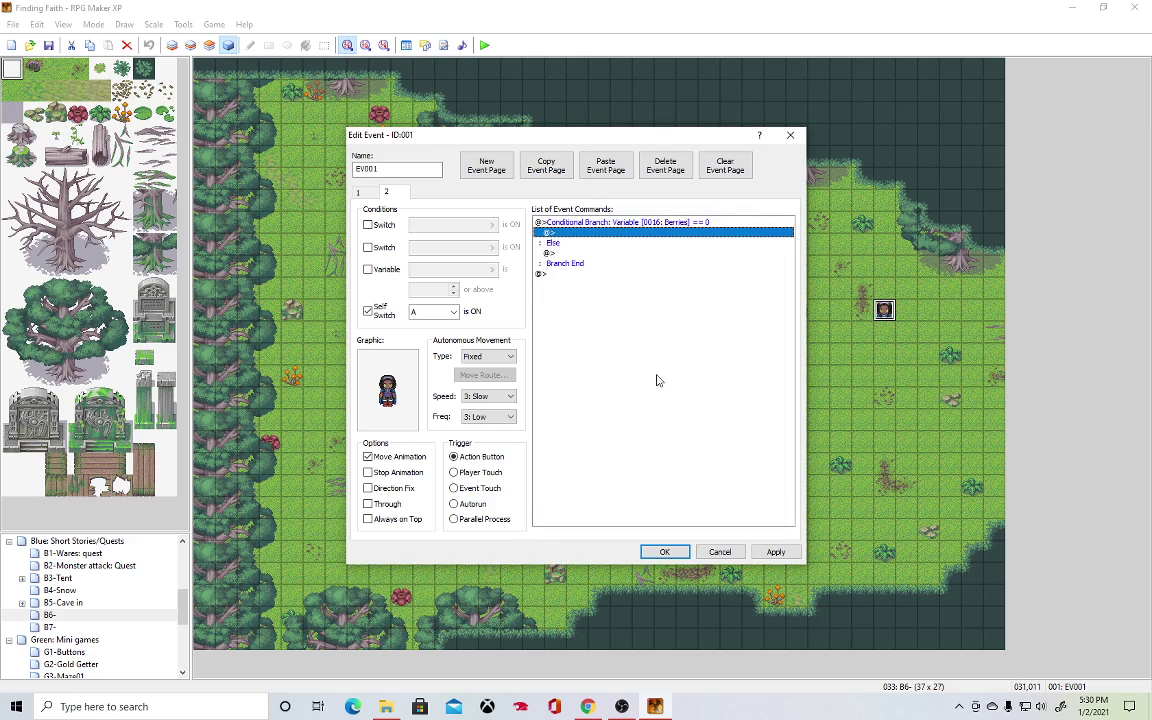
pyautogui.doubleClick(616, 223)
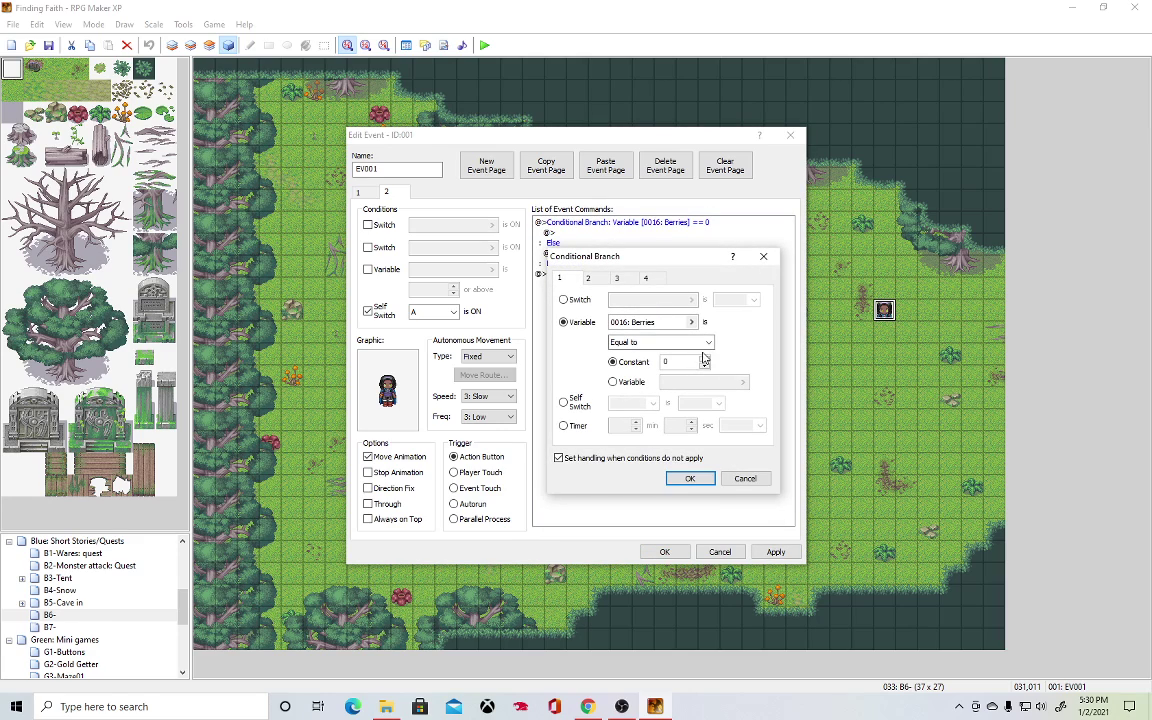
pyautogui.click(710, 342)
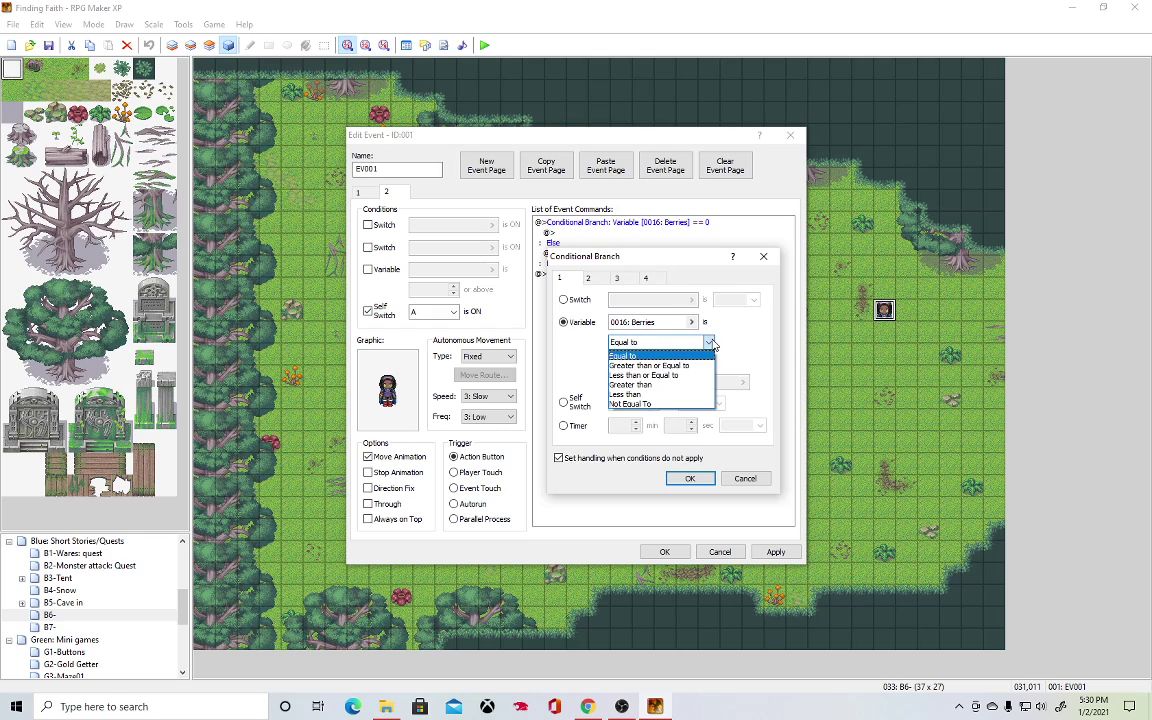
pyautogui.click(711, 343)
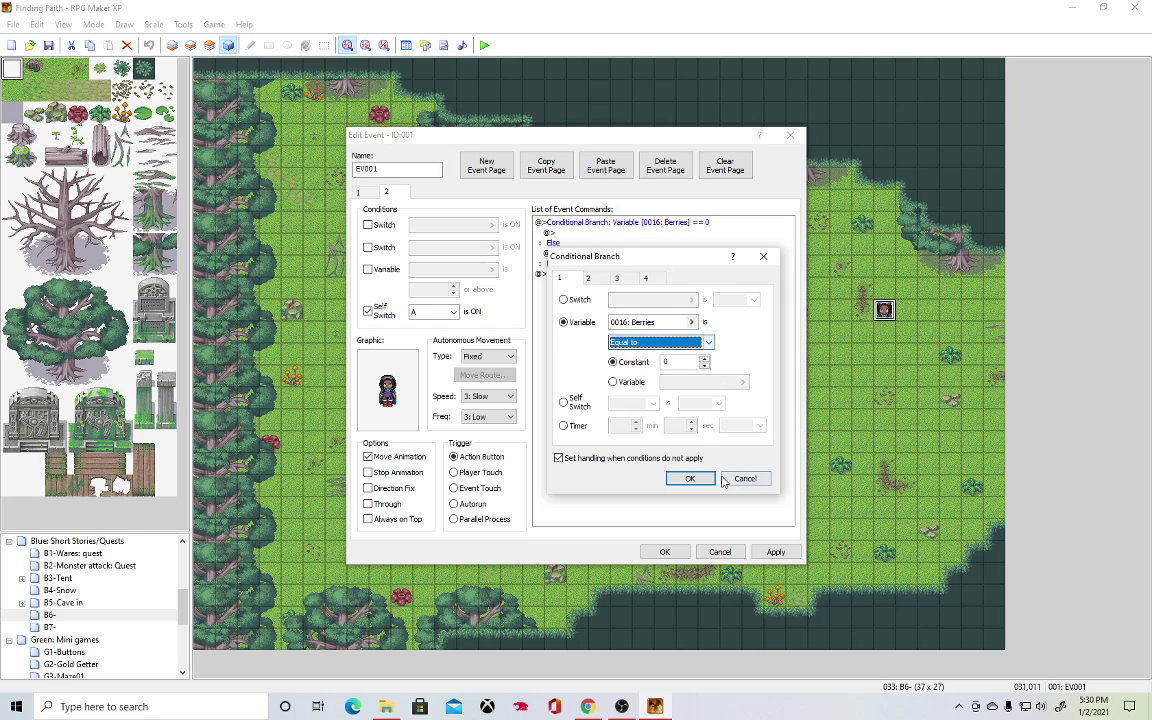
pyautogui.click(710, 343)
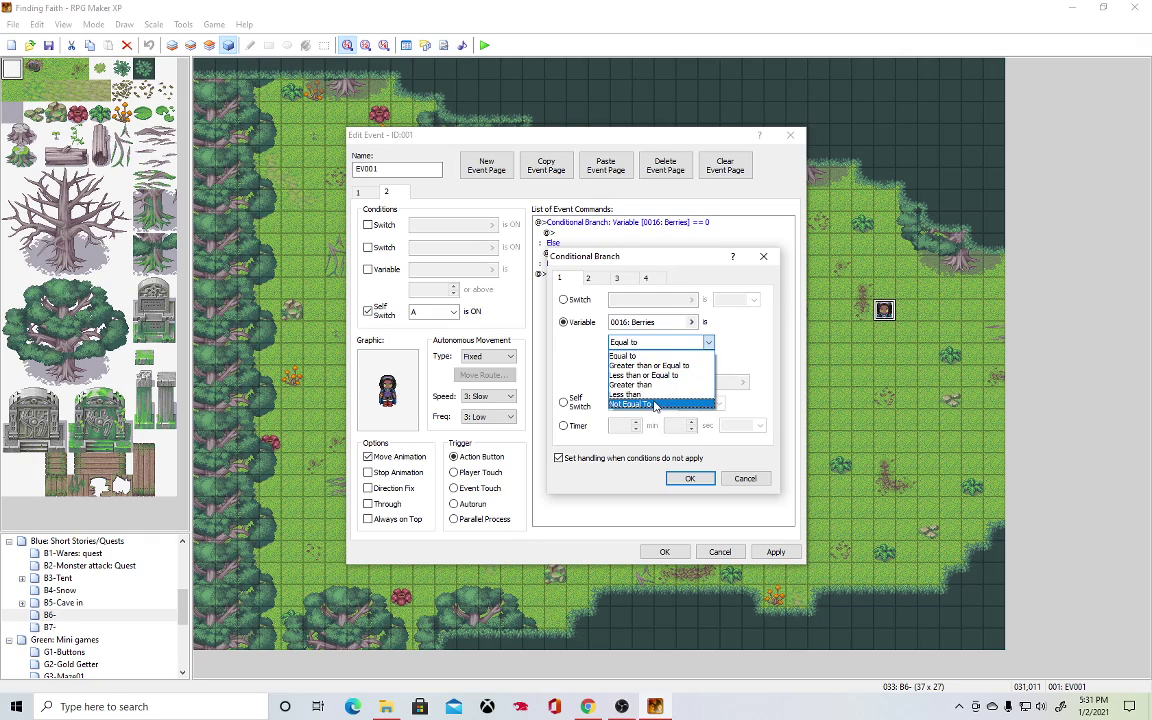
pyautogui.click(709, 343)
pyautogui.click(691, 364)
pyautogui.write('11')
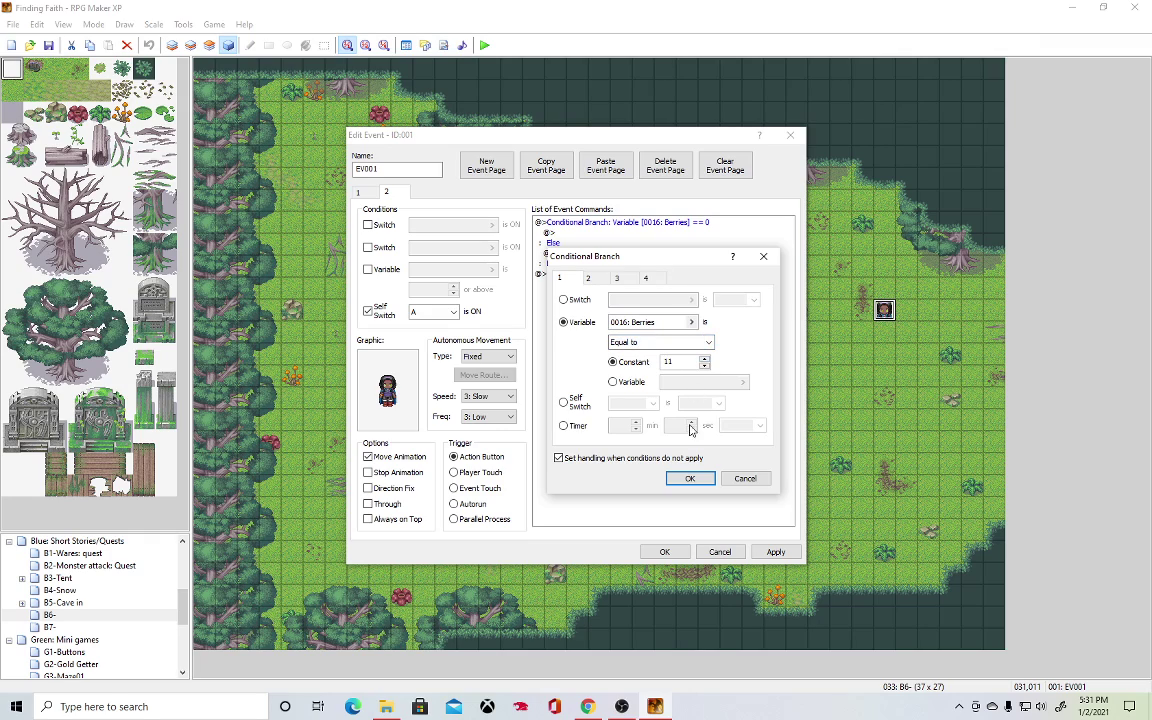
pyautogui.press('Return')
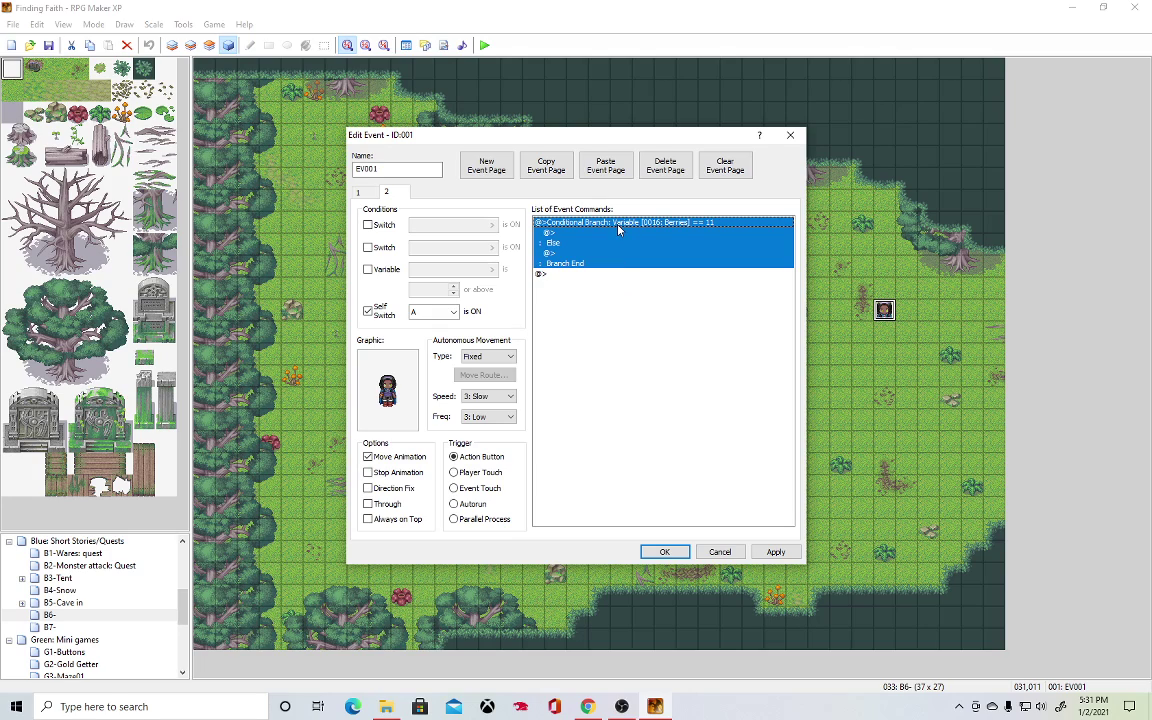
# Nest a Berries == 10 branch under the Else.
pyautogui.click(577, 253)
pyautogui.doubleClick(600, 222)
pyautogui.press('BackSpace')
pyautogui.write('0')
pyautogui.click(690, 478)
# Nest a Berries == 9 branch under the inner Else and apply.
pyautogui.click(648, 256)
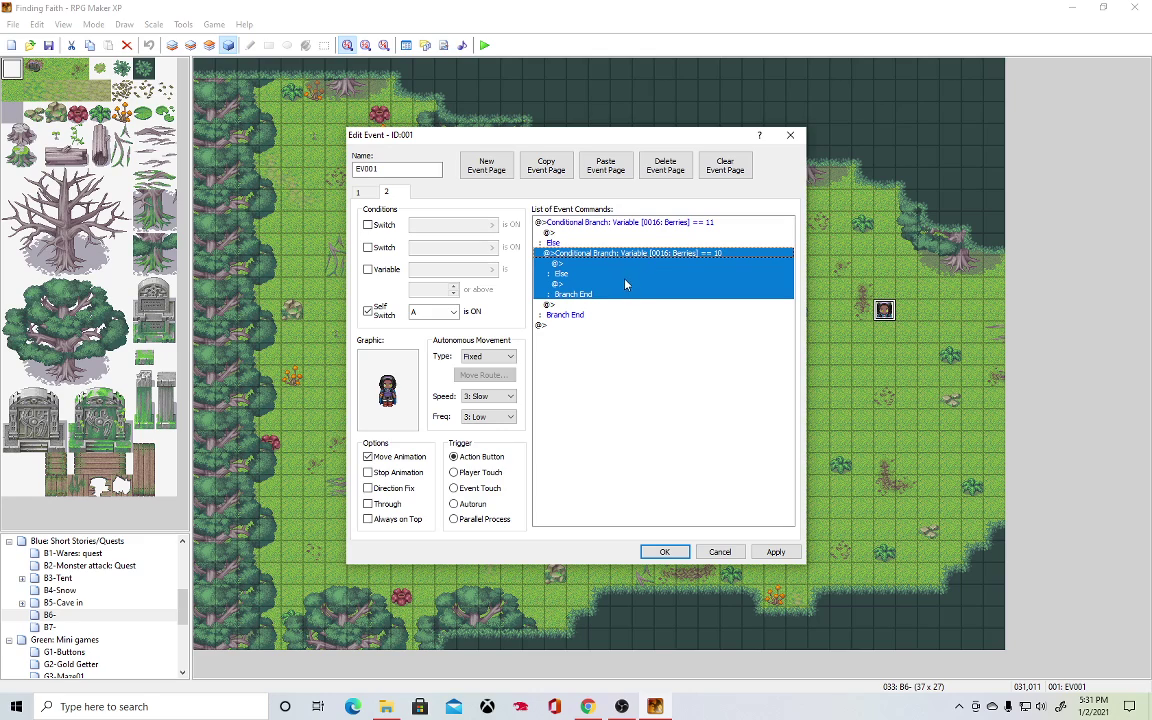
pyautogui.click(657, 326)
pyautogui.press('Up')
pyautogui.press('Up')
pyautogui.press('Up')
pyautogui.press('Return')
pyautogui.press('Tab')
pyautogui.write('98')
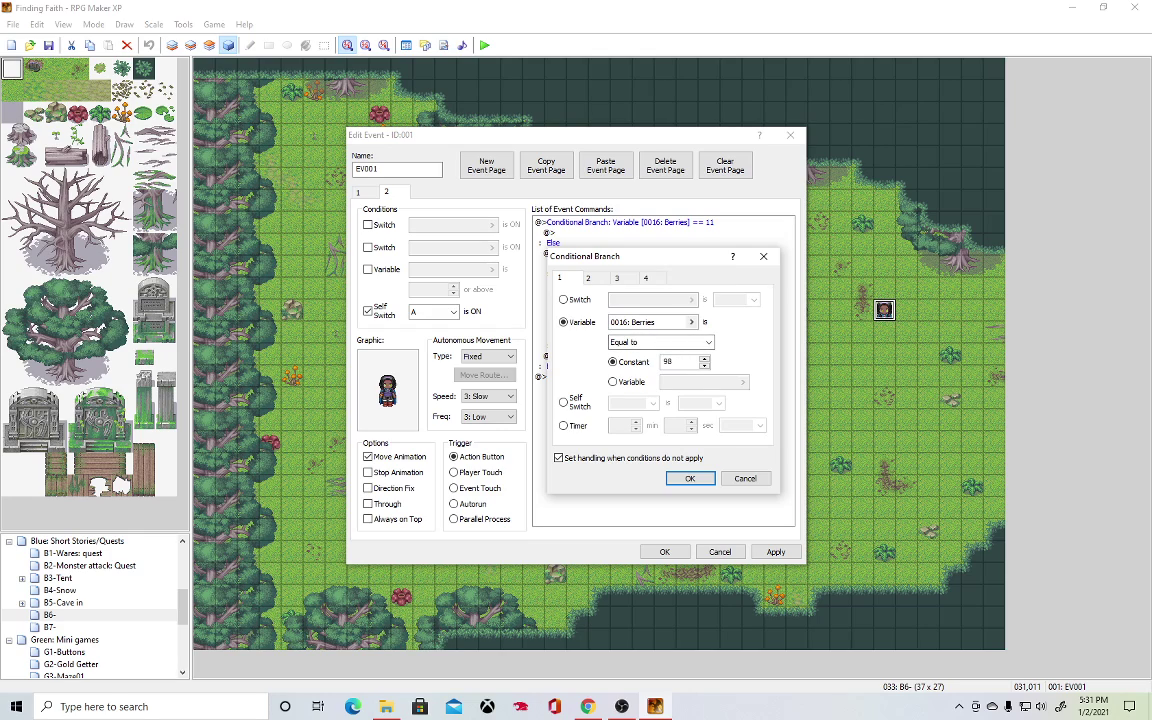
pyautogui.press('BackSpace')
pyautogui.press('Return')
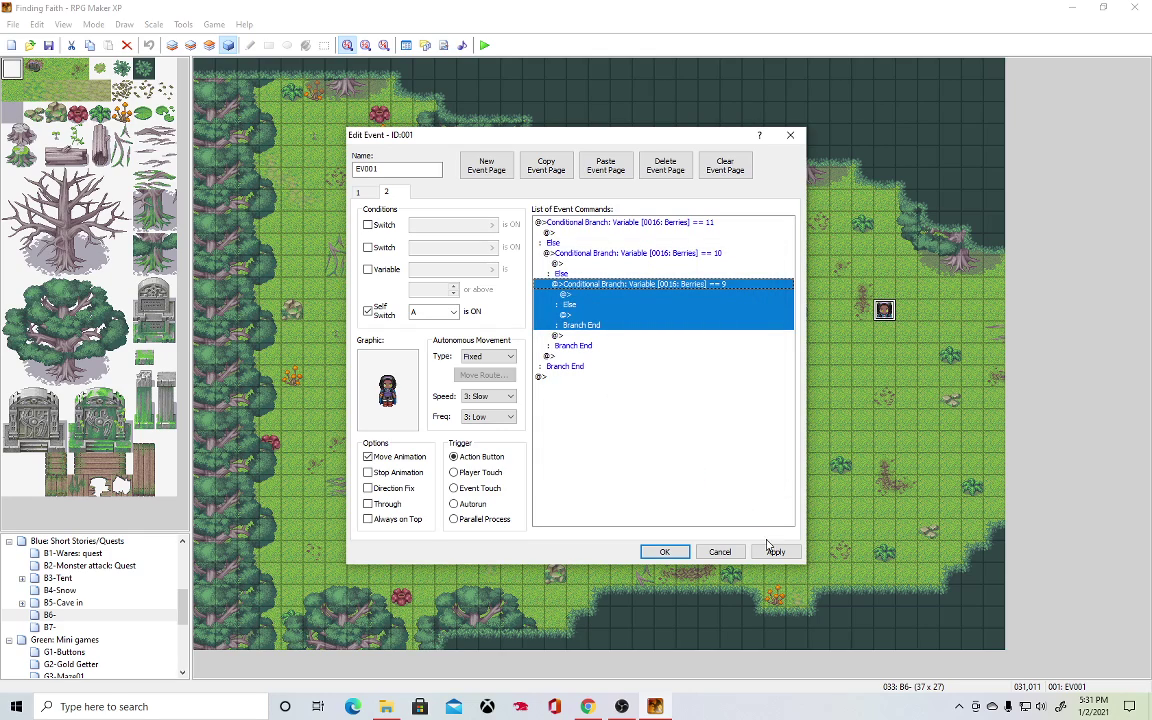
pyautogui.click(772, 549)
# Copy the 11/10/9 branch chain and paste it inside the 9 branch.
pyautogui.click(666, 287)
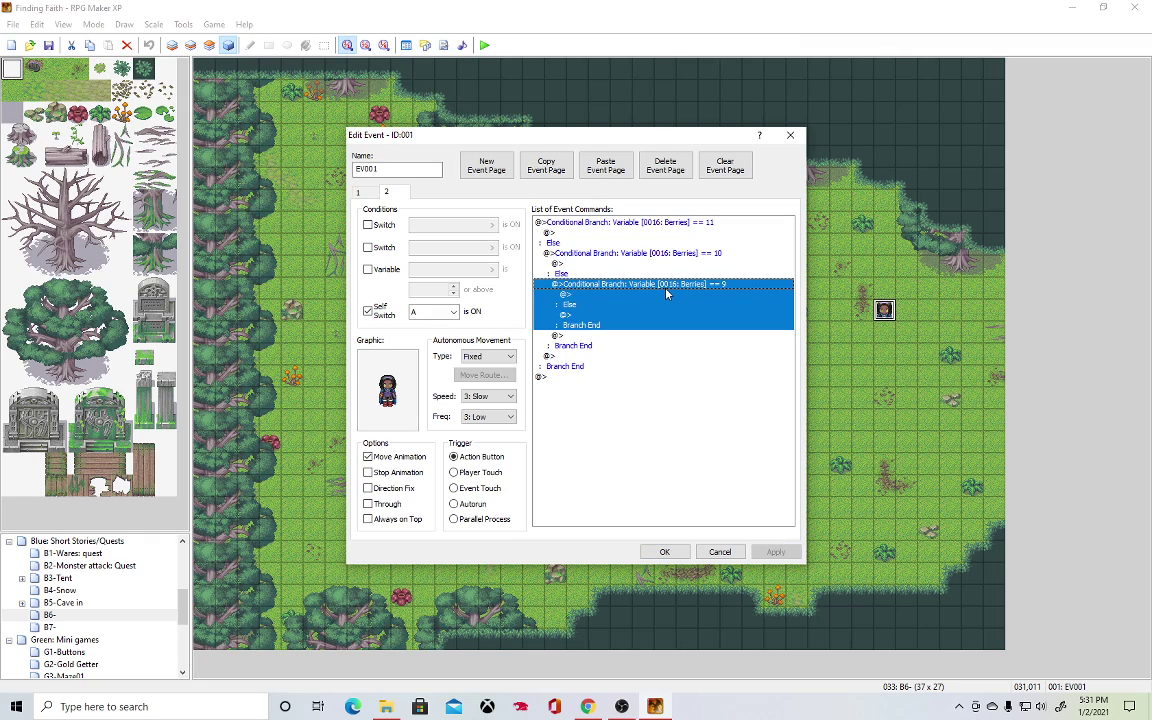
pyautogui.click(658, 224)
pyautogui.hotkey('ctrl', 'c')
pyautogui.click(612, 314)
pyautogui.hotkey('ctrl', 'v')
# Change the pasted branches to check Berries equal to 8, 7 and 6.
pyautogui.doubleClick(612, 314)
pyautogui.write('8')
pyautogui.click(689, 478)
pyautogui.doubleClick(689, 346)
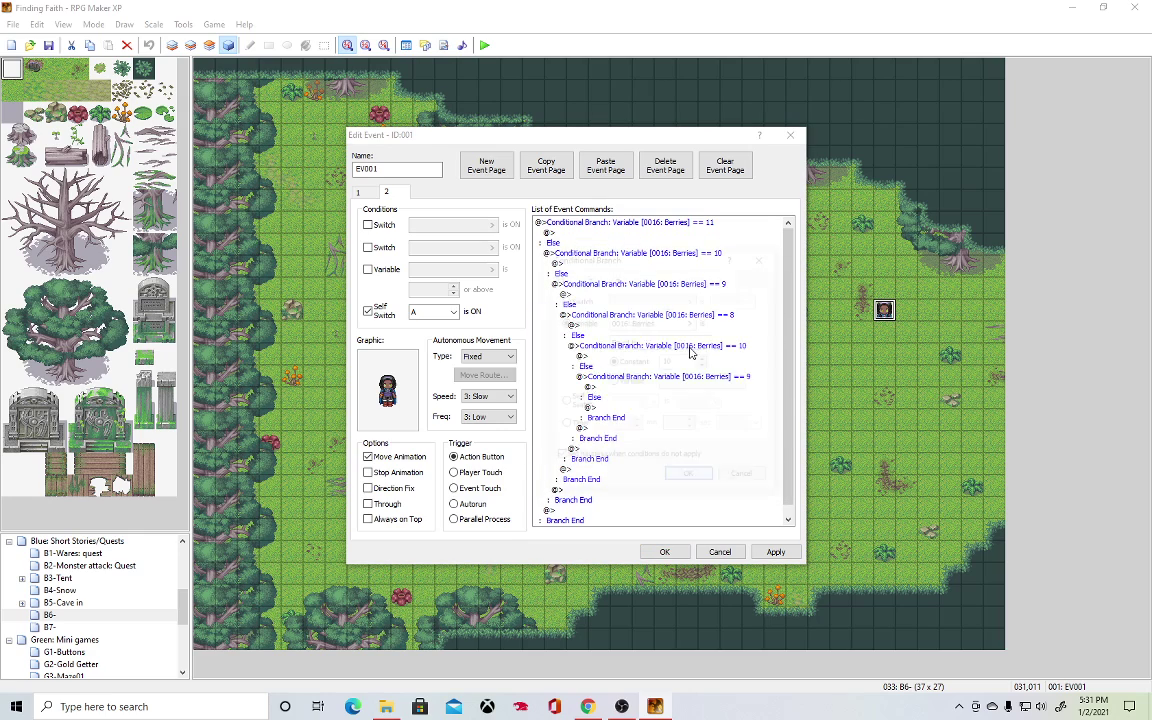
pyautogui.write('7')
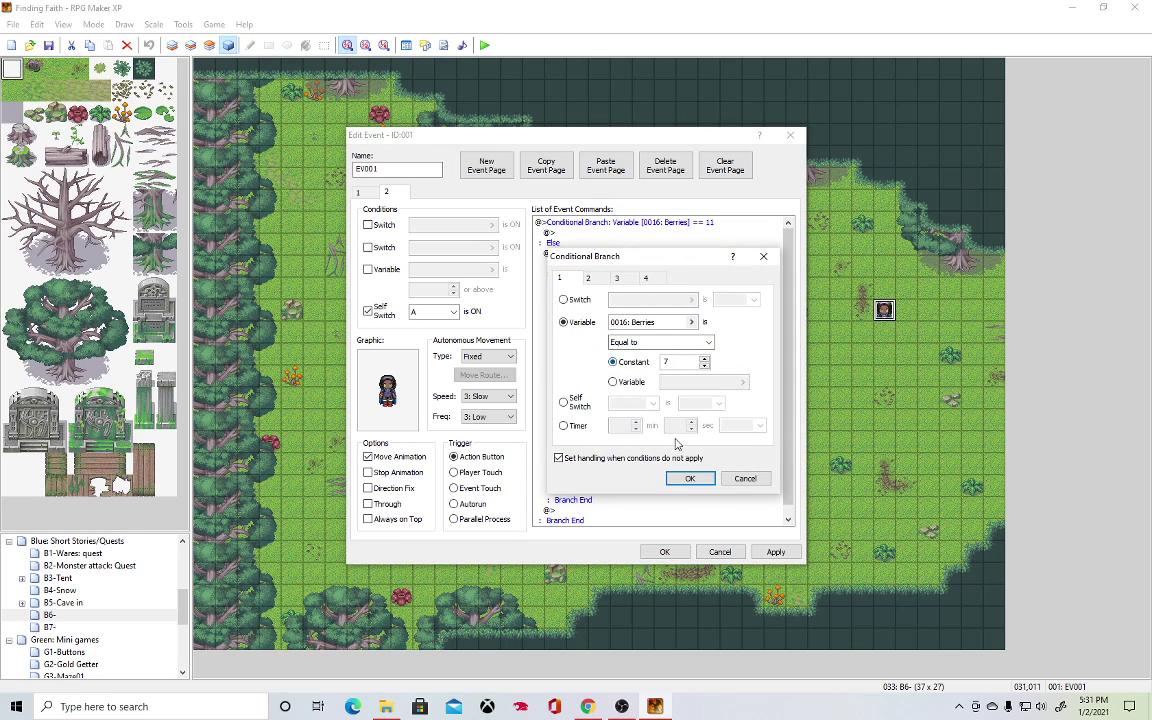
pyautogui.click(689, 478)
pyautogui.click(705, 379)
pyautogui.doubleClick(705, 379)
pyautogui.write('6')
pyautogui.press('Return')
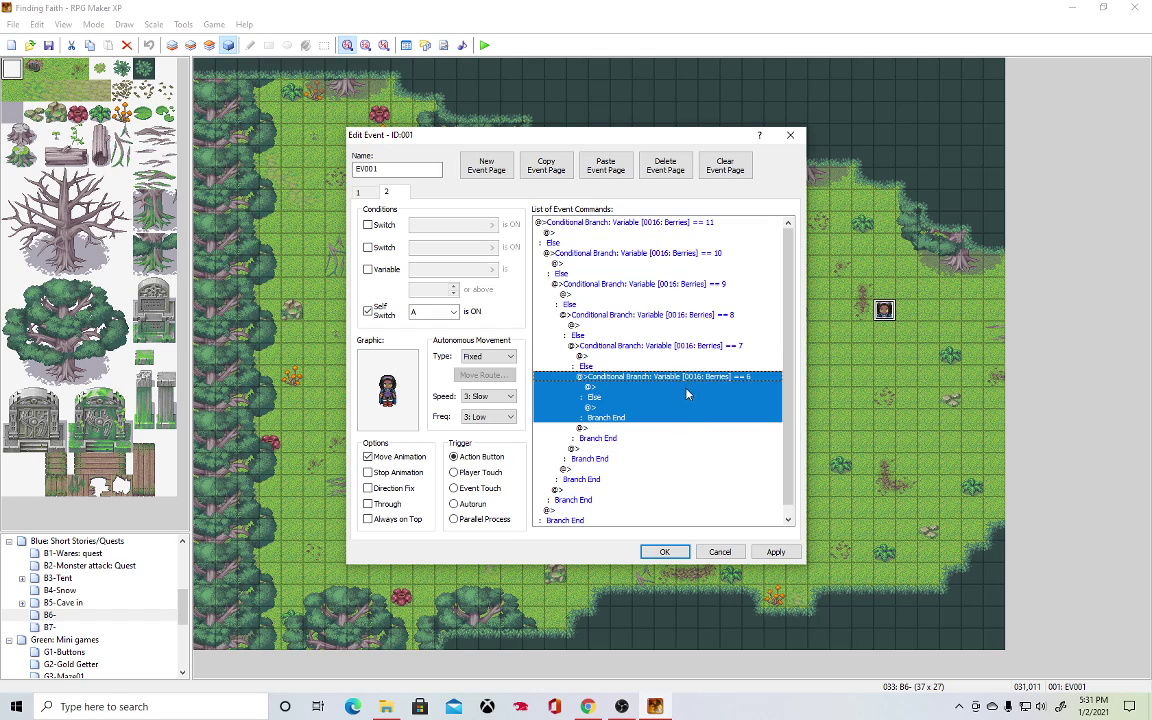
# Start a new command on the empty line under the == 11 branch.
pyautogui.click(676, 390)
pyautogui.click(674, 407)
pyautogui.scroll(-1, 789, 404)
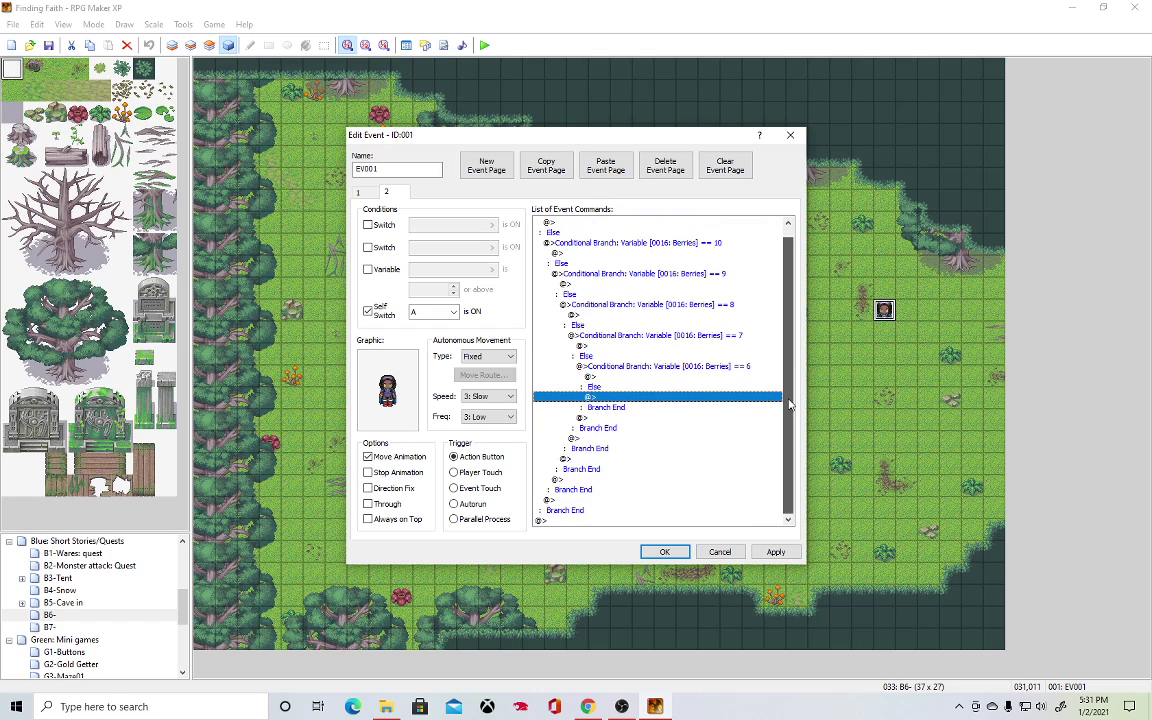
pyautogui.scroll(1, 640, 228)
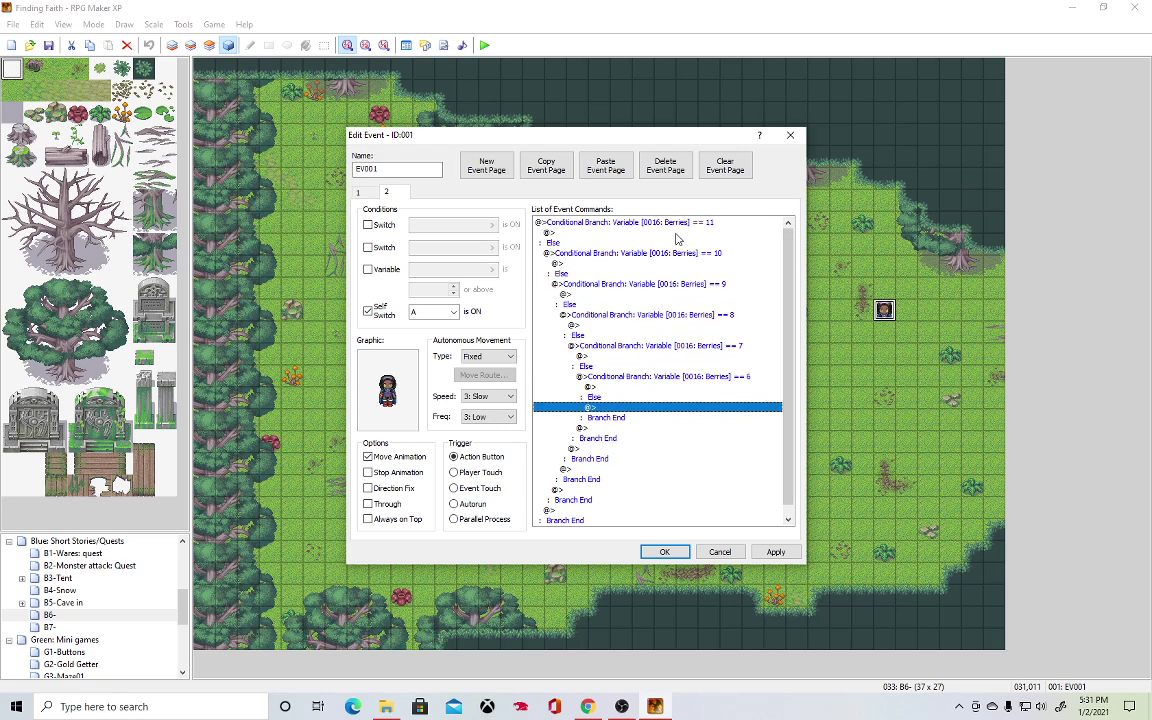
pyautogui.doubleClick(676, 238)
# Enter the Show Text message 'That's all the berries. Thank you so much!'.
pyautogui.click(607, 264)
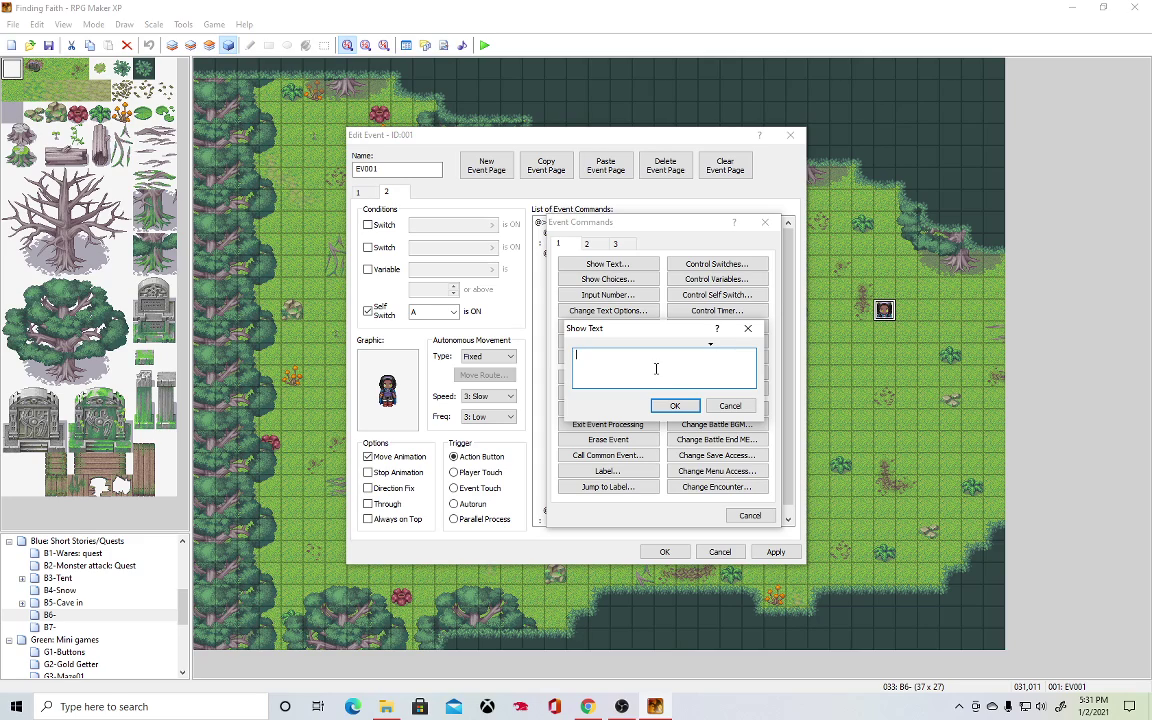
pyautogui.write("That's all the")
pyautogui.write('berries')
pyautogui.write('.')
pyautogui.write('There')
pyautogui.press('BackSpace')
pyautogui.press('BackSpace')
pyautogui.press('BackSpace')
pyautogui.write('ank you')
pyautogui.write('so much')
pyautogui.click(672, 405)
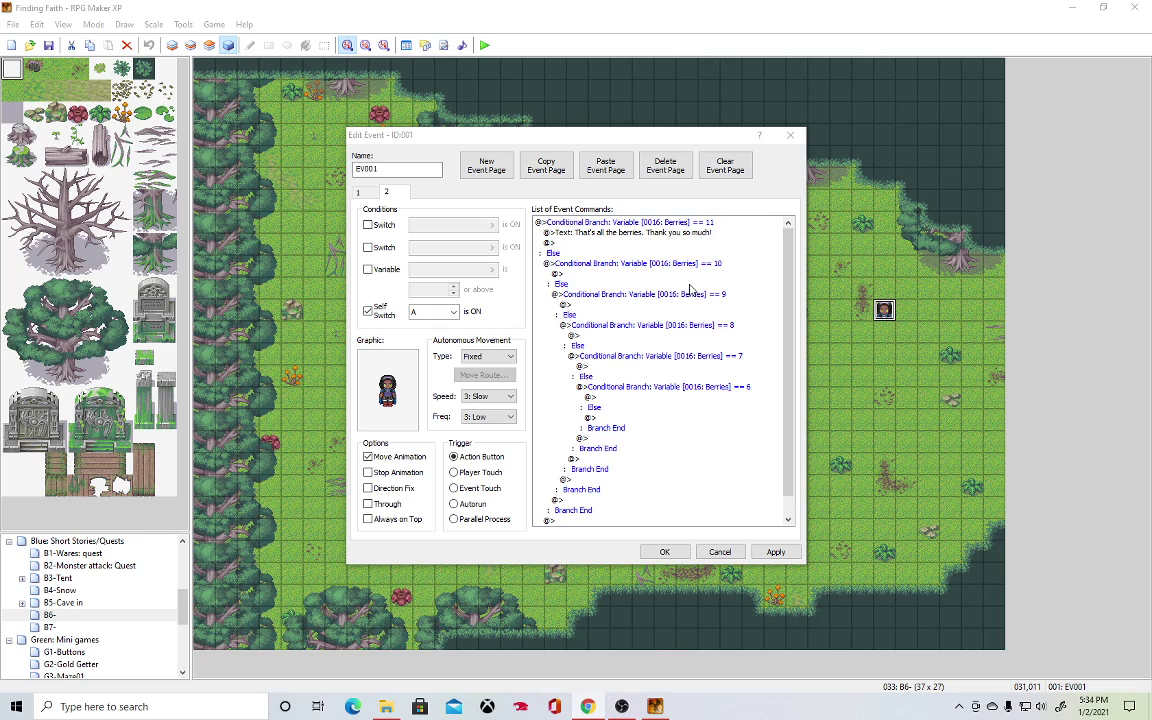
pyautogui.click(689, 285)
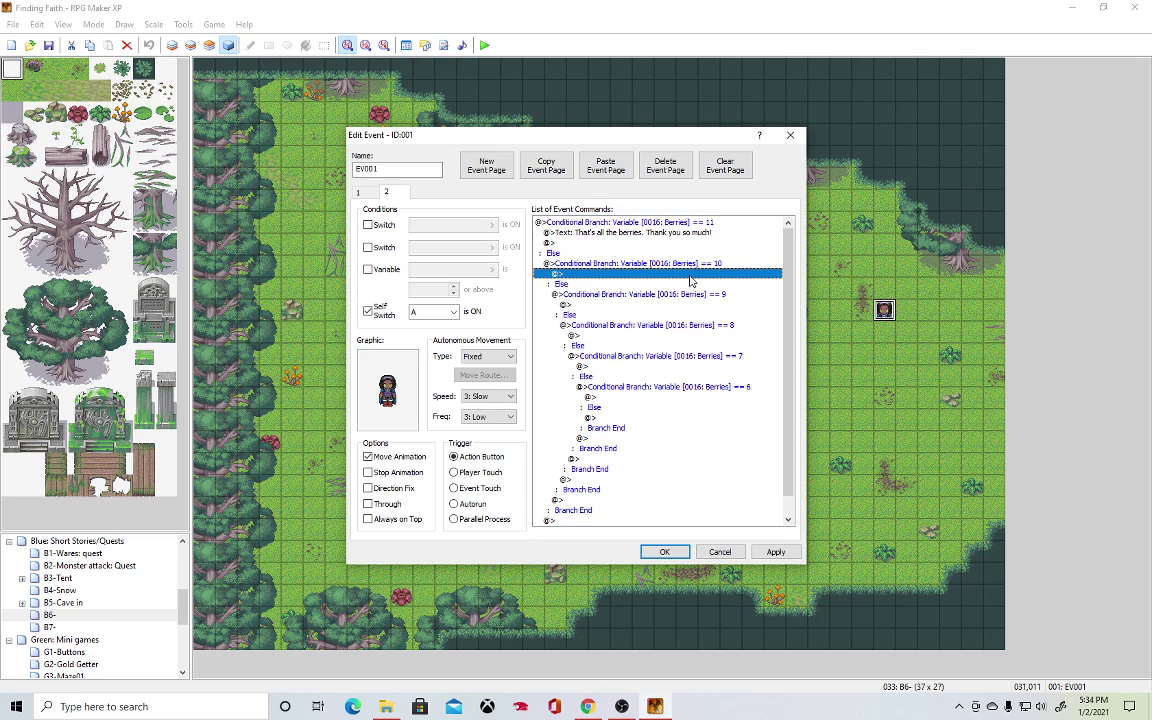
pyautogui.doubleClick(689, 285)
pyautogui.press('Return')
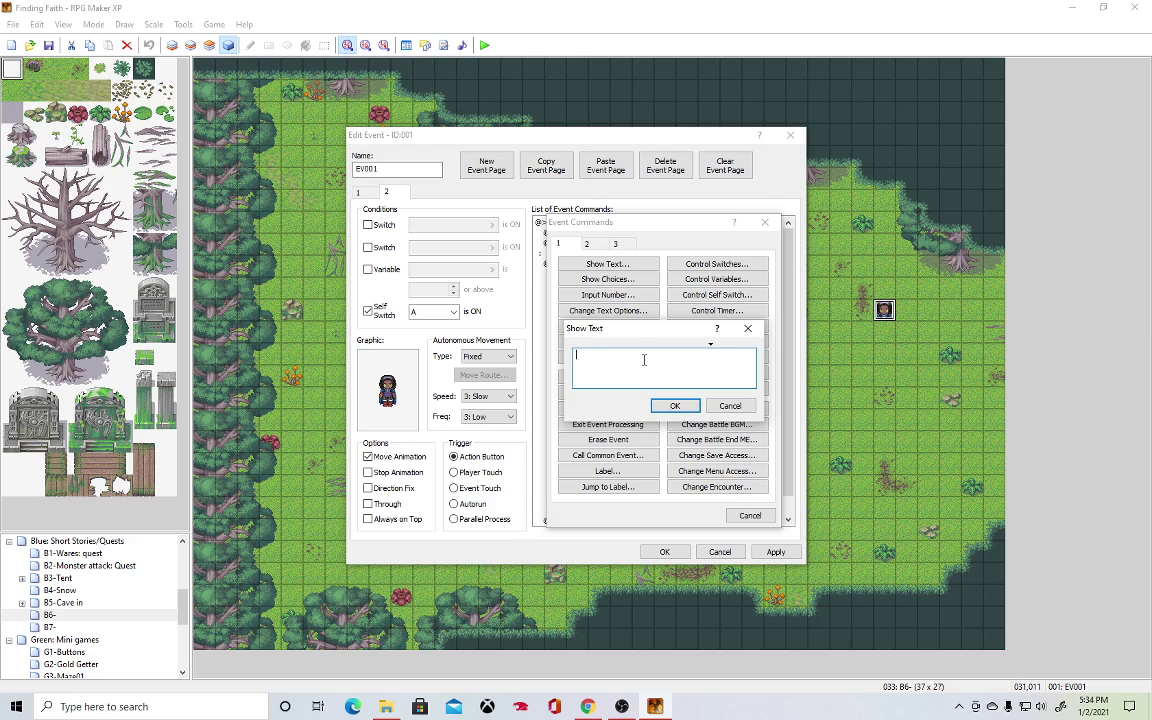
pyautogui.click(730, 405)
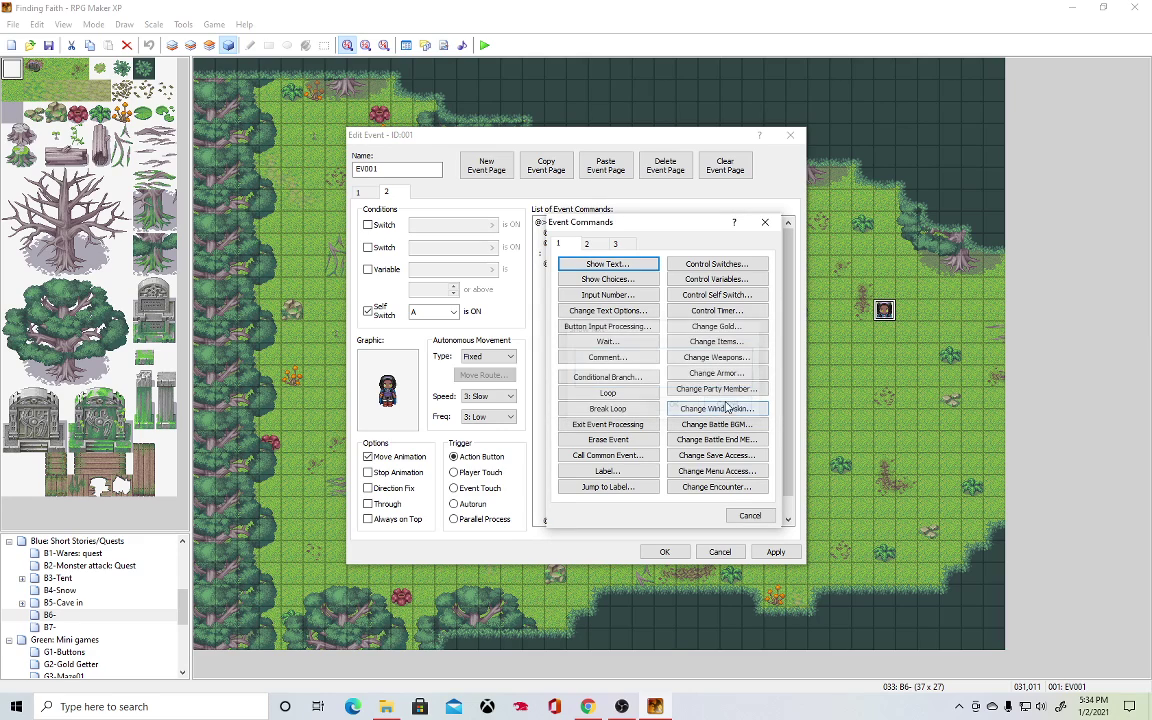
pyautogui.click(750, 515)
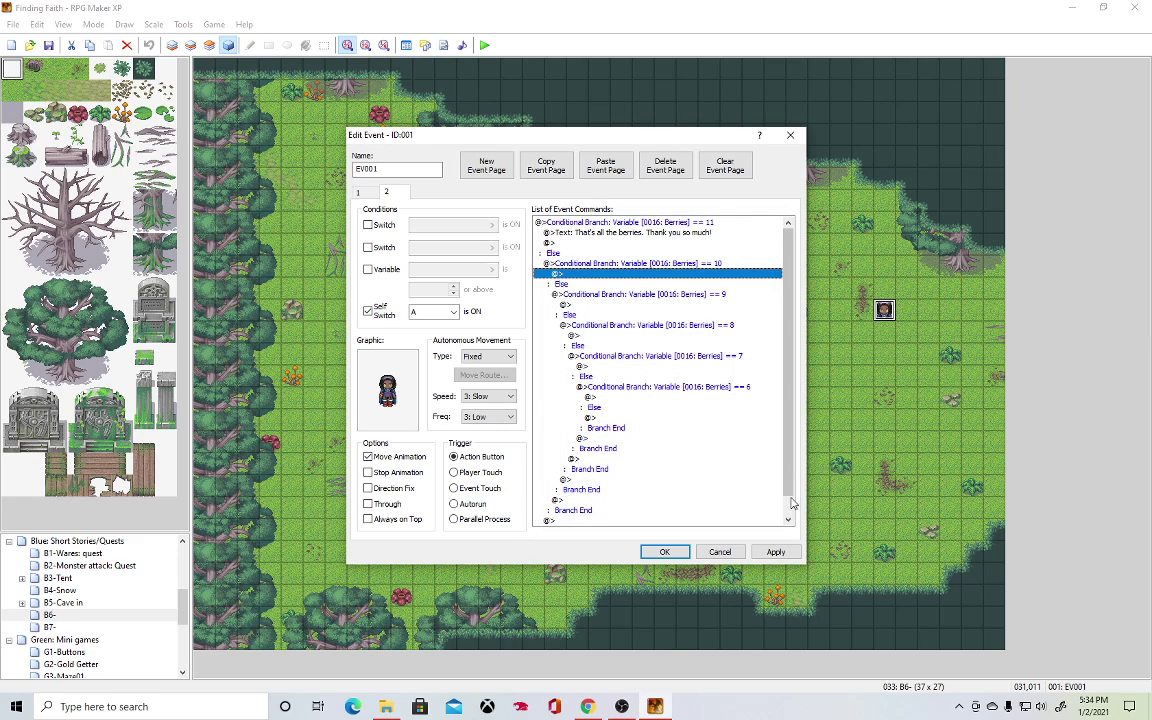
# Create a new event EV002 on a forest tile, leaving it without a graphic.
pyautogui.click(664, 551)
pyautogui.rightClick(808, 309)
pyautogui.click(832, 317)
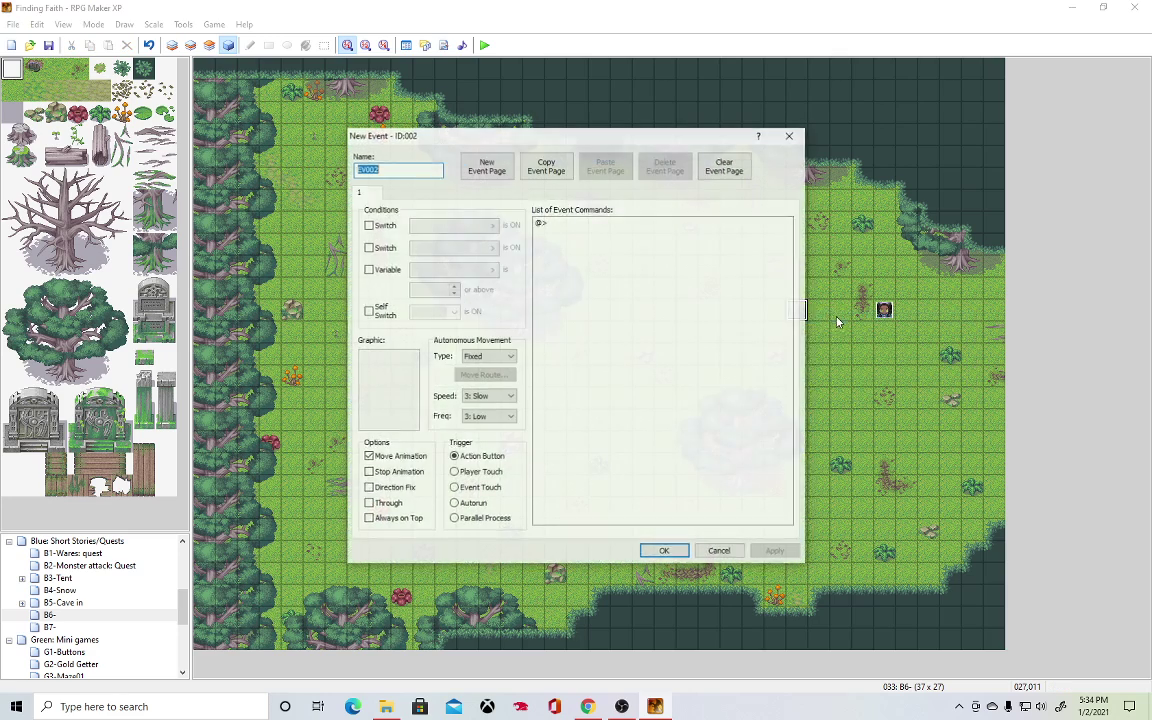
pyautogui.doubleClick(391, 370)
pyautogui.click(405, 209)
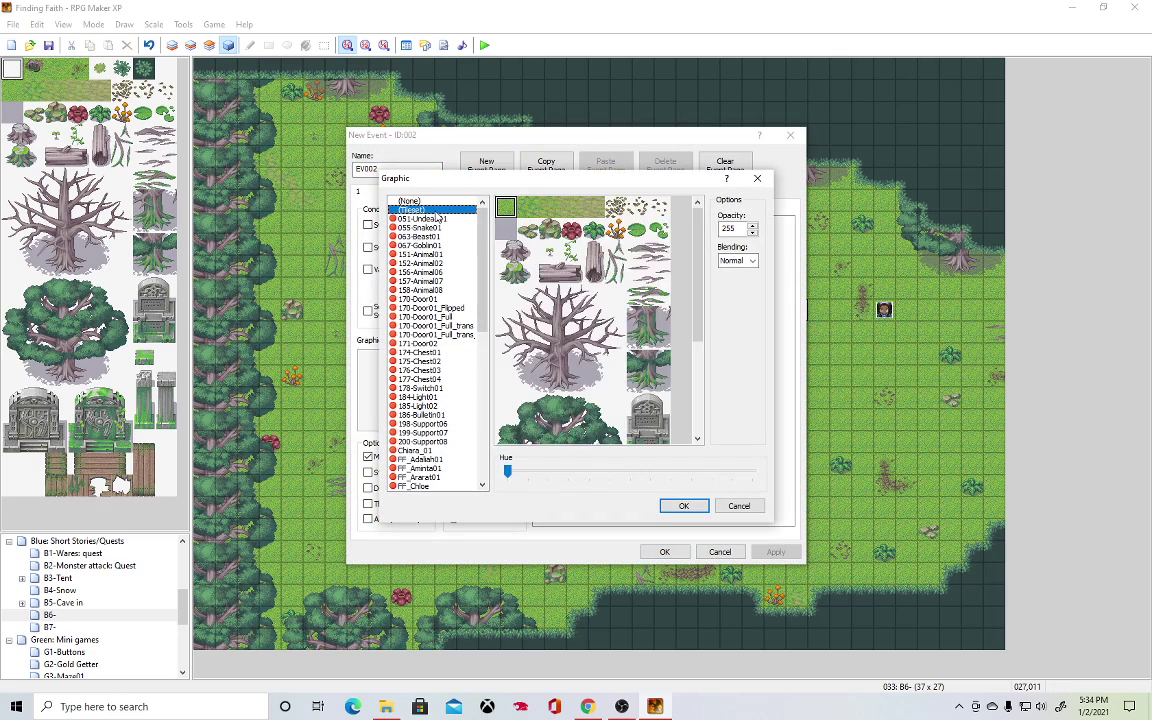
pyautogui.click(659, 207)
pyautogui.click(746, 504)
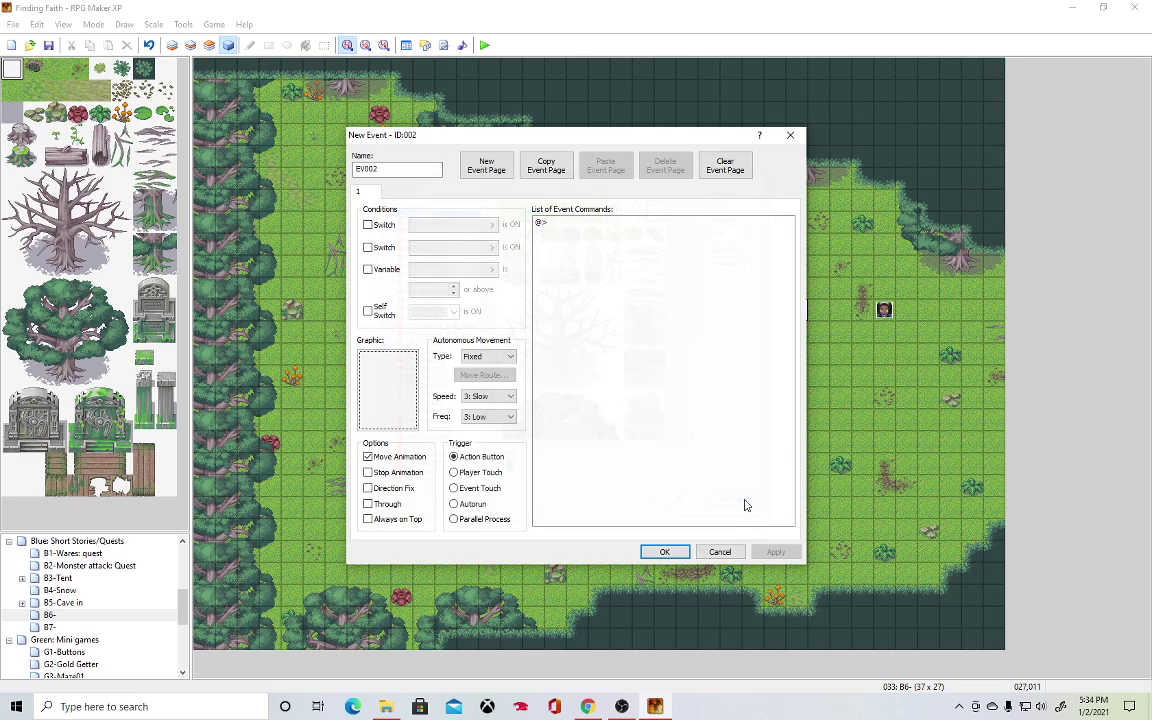
# Add a Show Text command saying 'You found a berry!'.
pyautogui.doubleClick(571, 231)
pyautogui.click(612, 264)
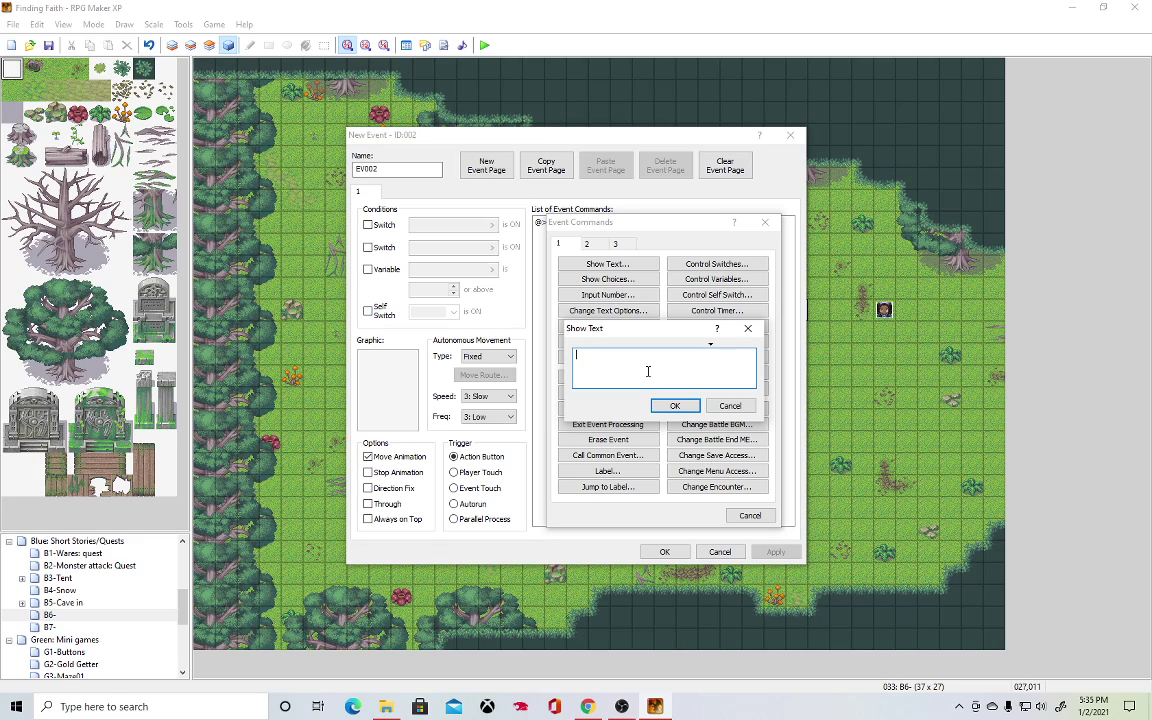
pyautogui.write('You found')
pyautogui.write('a berrie')
pyautogui.press('BackSpace')
pyautogui.write('y!')
pyautogui.click(674, 405)
# Add a Control Self Switch command turning self switch A on.
pyautogui.doubleClick(613, 234)
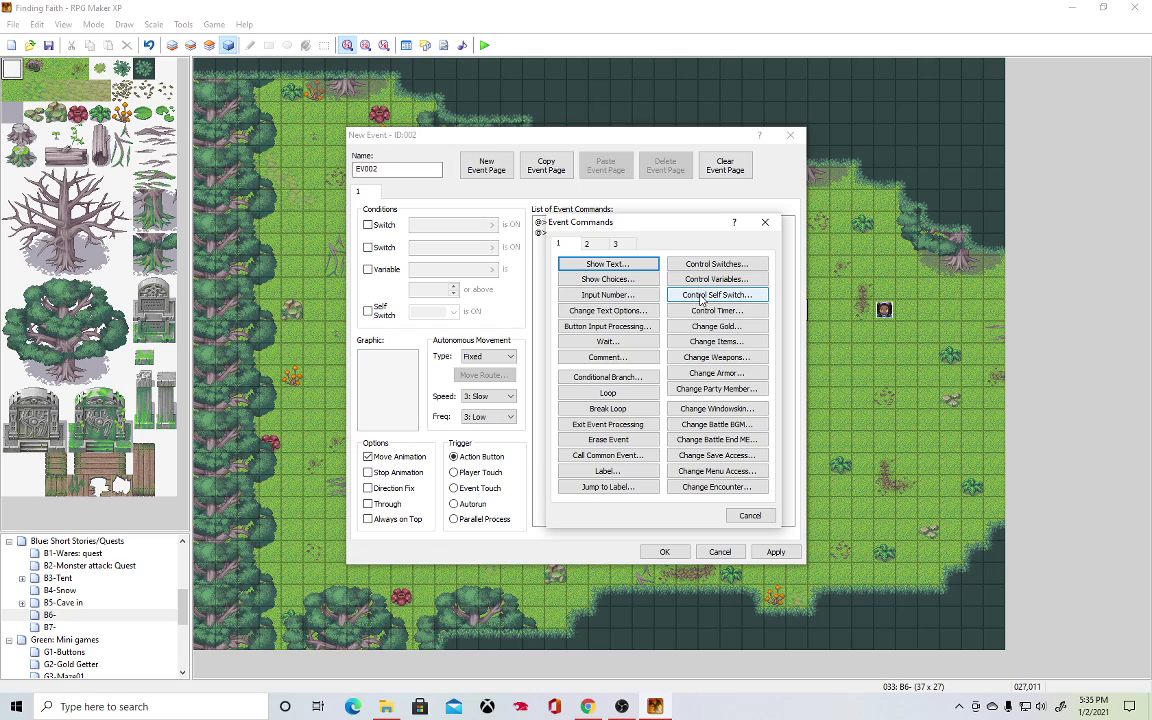
pyautogui.click(703, 295)
pyautogui.click(710, 352)
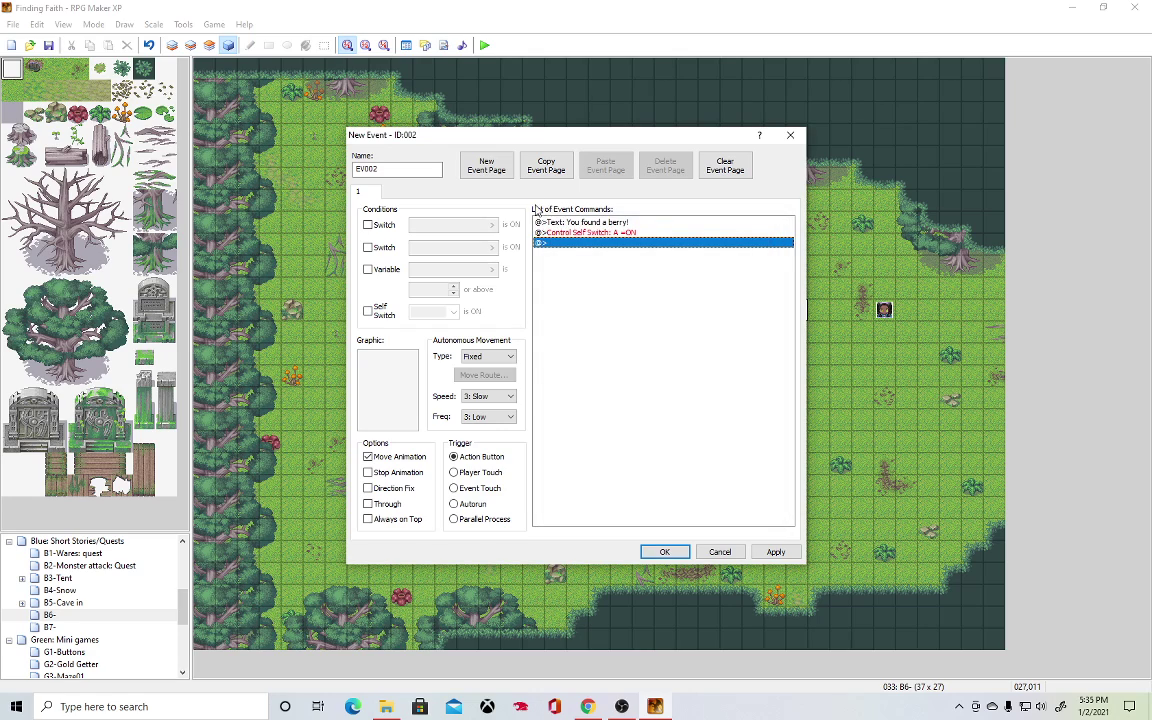
# Add a second event page conditioned on self switch A.
pyautogui.click(486, 165)
pyautogui.click(380, 311)
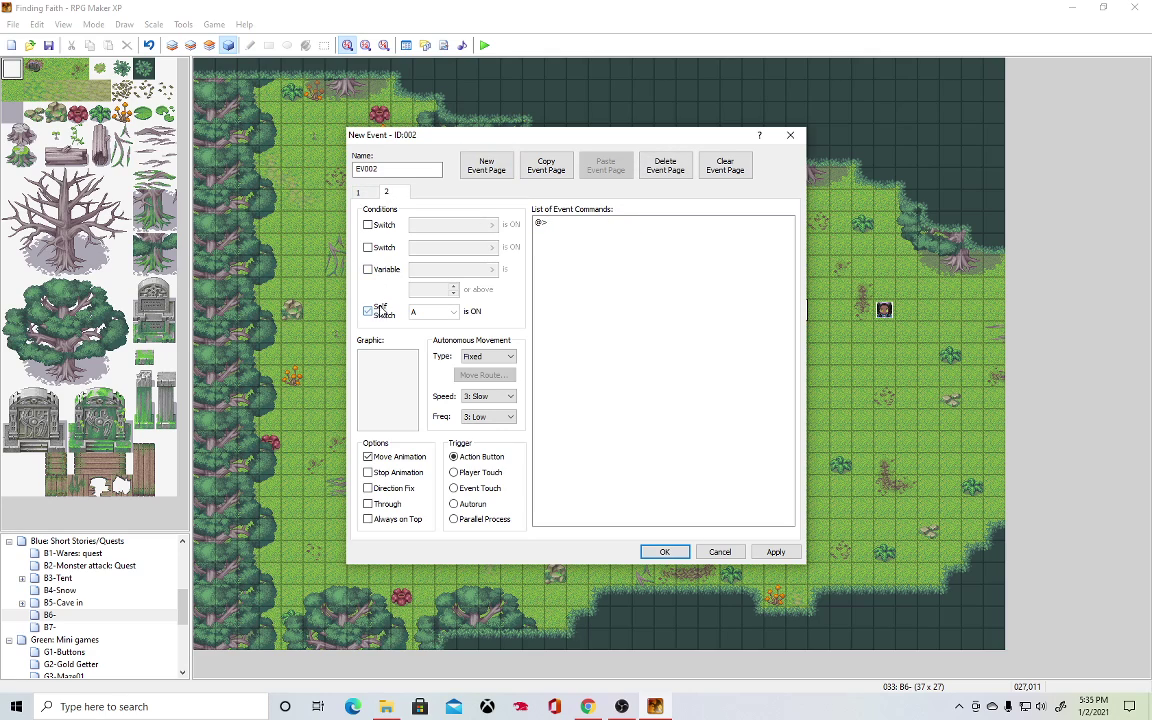
pyautogui.click(358, 192)
# On page 1, add 1 to the Berries variable and save the event to the map.
pyautogui.doubleClick(545, 242)
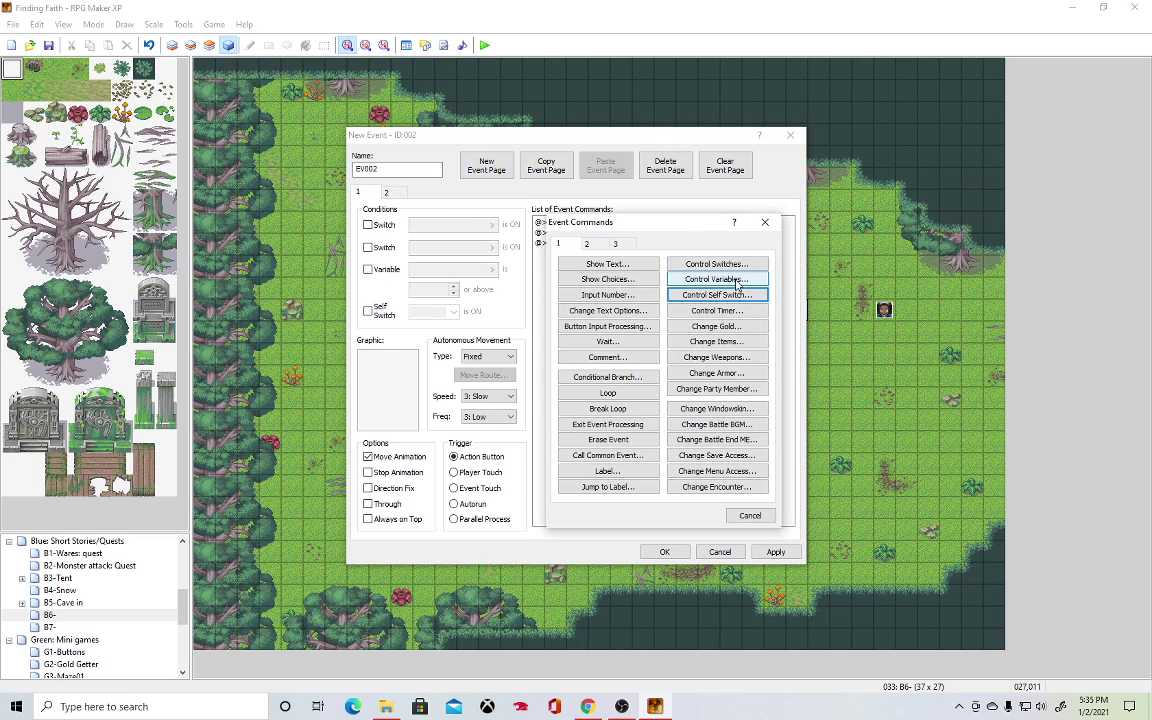
pyautogui.click(730, 280)
pyautogui.click(676, 248)
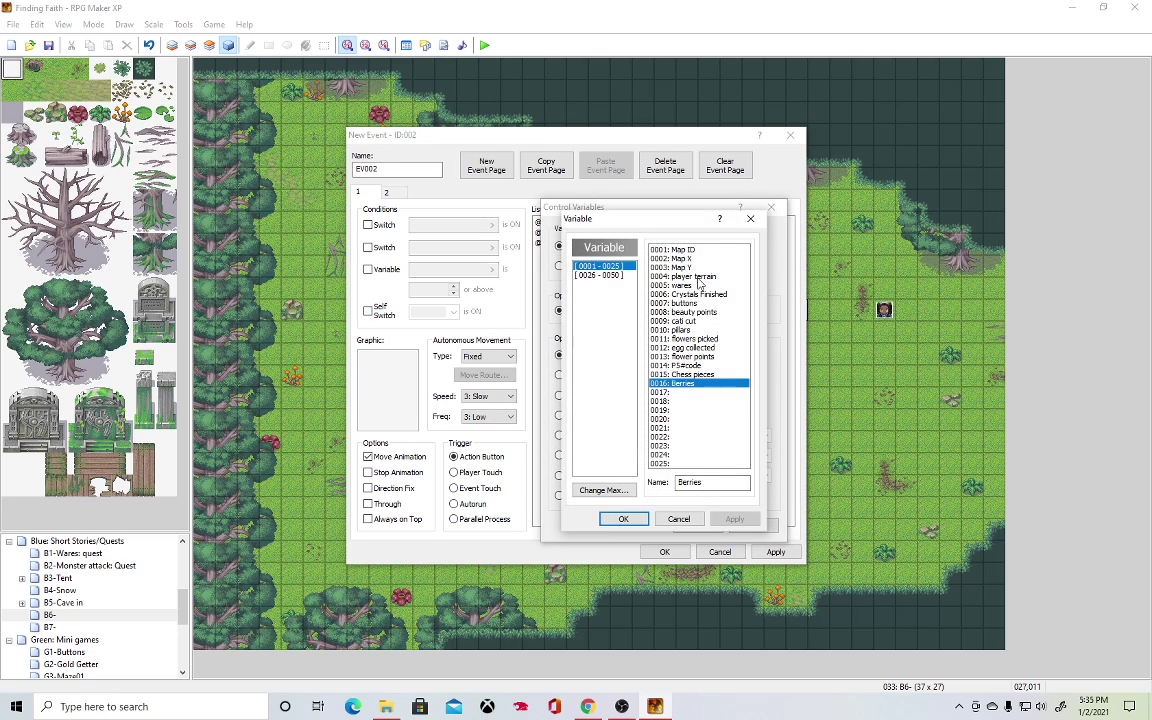
pyautogui.click(623, 517)
pyautogui.click(607, 312)
pyautogui.click(651, 354)
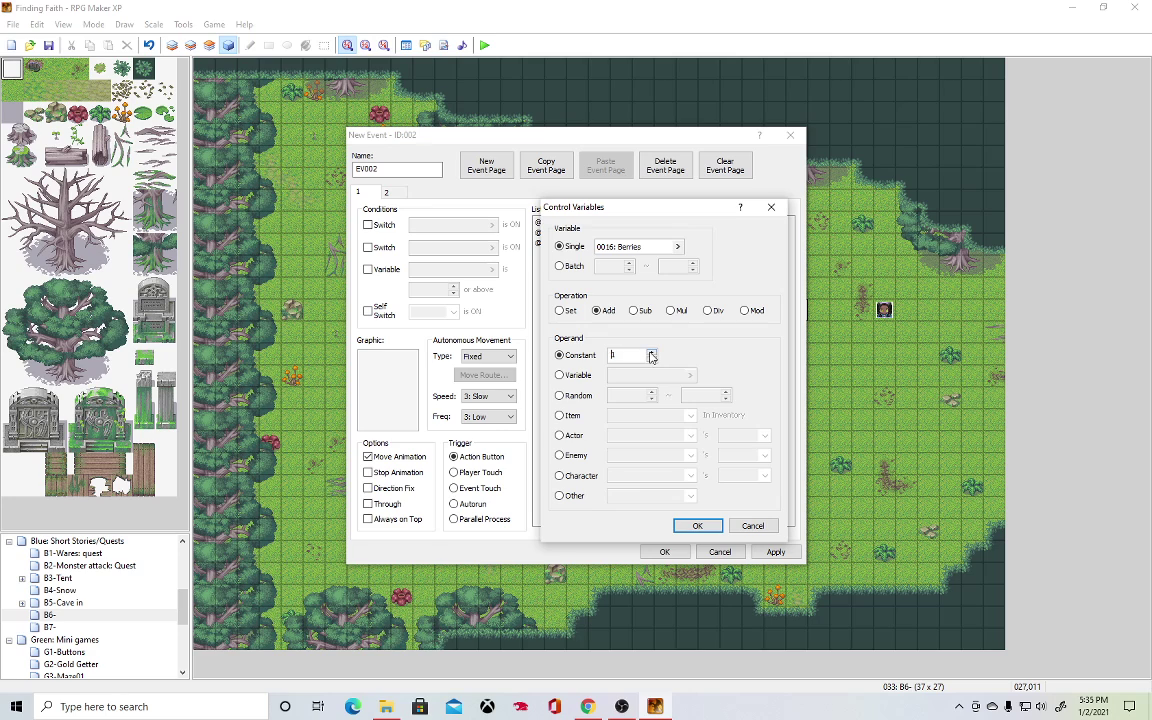
pyautogui.click(697, 525)
pyautogui.click(776, 551)
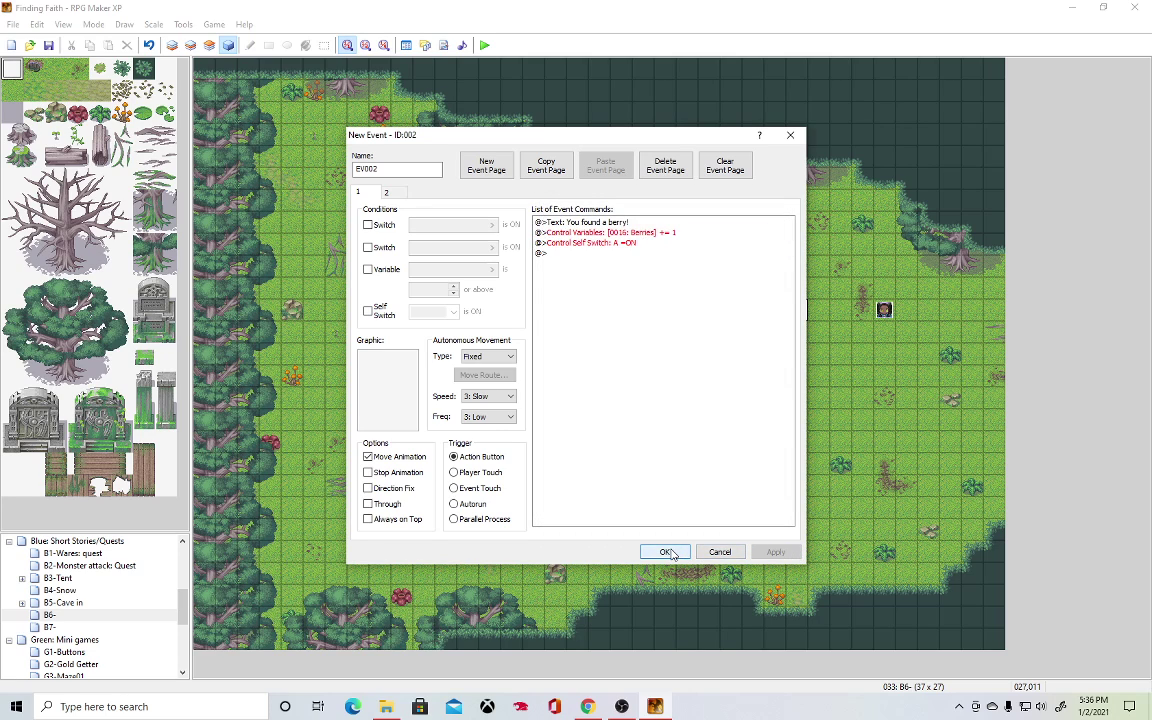
pyautogui.click(666, 552)
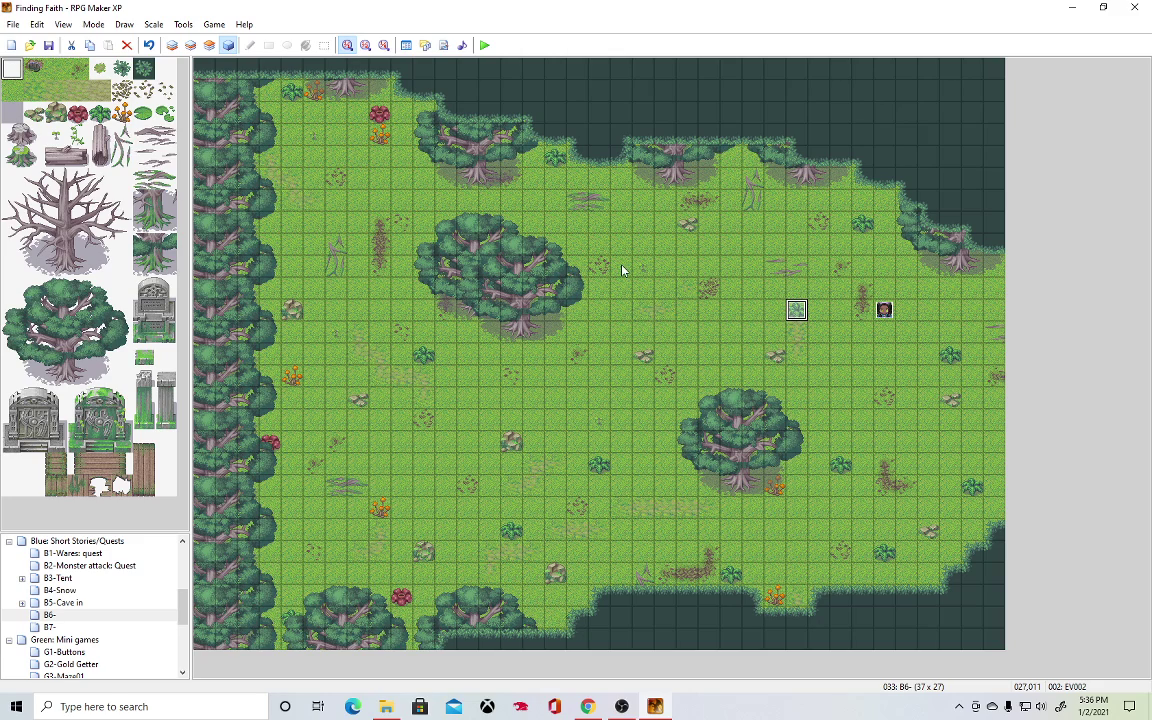
# Paste copies of the berry event onto about ten tiles scattered around the clearing.
pyautogui.click(424, 354)
pyautogui.hotkey('ctrl', 'v')
pyautogui.click(599, 464)
pyautogui.hotkey('ctrl', 'v')
pyautogui.click(840, 464)
pyautogui.hotkey('ctrl', 'v')
pyautogui.click(862, 551)
pyautogui.click(884, 551)
pyautogui.hotkey('ctrl', 'v')
pyautogui.click(972, 486)
pyautogui.hotkey('ctrl', 'v')
pyautogui.click(950, 354)
pyautogui.click(511, 529)
pyautogui.hotkey('ctrl', 'v')
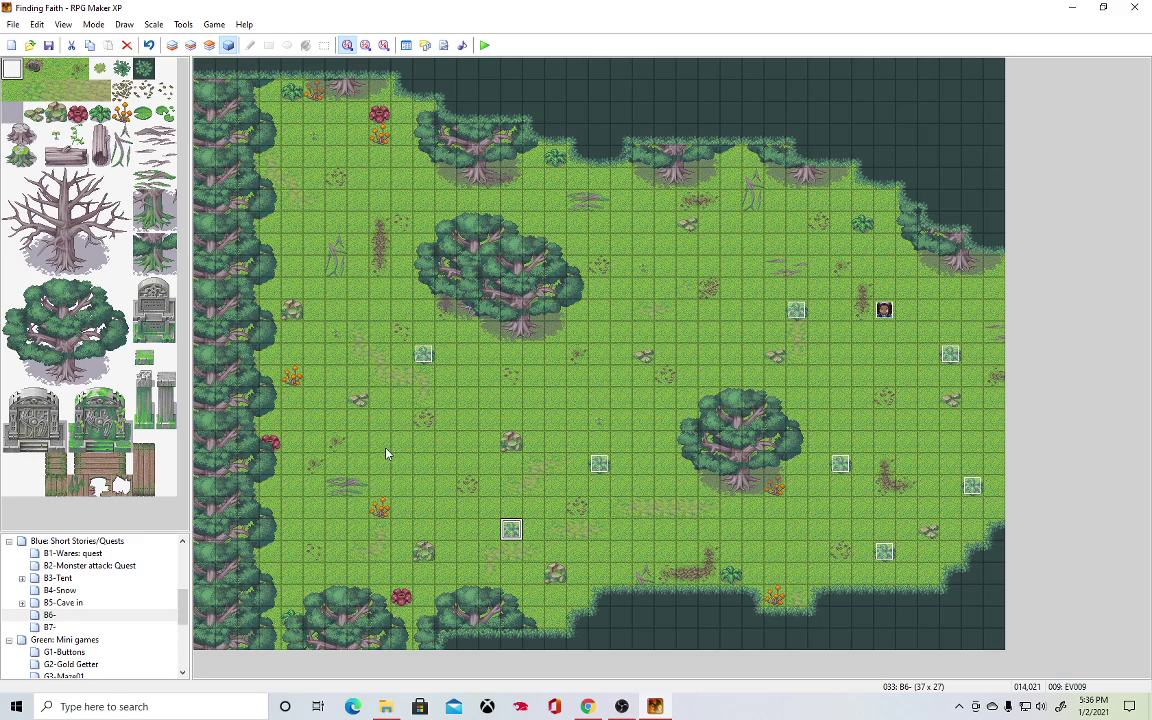
pyautogui.click(291, 91)
pyautogui.hotkey('ctrl', 'v')
pyautogui.click(555, 157)
pyautogui.hotkey('ctrl', 'v')
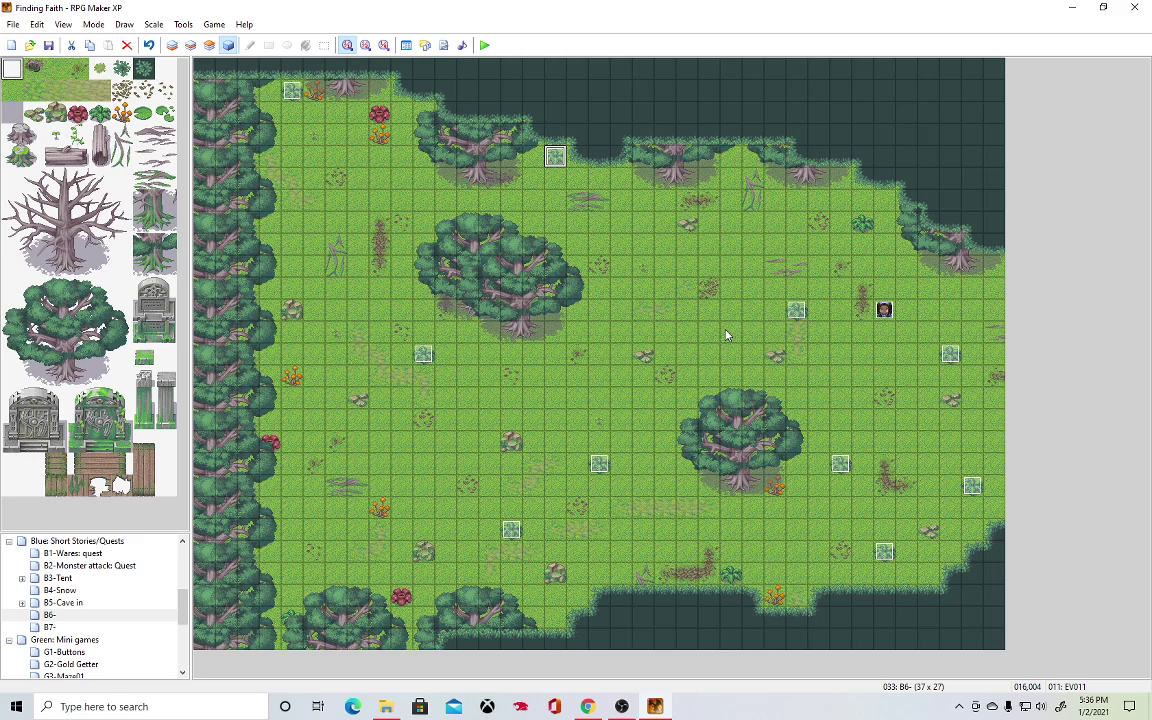
pyautogui.hotkey('alt', 'Tab')
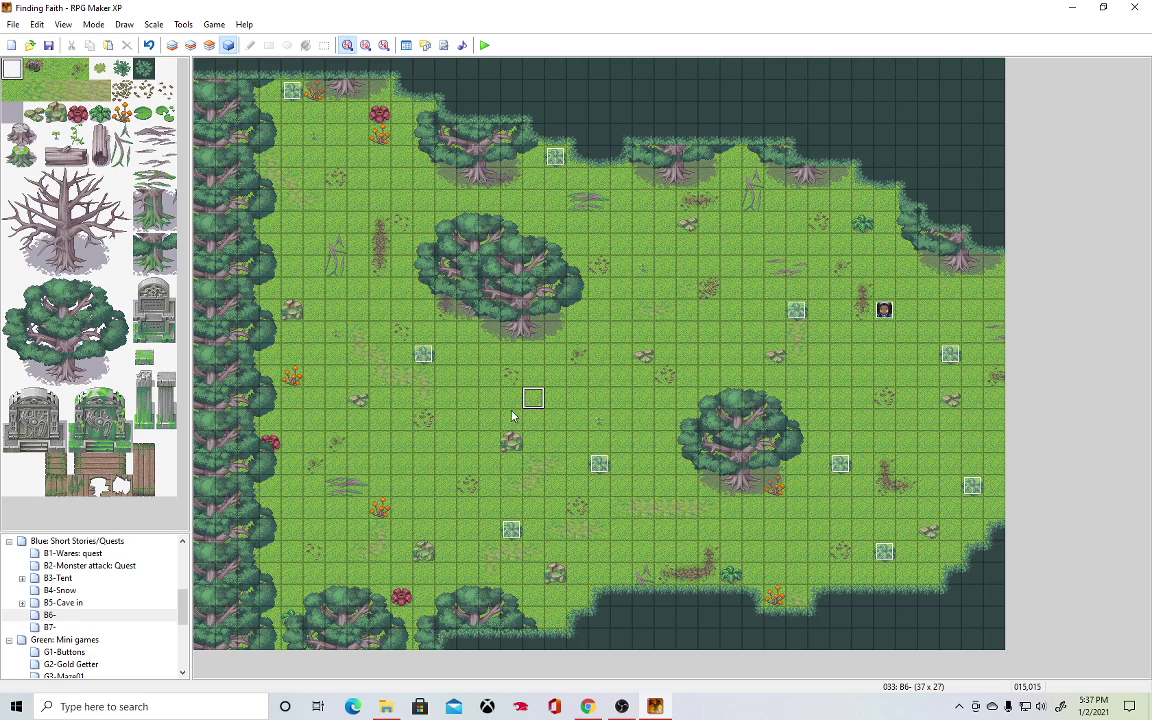
# Pick the green fern tile on Layer 2, then return to Event mode.
pyautogui.click(190, 45)
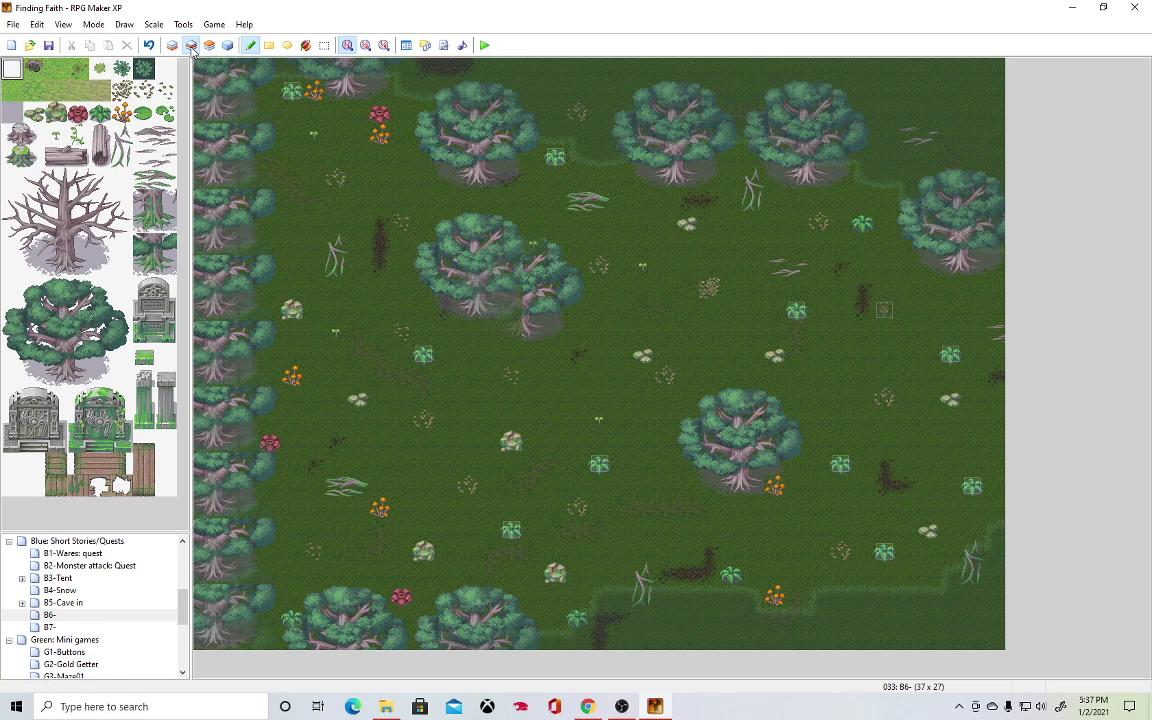
pyautogui.click(99, 112)
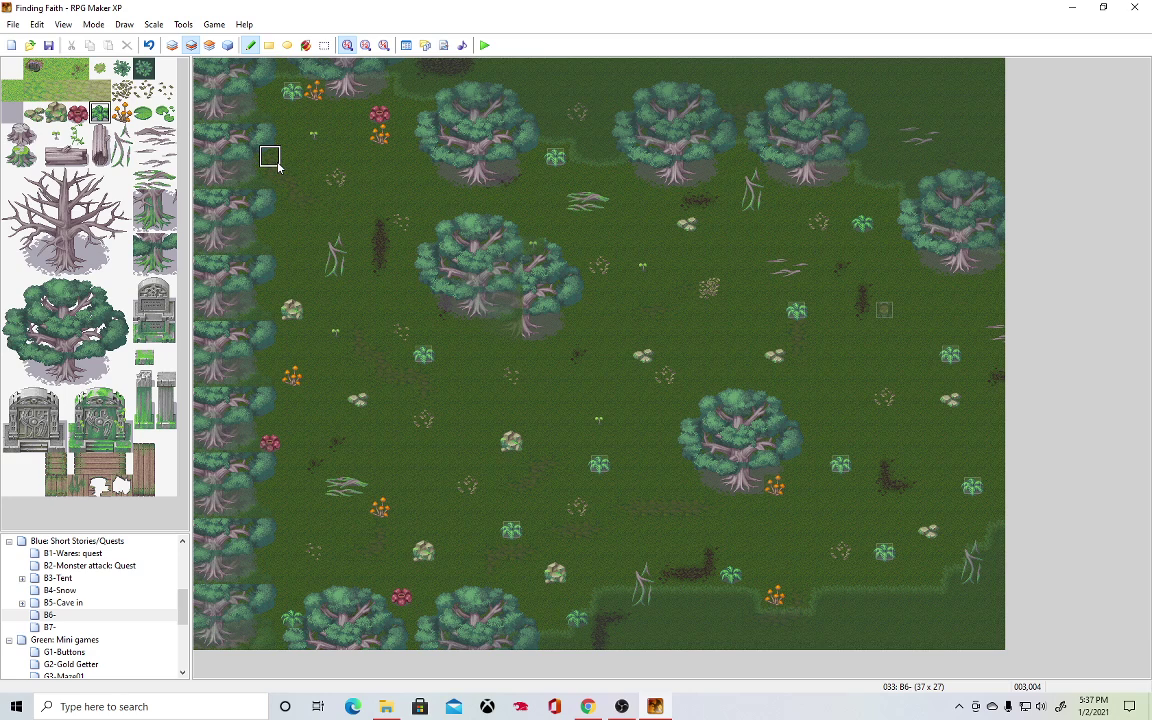
pyautogui.click(228, 45)
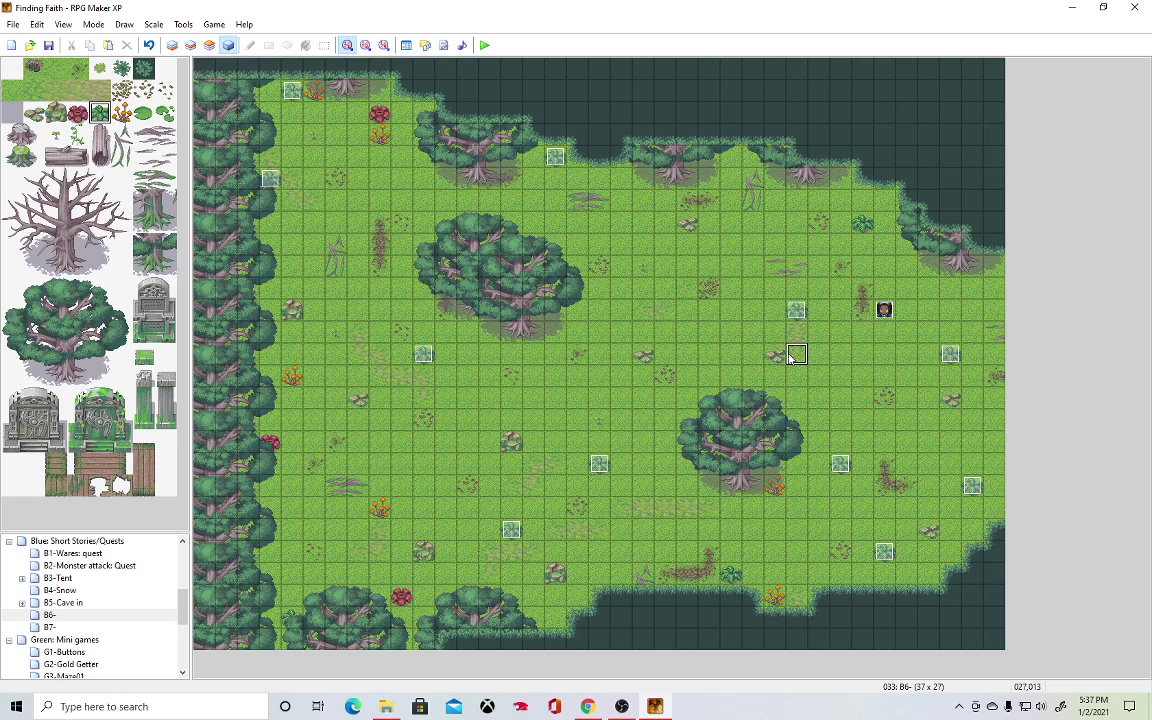
# Reopen the quest giver's event EV001 at its second page.
pyautogui.rightClick(884, 309)
pyautogui.click(905, 316)
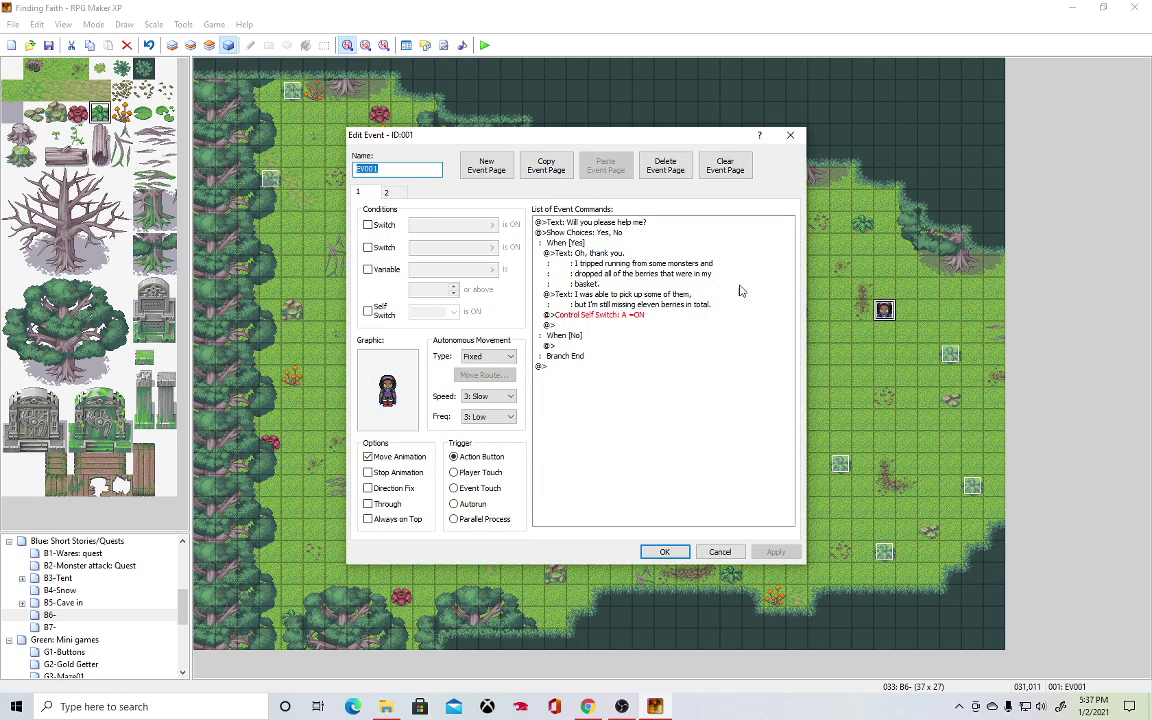
pyautogui.click(387, 192)
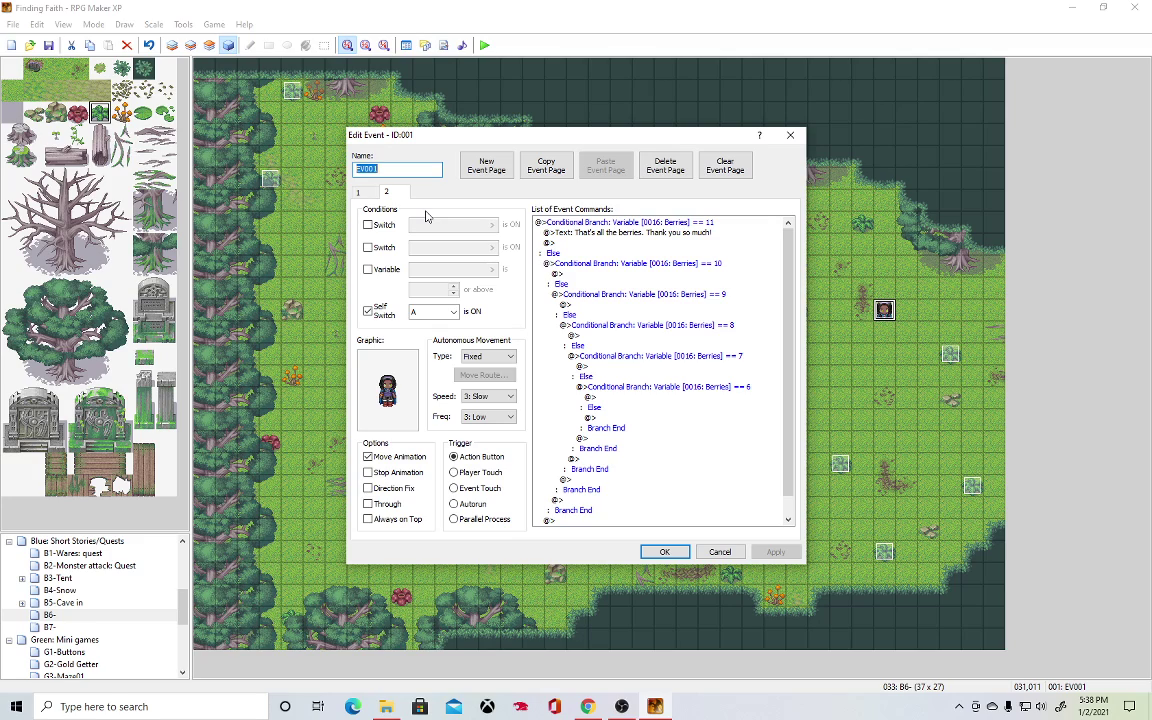
# Add the Show Text message 'There is one more berry.' under the == 10 branch.
pyautogui.click(632, 274)
pyautogui.doubleClick(632, 274)
pyautogui.click(628, 264)
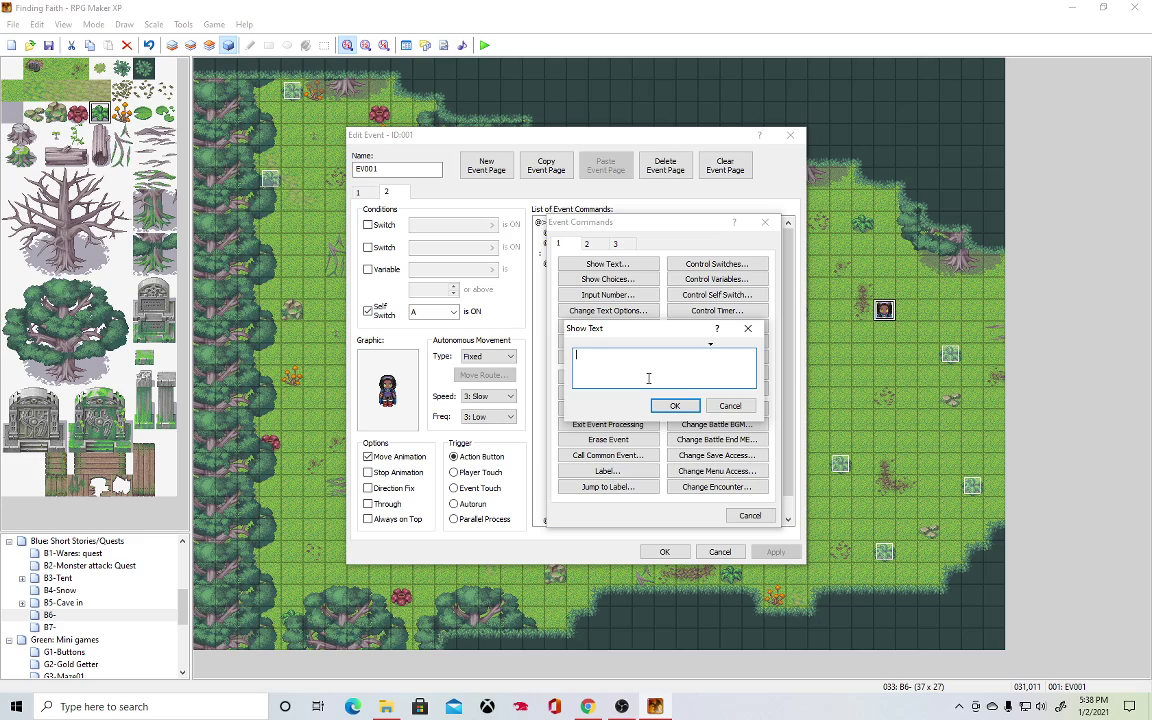
pyautogui.write('There are')
pyautogui.press('BackSpace')
pyautogui.press('BackSpace')
pyautogui.press('BackSpace')
pyautogui.write('is')
pyautogui.write('one more benry.')
# Paste a copy of the 'one more berry' message under the == 9 branch.
pyautogui.click(675, 405)
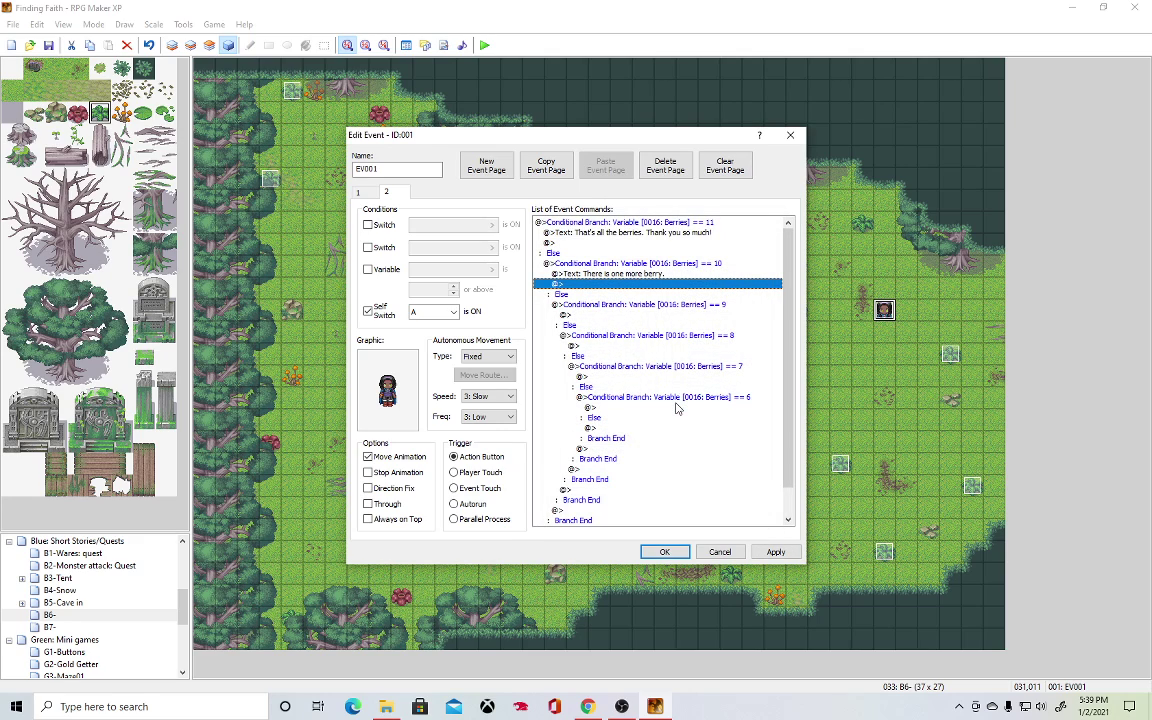
pyautogui.press('Return')
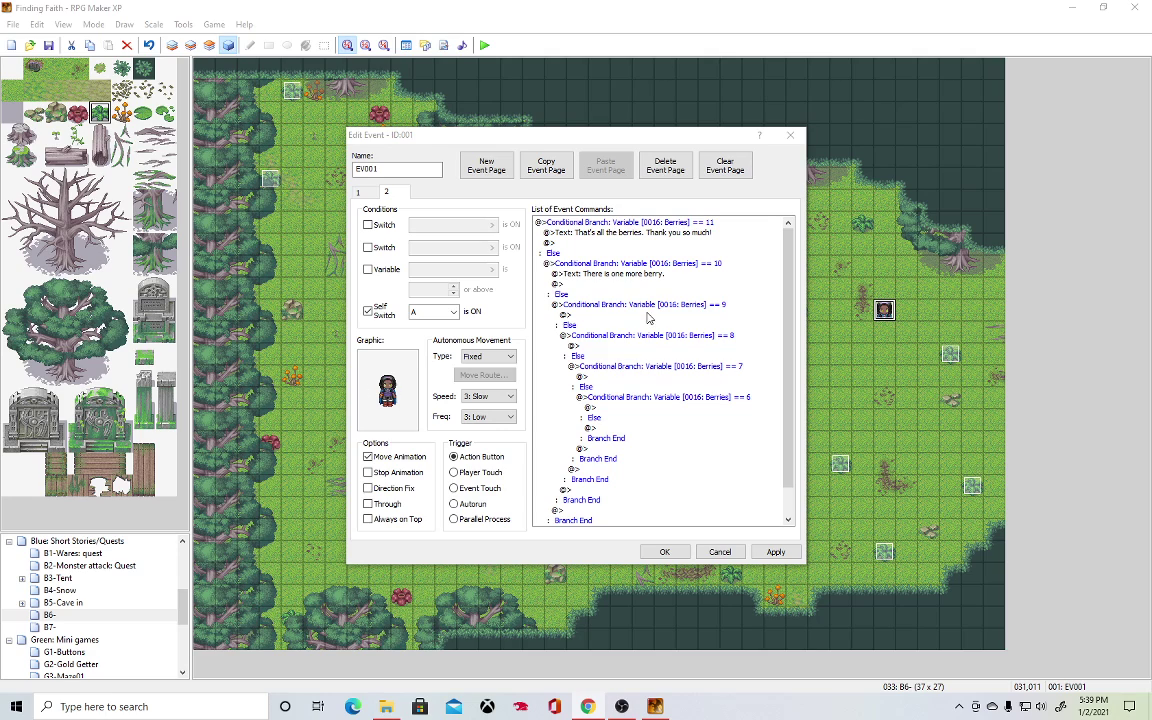
pyautogui.doubleClick(600, 314)
pyautogui.press('Return')
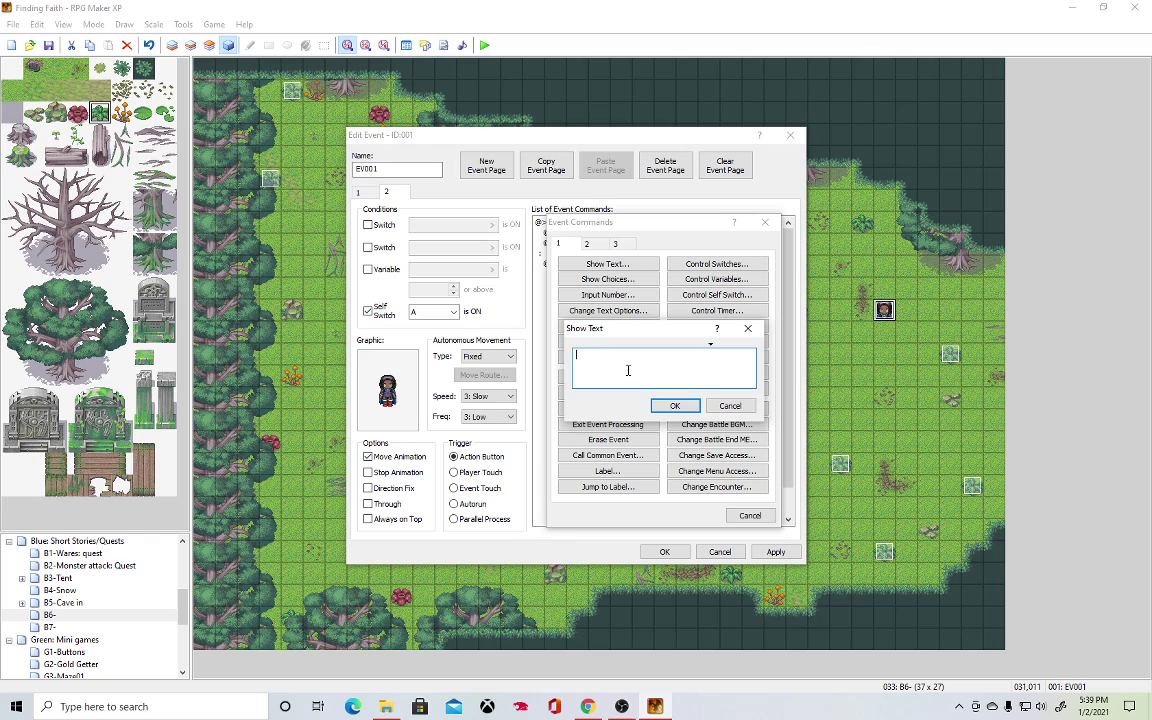
pyautogui.press('Escape')
pyautogui.press('Escape')
pyautogui.click(640, 273)
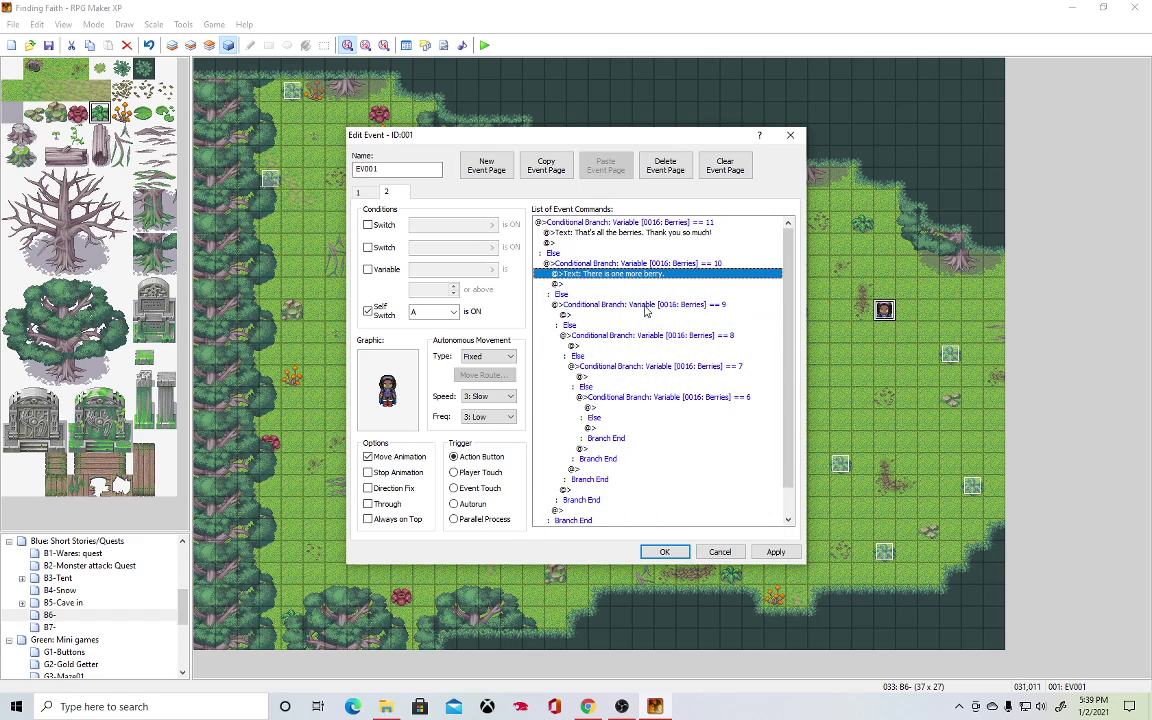
pyautogui.click(643, 314)
pyautogui.hotkey('ctrl', 'v')
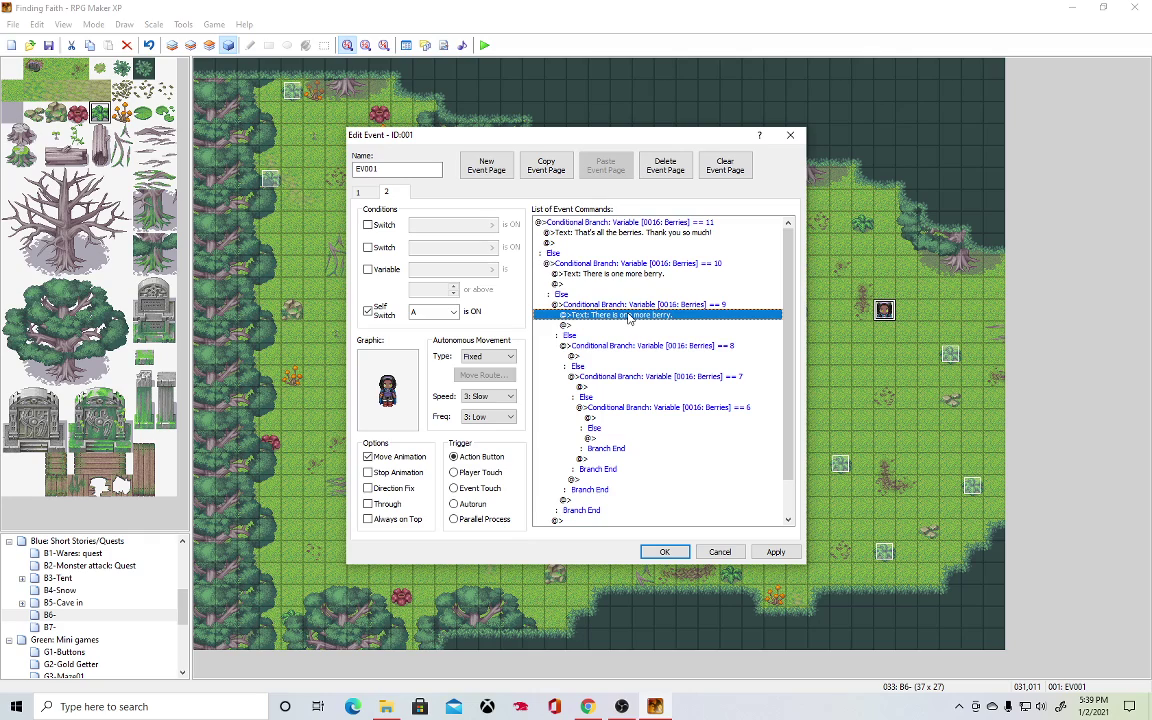
# Edit the pasted message to read 'There two more berries.'.
pyautogui.doubleClick(629, 315)
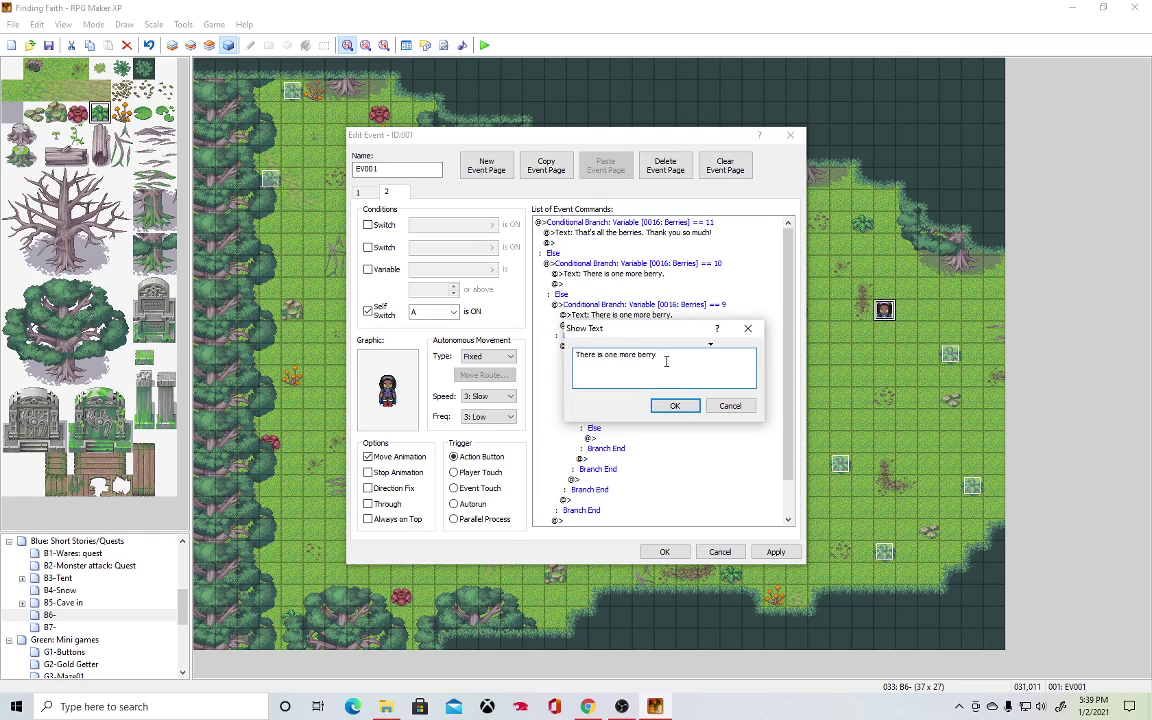
pyautogui.doubleClick(614, 360)
pyautogui.write('two')
pyautogui.click(606, 354)
pyautogui.press('BackSpace')
pyautogui.click(662, 355)
pyautogui.press('BackSpace')
pyautogui.write('ies.')
pyautogui.click(674, 406)
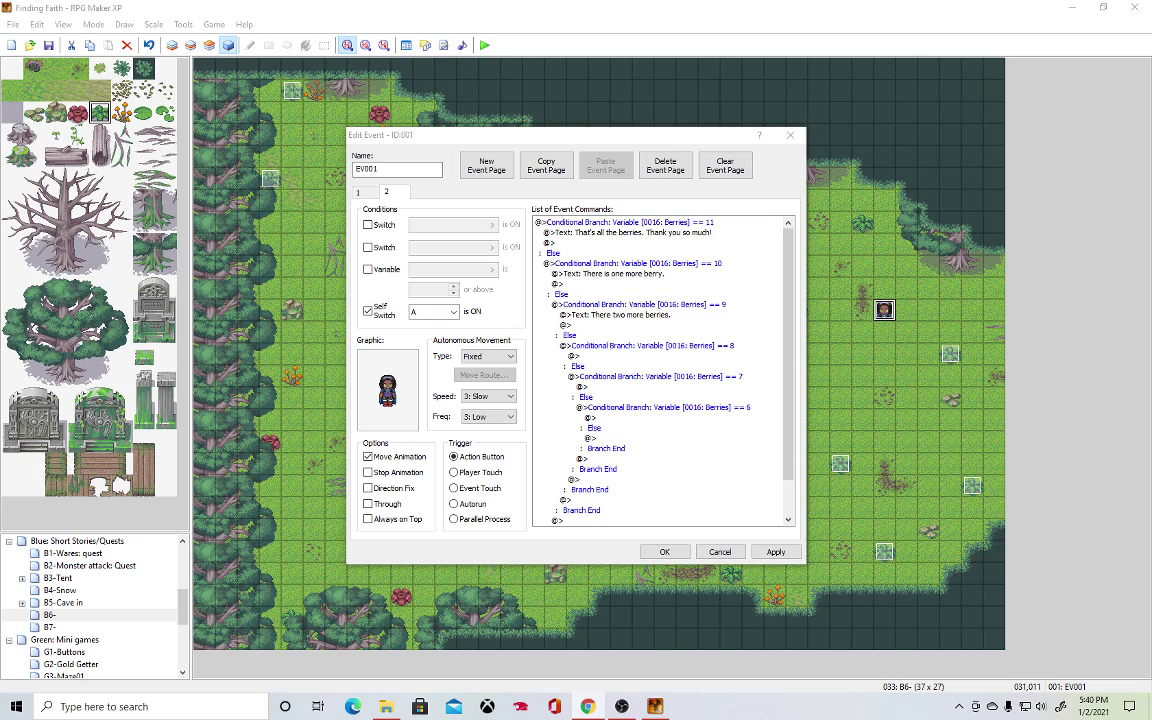
pyautogui.click(634, 317)
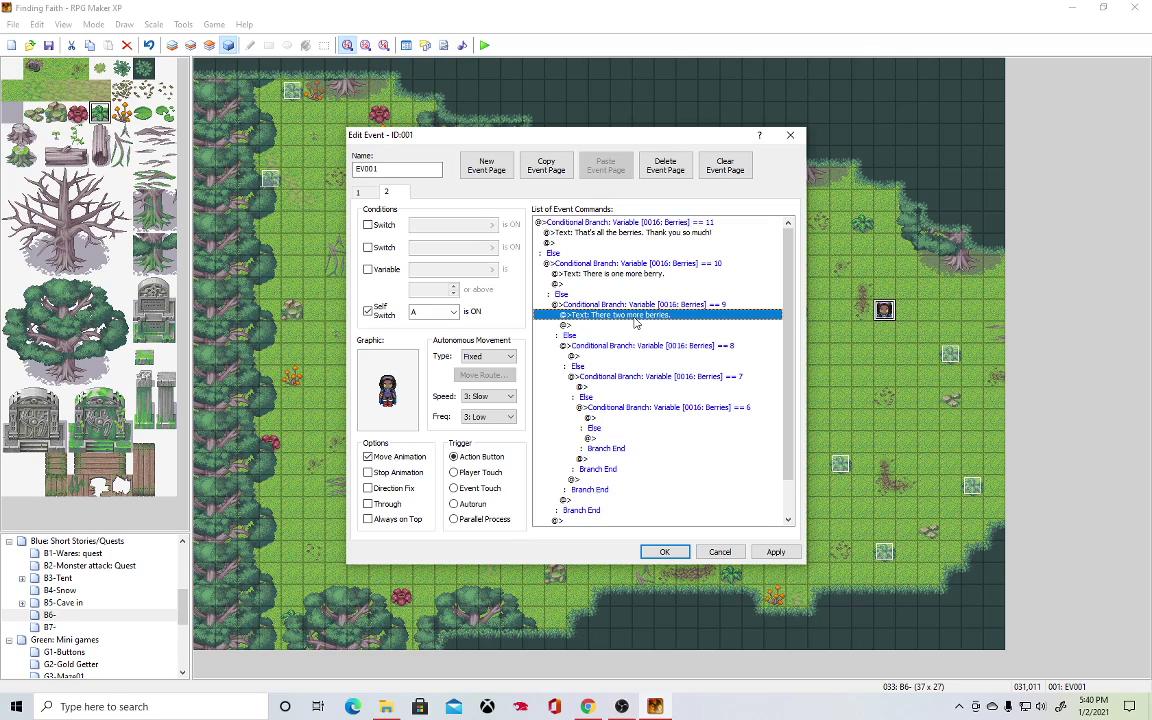
# Paste the message under the == 8 branch and change it to 'There three more berries.'.
pyautogui.click(607, 357)
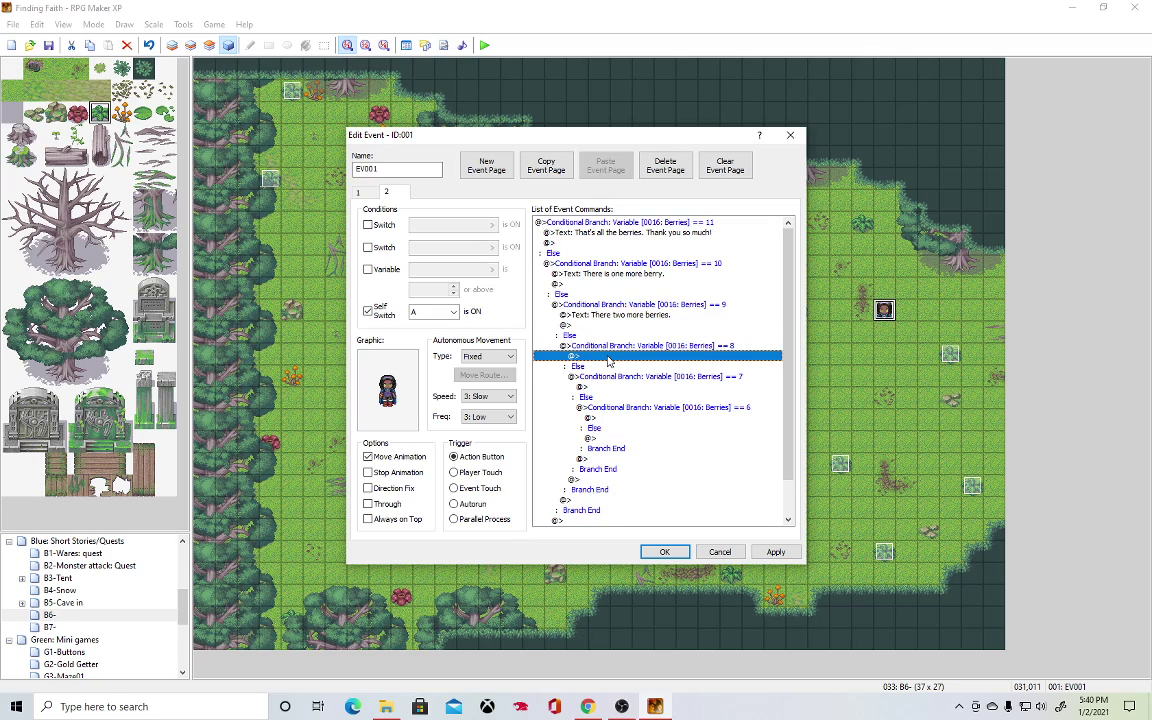
pyautogui.hotkey('ctrl', 'v')
pyautogui.doubleClick(607, 357)
pyautogui.click(610, 356)
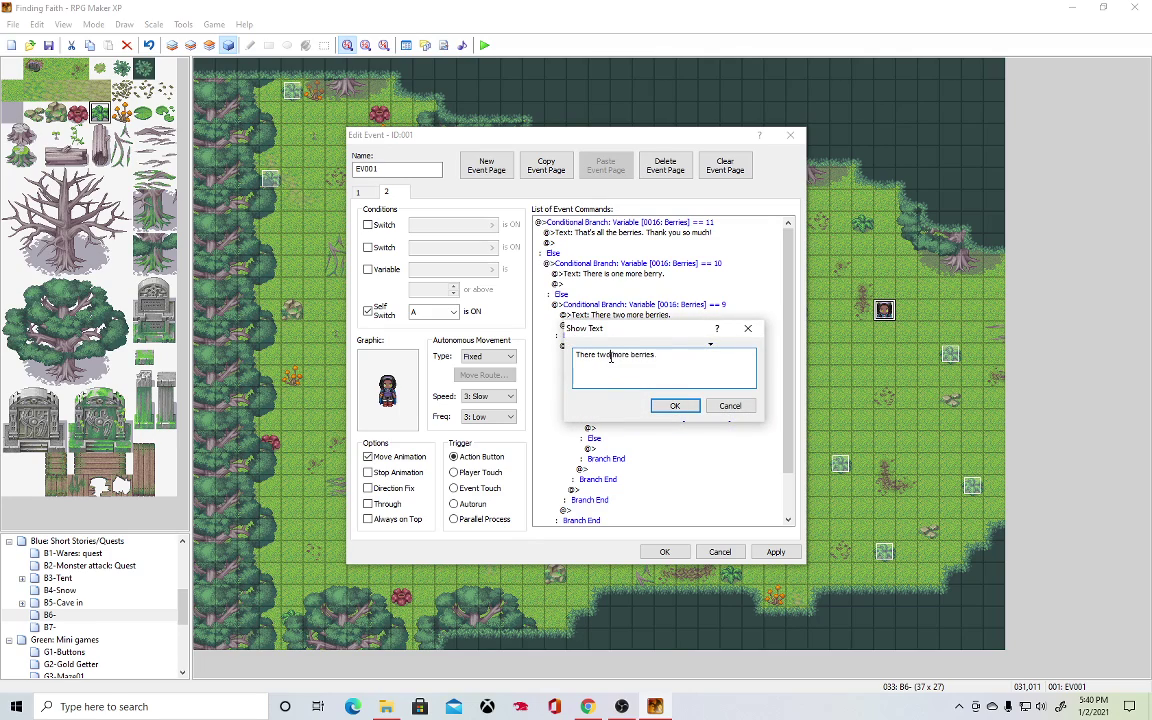
pyautogui.moveTo(610, 356); pyautogui.dragTo(597, 362)
pyautogui.write('three')
pyautogui.press('Return')
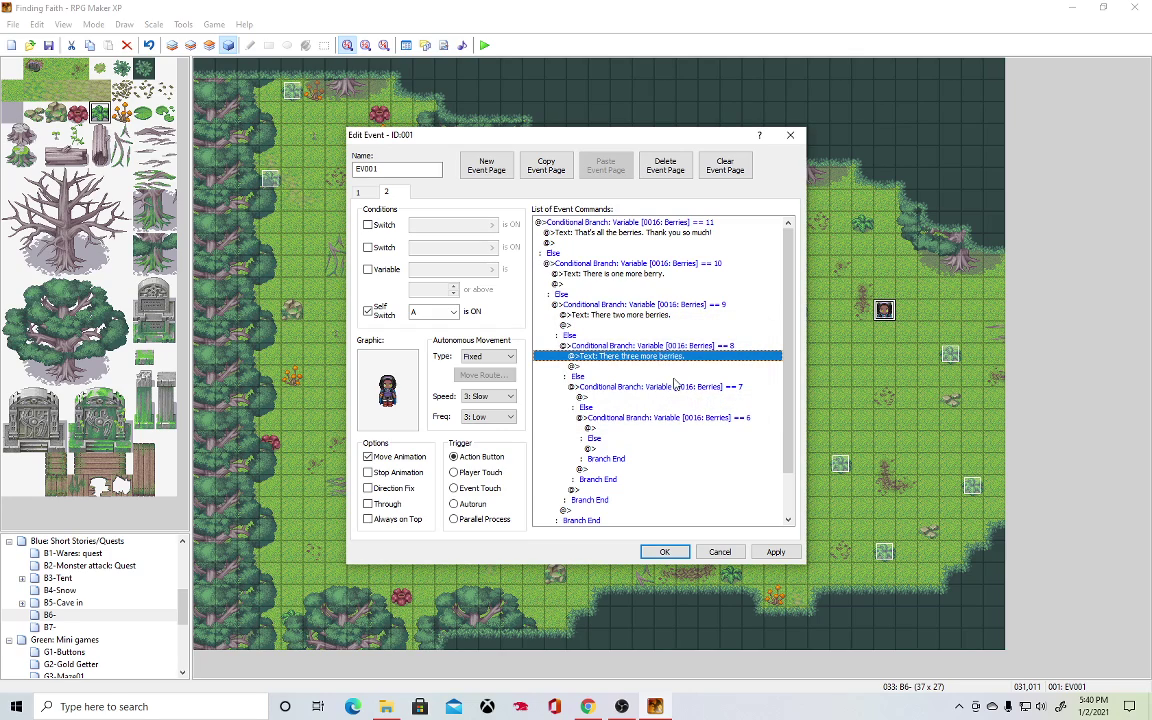
# Paste the message under the == 7 branch and change it to 'There four more berries.'.
pyautogui.click(705, 395)
pyautogui.scroll(-2, 789, 422)
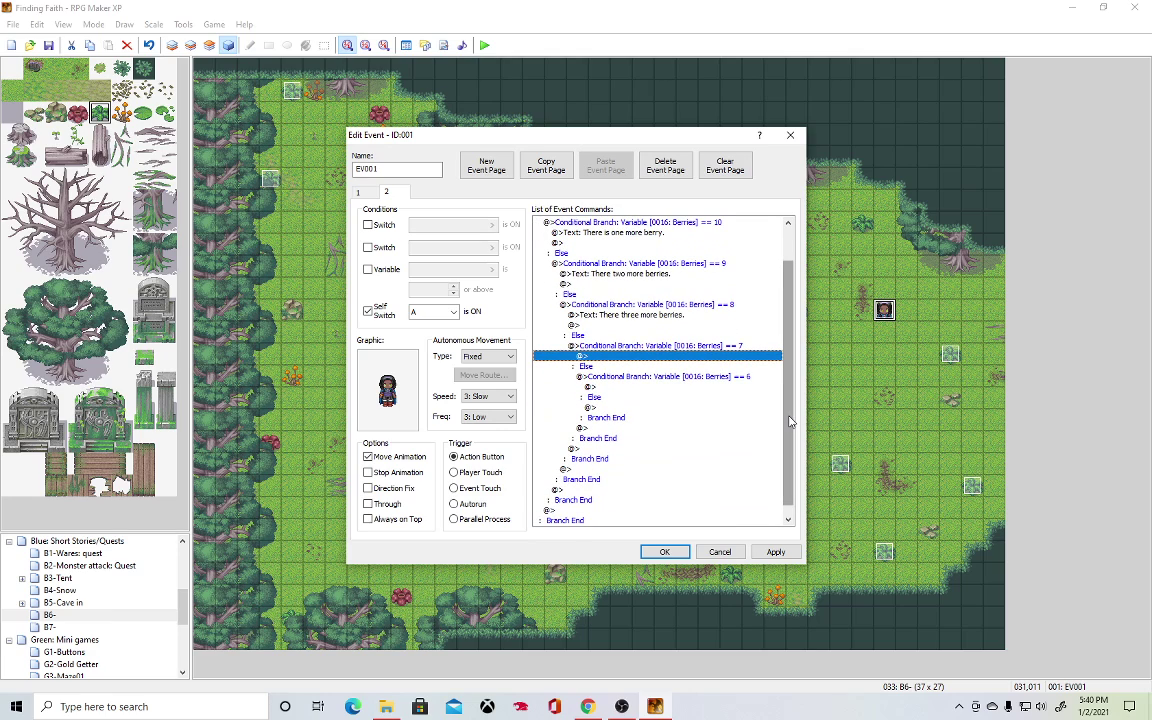
pyautogui.scroll(-1, 710, 380)
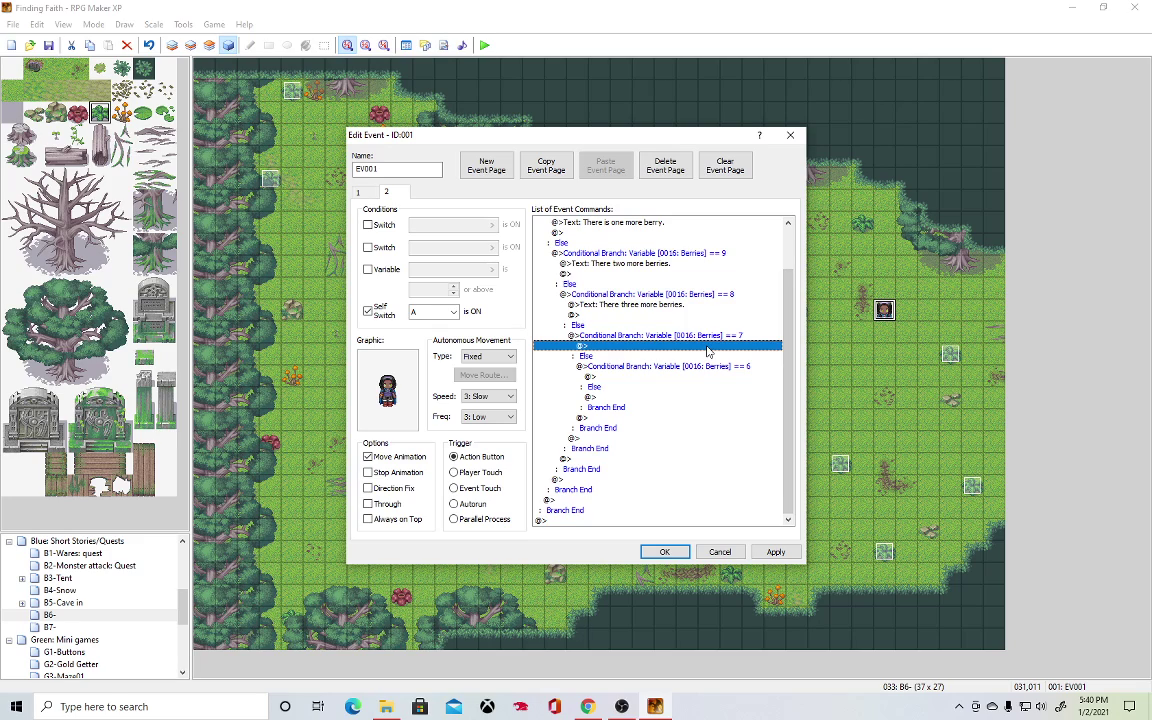
pyautogui.hotkey('ctrl', 'v')
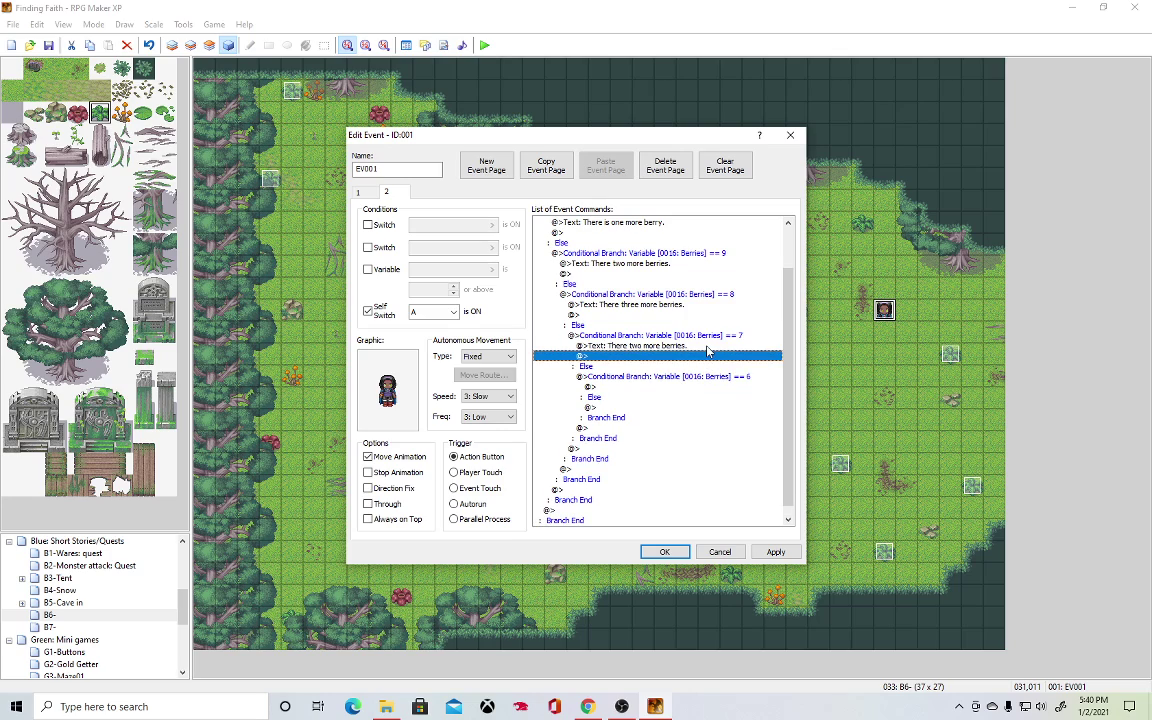
pyautogui.doubleClick(688, 349)
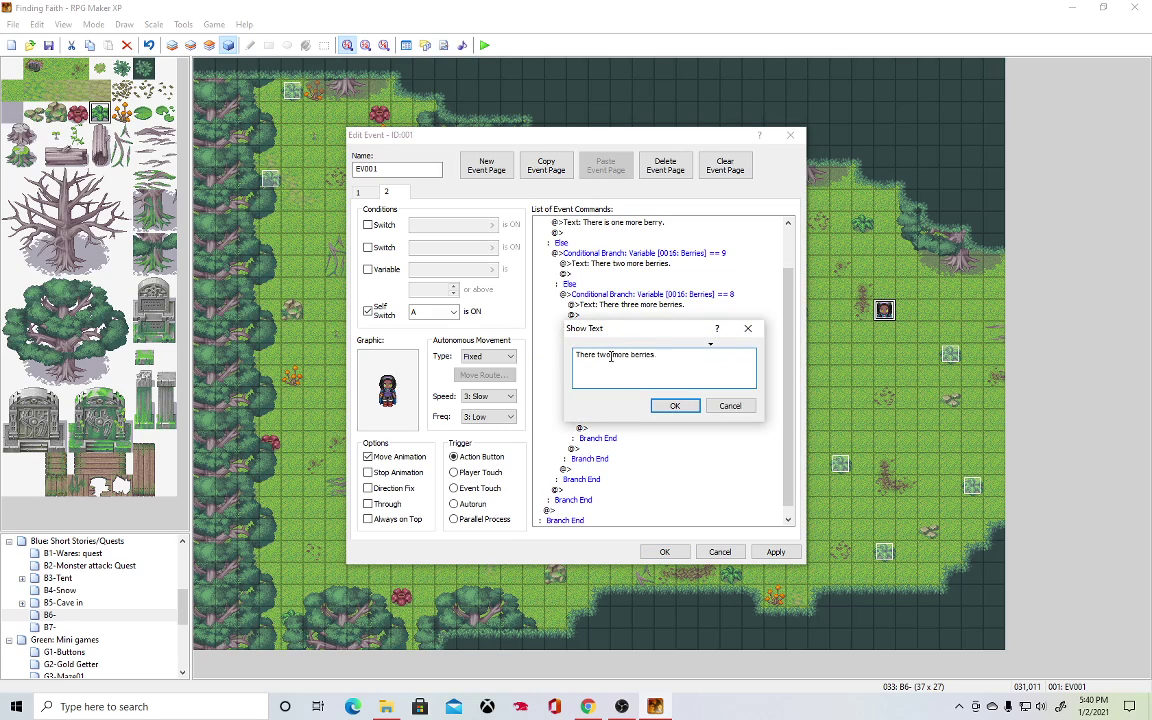
pyautogui.doubleClick(602, 356)
pyautogui.write('four')
pyautogui.click(662, 405)
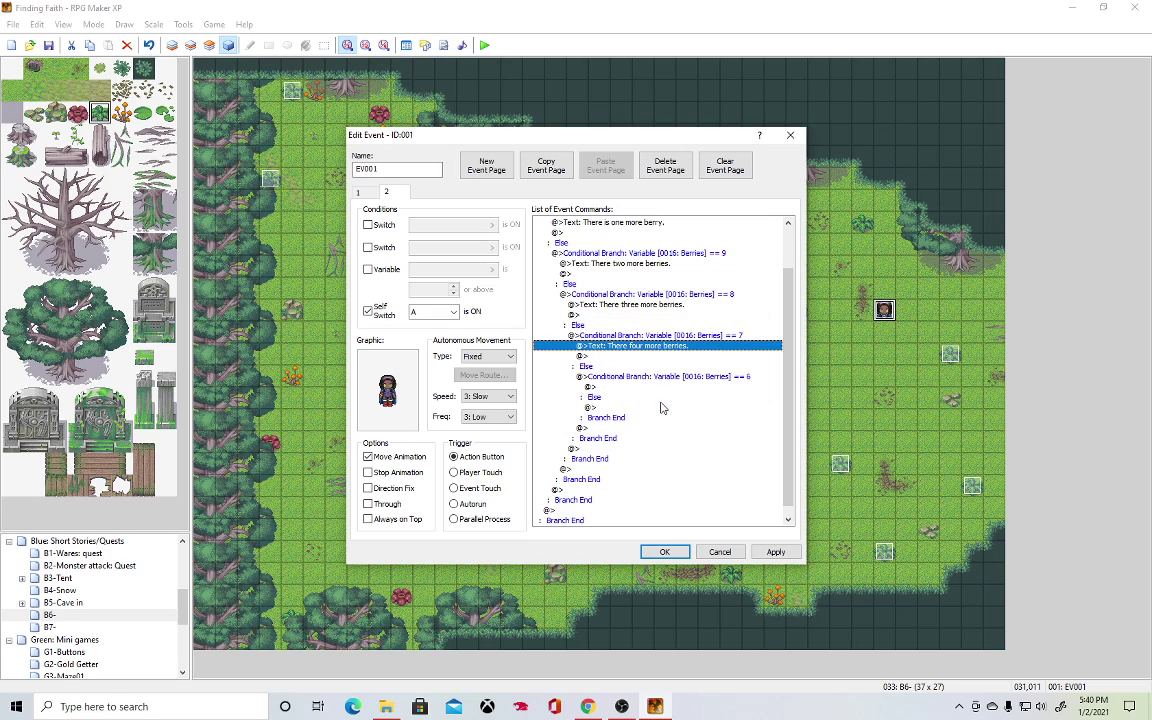
pyautogui.click(650, 386)
# Paste the message under the == 6 branch and reword it to 'There five more berries.'.
pyautogui.hotkey('ctrl', 'v')
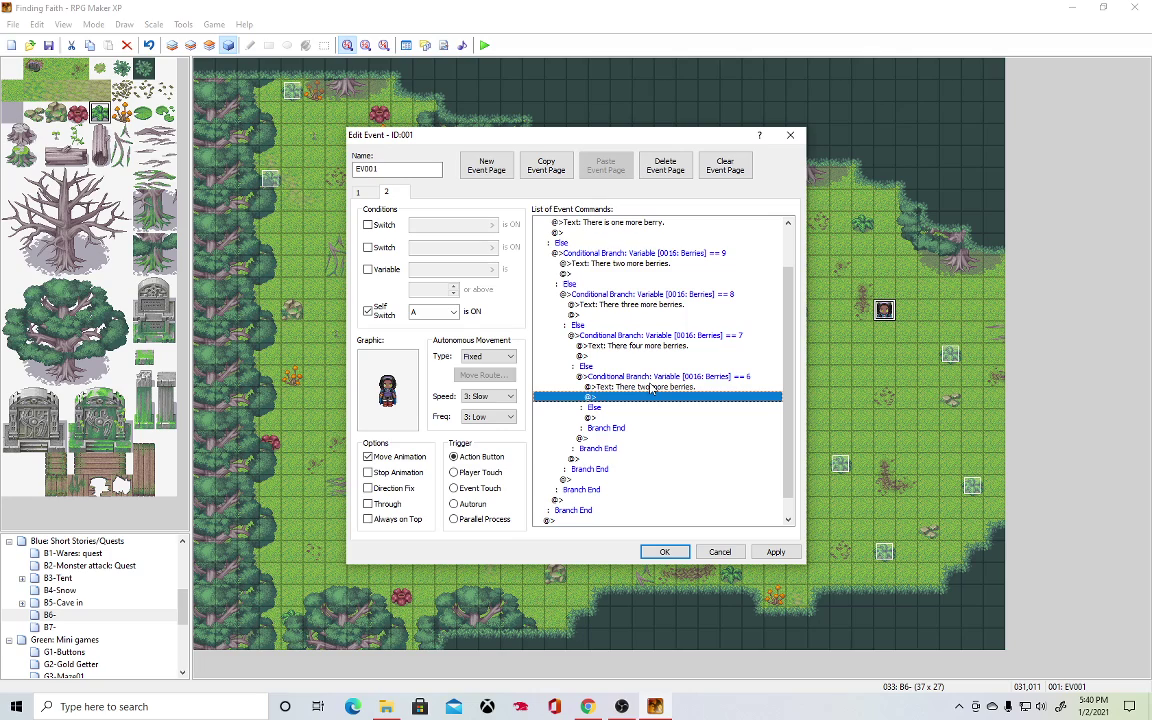
pyautogui.doubleClick(650, 386)
pyautogui.doubleClick(605, 356)
pyautogui.press('BackSpace')
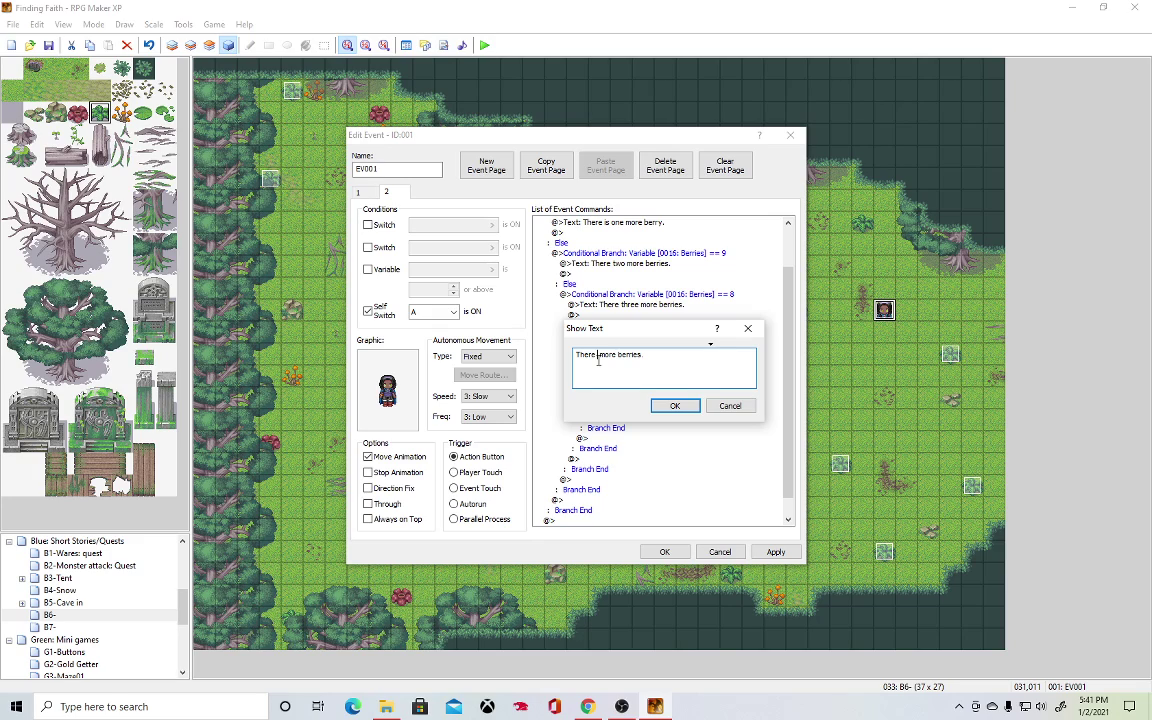
pyautogui.write('four')
pyautogui.press('Return')
pyautogui.press('BackSpace')
pyautogui.click(687, 406)
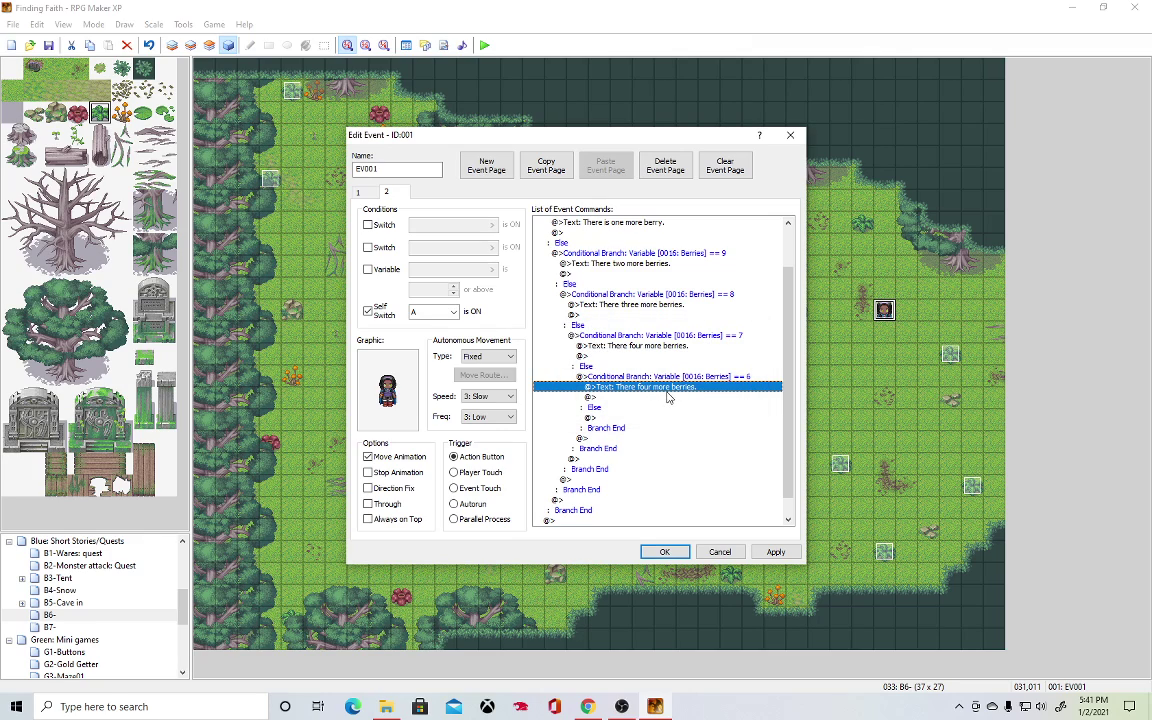
pyautogui.press('Return')
pyautogui.moveTo(607, 358); pyautogui.dragTo(601, 359)
pyautogui.press('BackSpace')
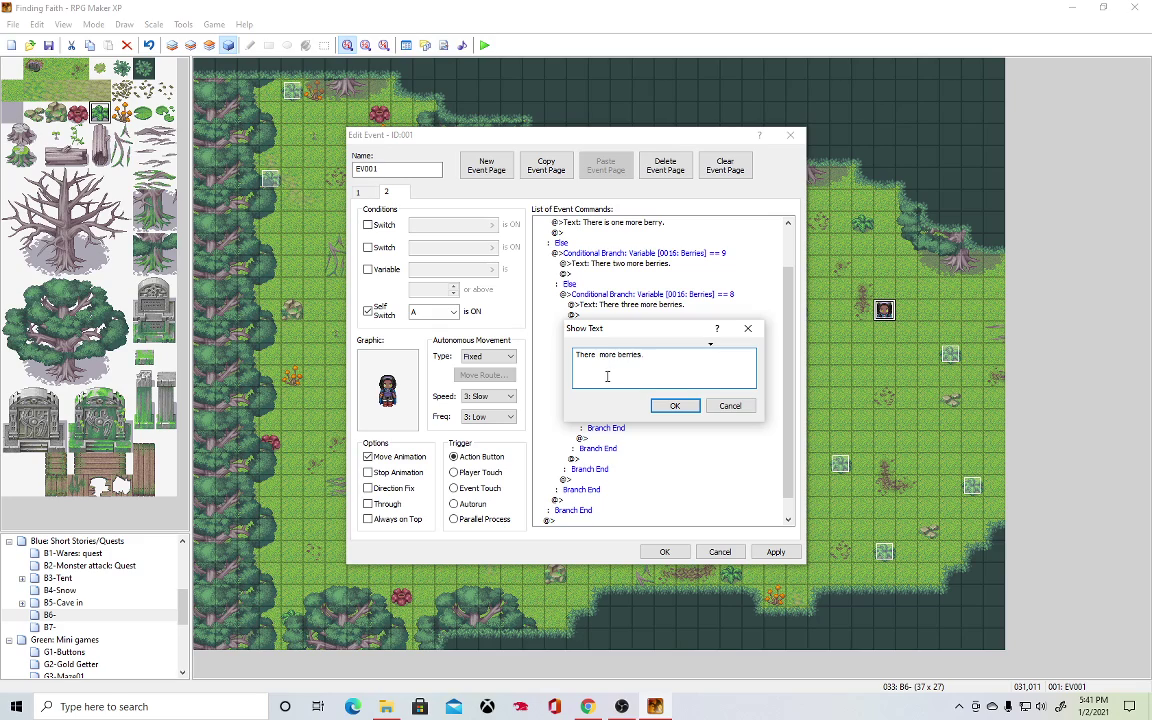
pyautogui.write('five')
# Paste a copy of the == 8 branch block under the == 6 Else.
pyautogui.click(674, 405)
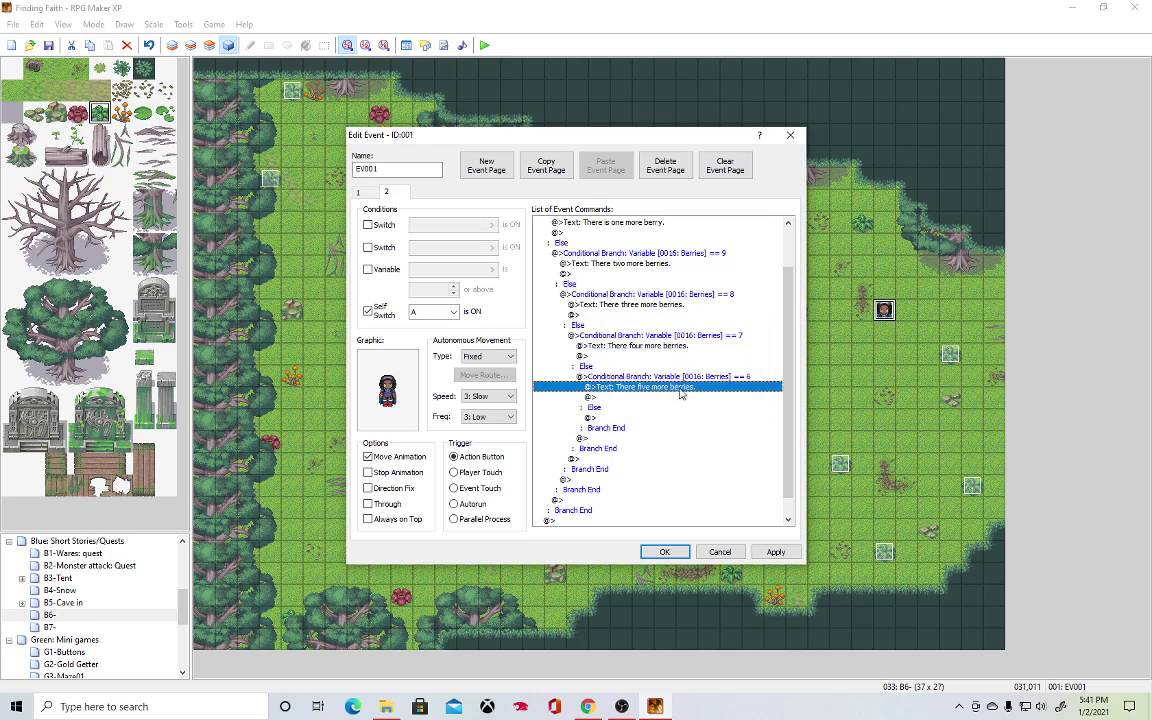
pyautogui.click(665, 295)
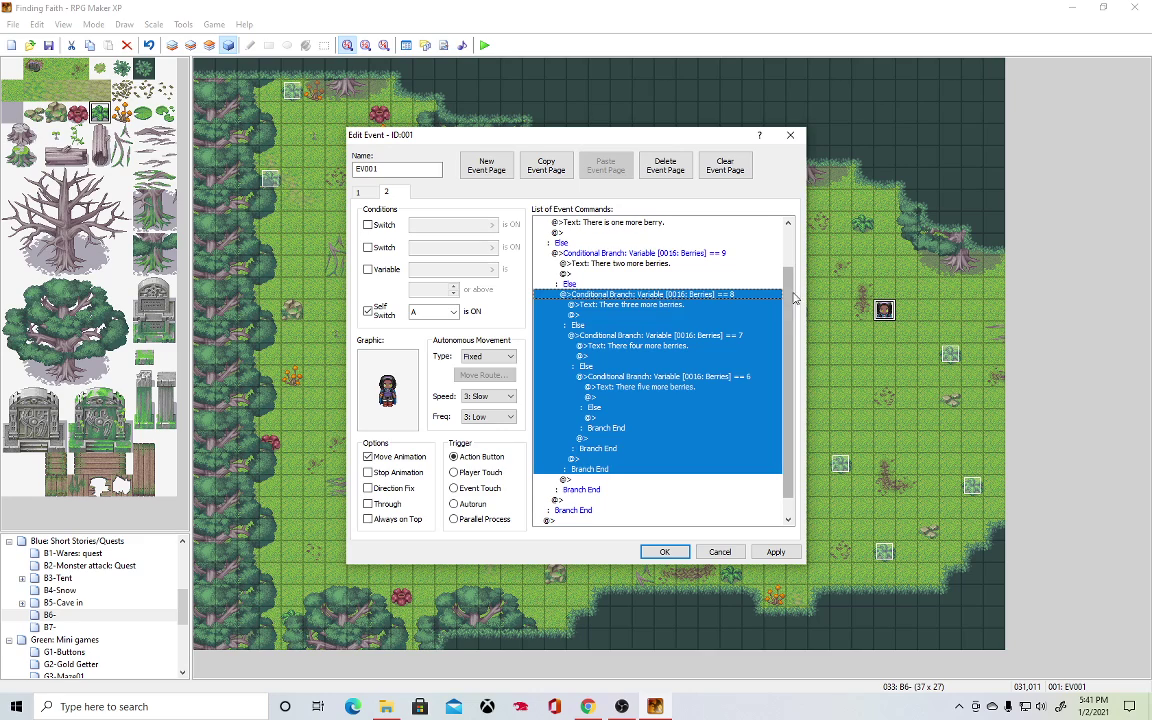
pyautogui.moveTo(789, 296); pyautogui.dragTo(787, 318)
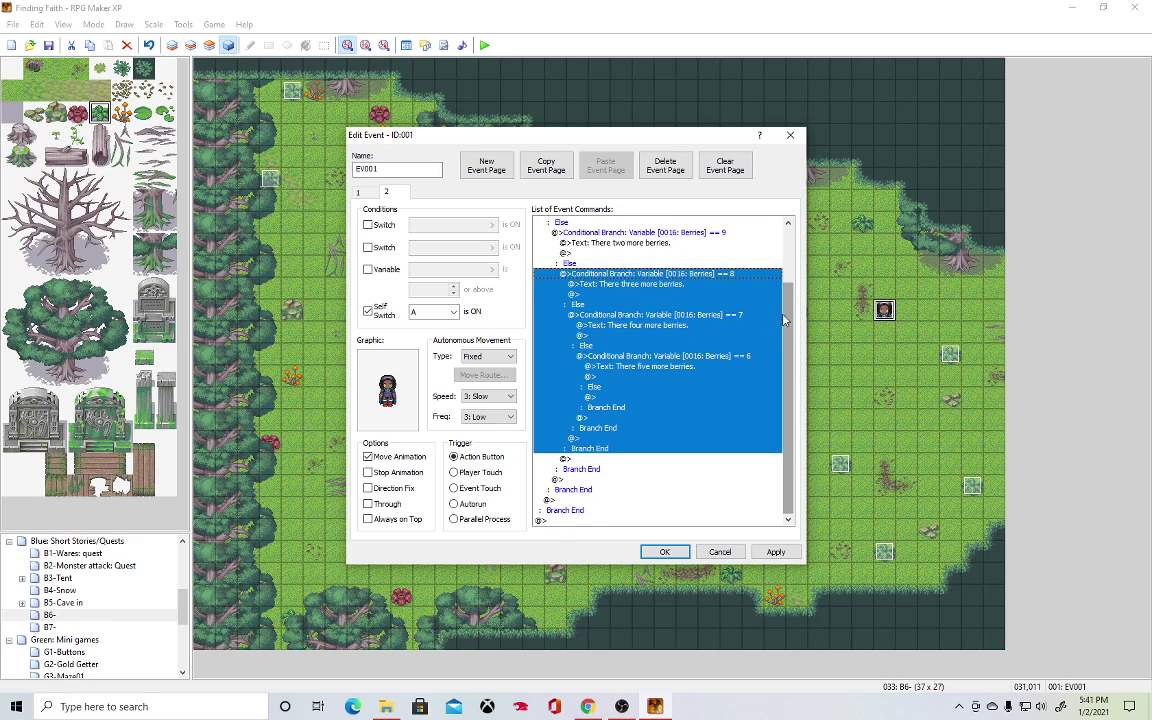
pyautogui.click(612, 397)
pyautogui.hotkey('ctrl', 'v')
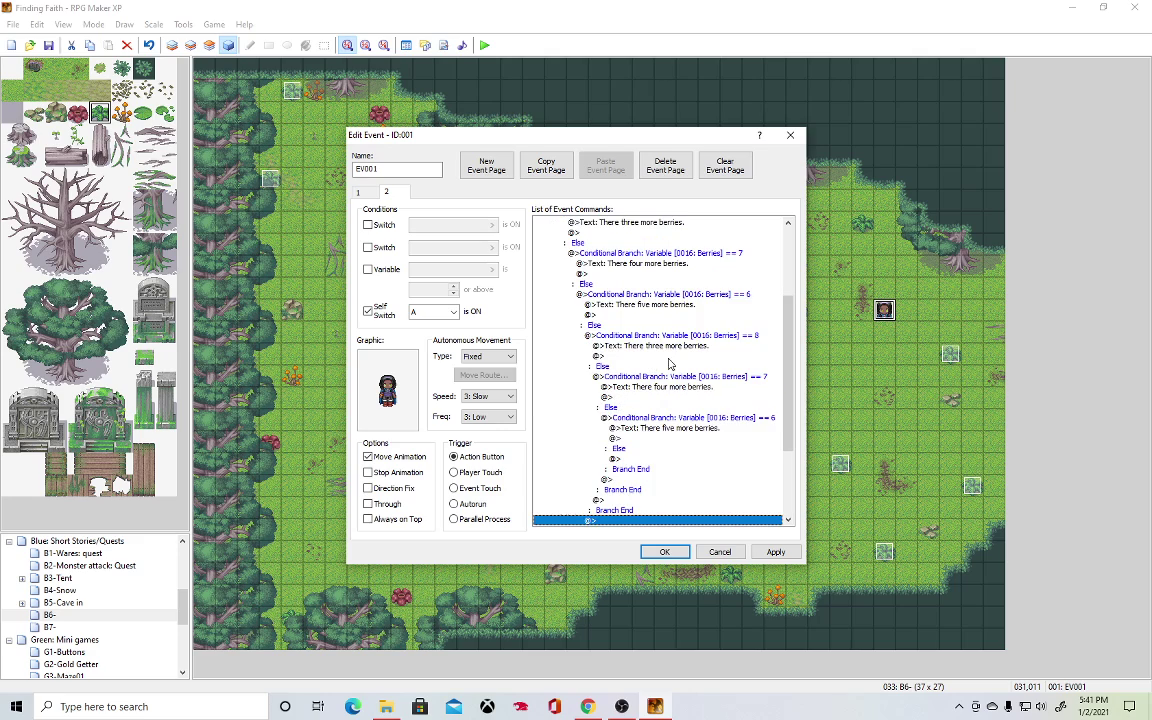
# Change the pasted nested branch conditions to Berries == 5, 4 and 3.
pyautogui.click(748, 337)
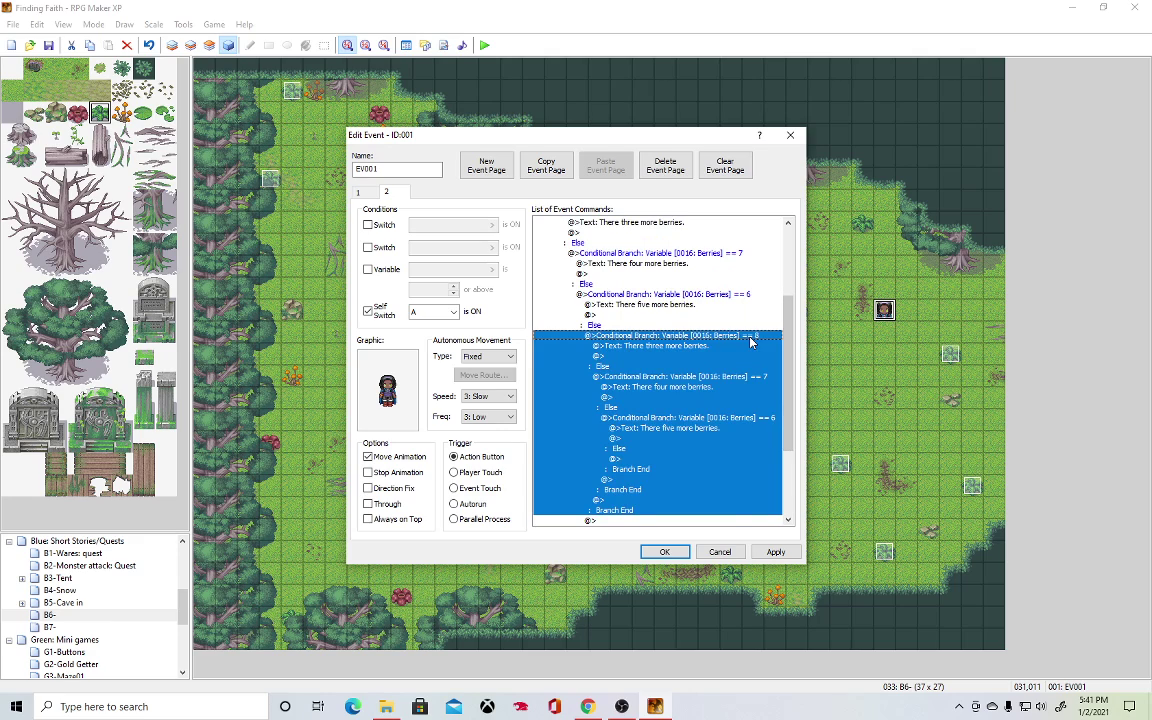
pyautogui.doubleClick(750, 341)
pyautogui.click(683, 362)
pyautogui.press('BackSpace')
pyautogui.write('5')
pyautogui.click(696, 478)
pyautogui.doubleClick(682, 376)
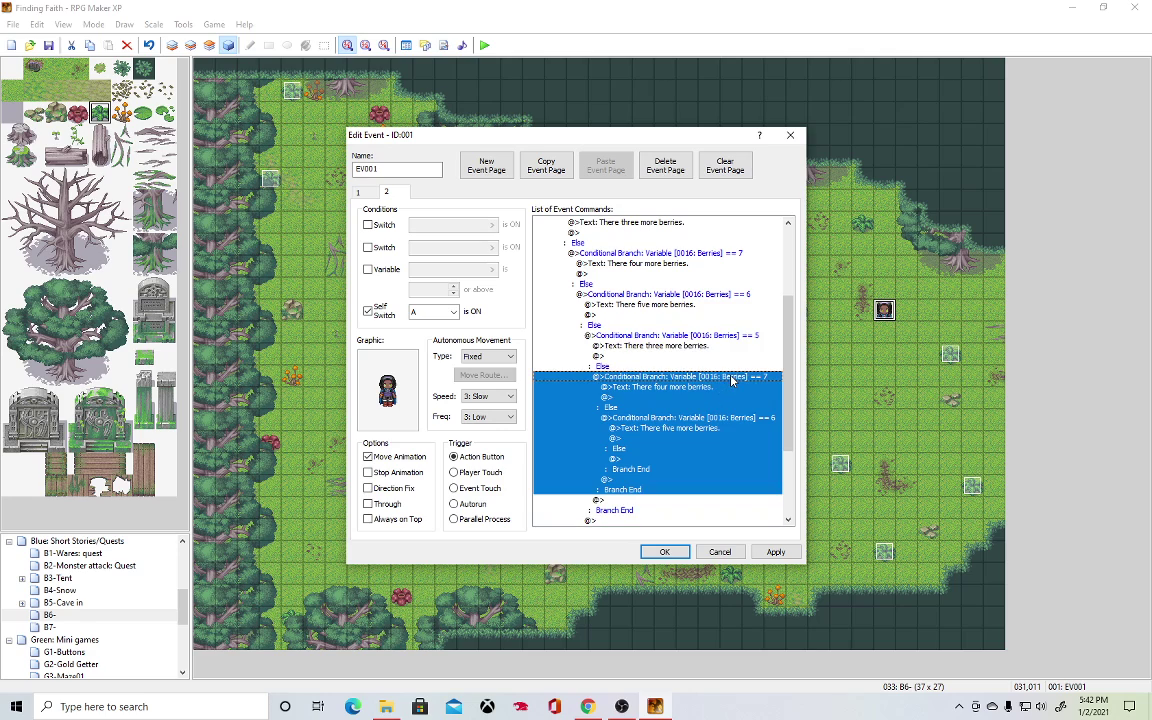
pyautogui.click(681, 362)
pyautogui.press('BackSpace')
pyautogui.write('4')
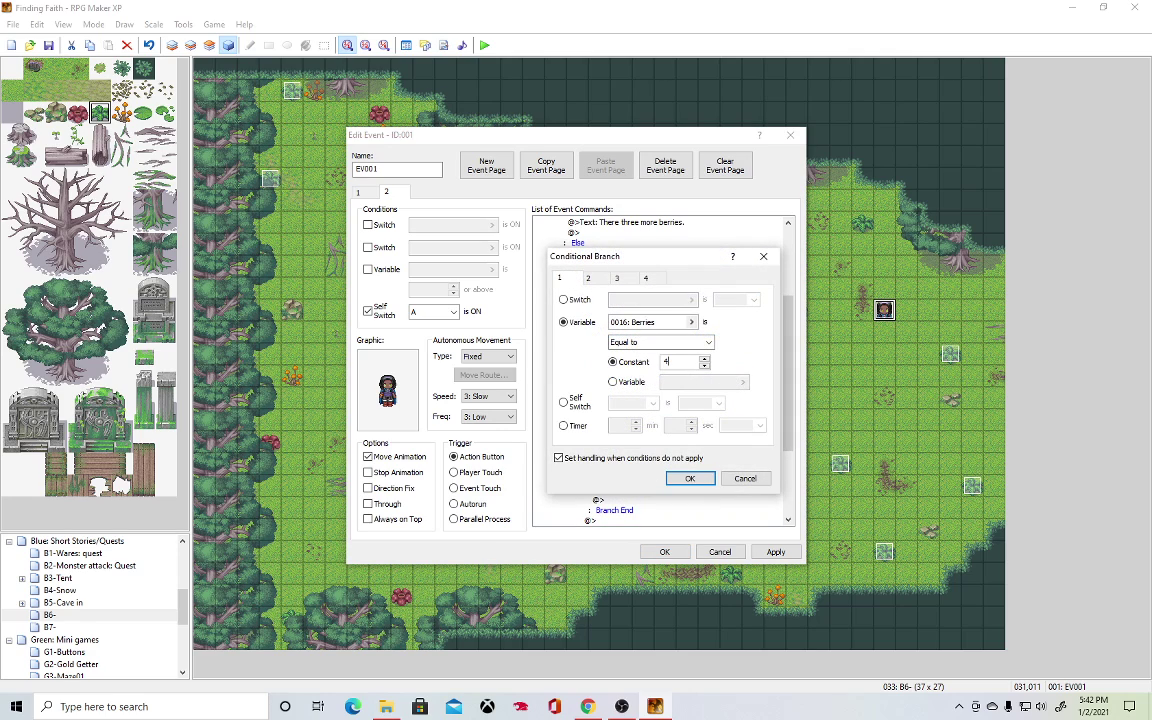
pyautogui.click(690, 478)
pyautogui.doubleClick(713, 417)
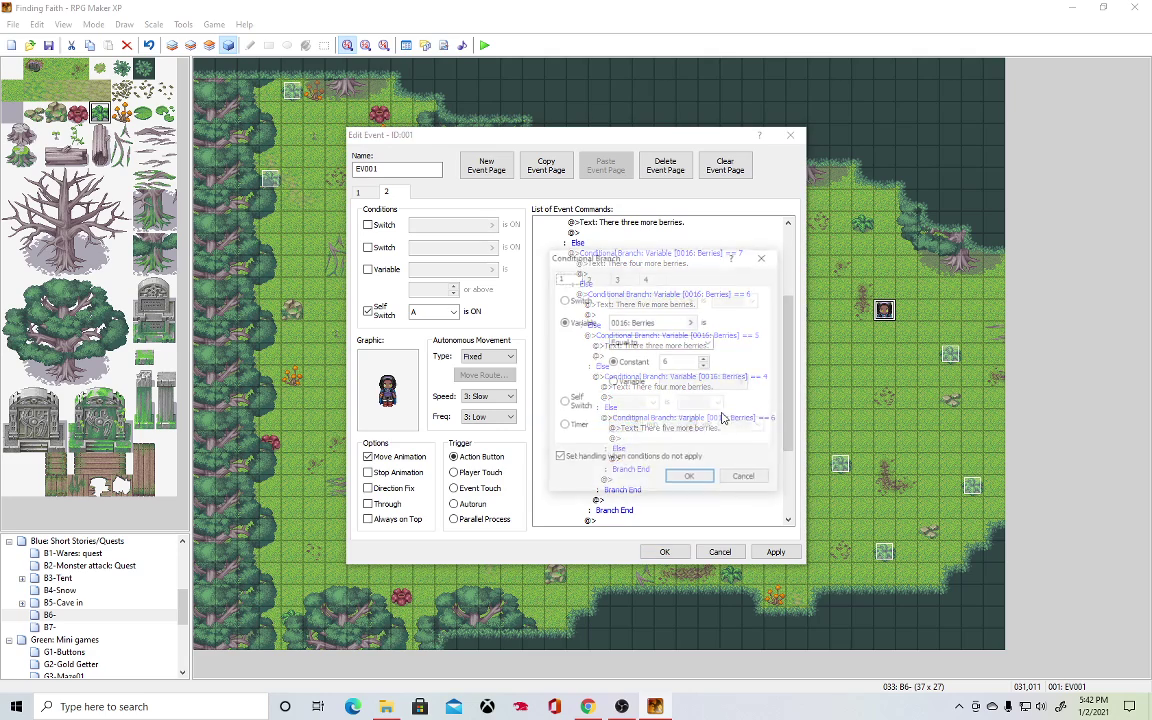
pyautogui.write('3')
pyautogui.press('Return')
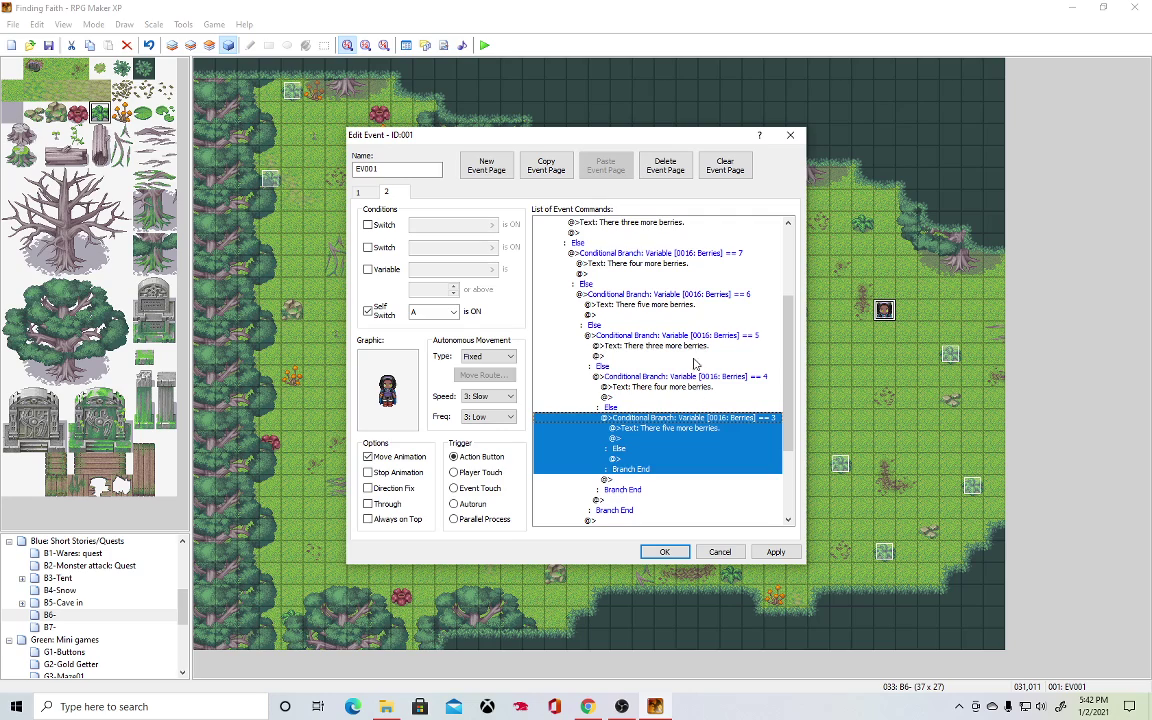
# Change the messages under == 5 and == 4 to six and seven more berries.
pyautogui.doubleClick(700, 313)
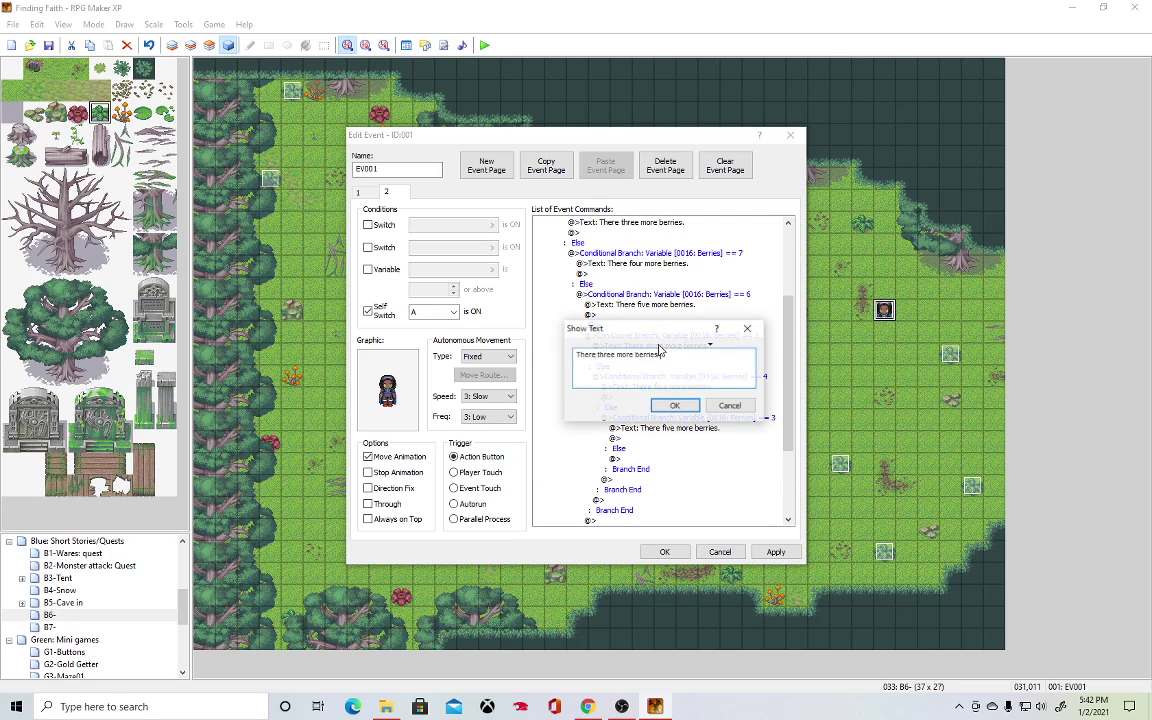
pyautogui.doubleClick(605, 355)
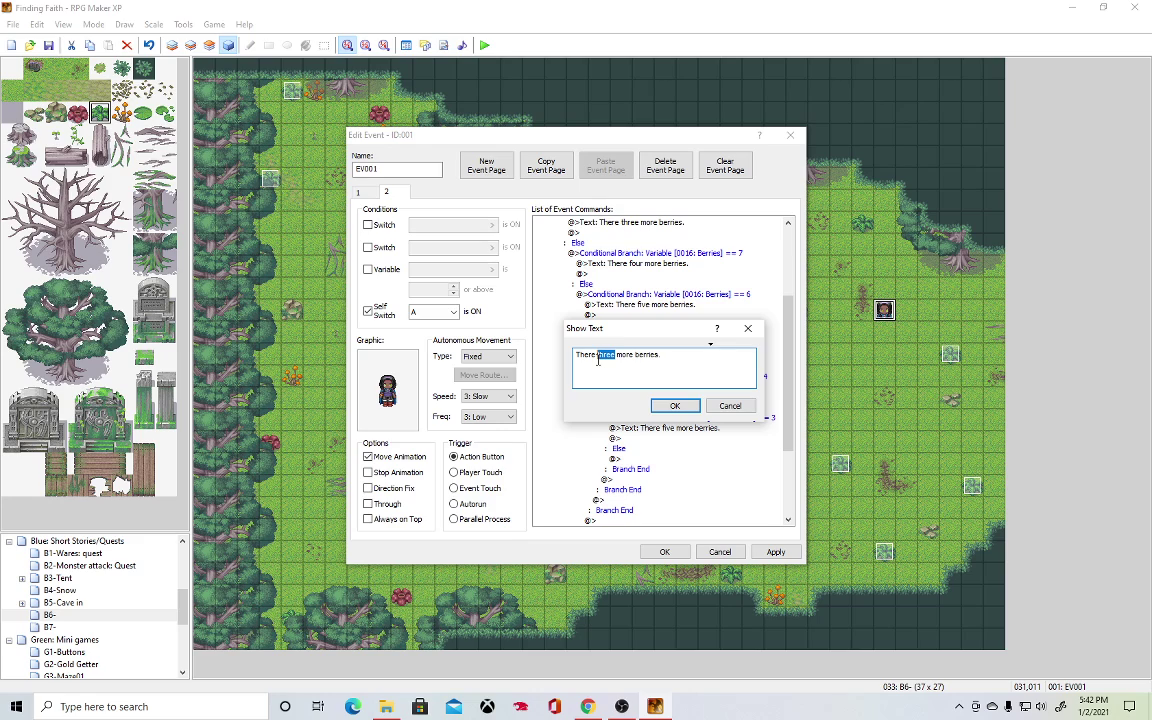
pyautogui.moveTo(628, 335)
pyautogui.mouseDown()
pyautogui.moveTo(620, 371)
pyautogui.moveTo(626, 355)
pyautogui.mouseUp()
pyautogui.write('six')
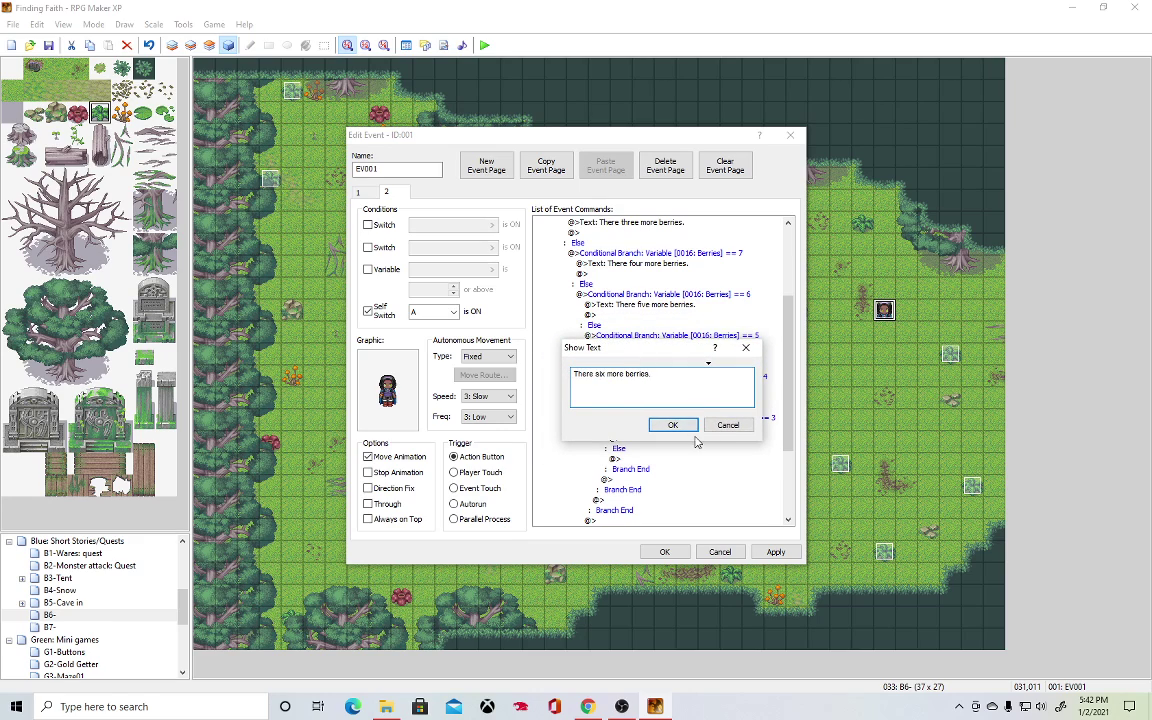
pyautogui.click(673, 425)
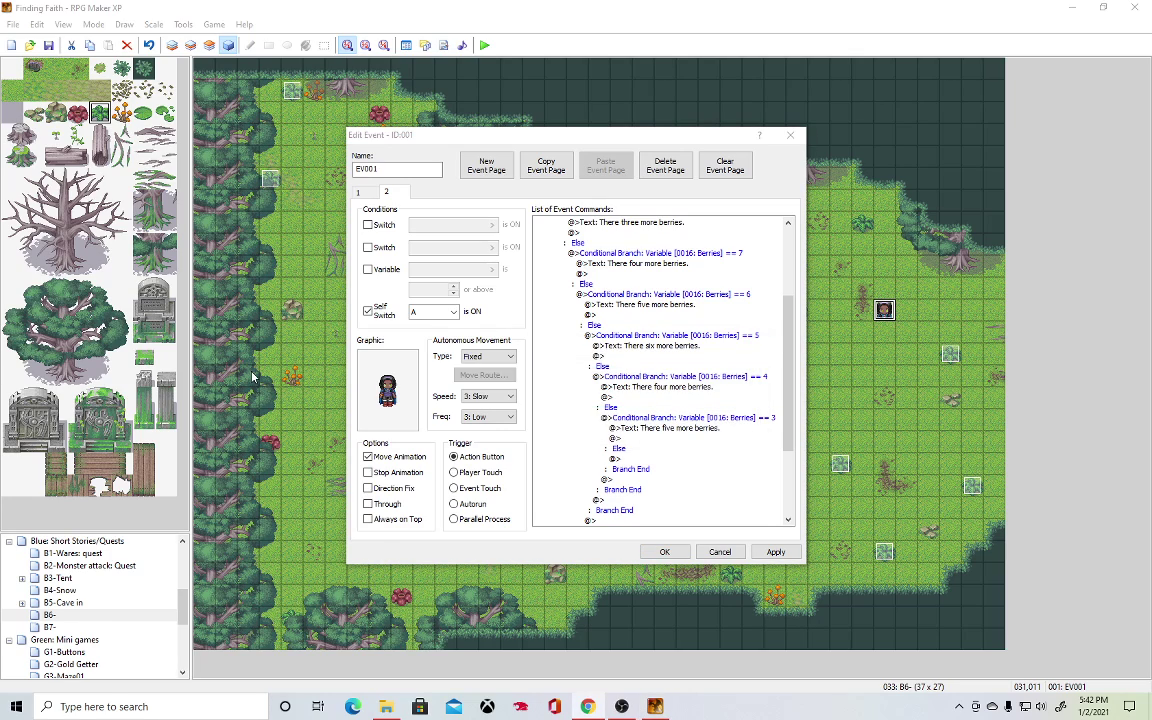
pyautogui.click(672, 388)
pyautogui.doubleClick(672, 390)
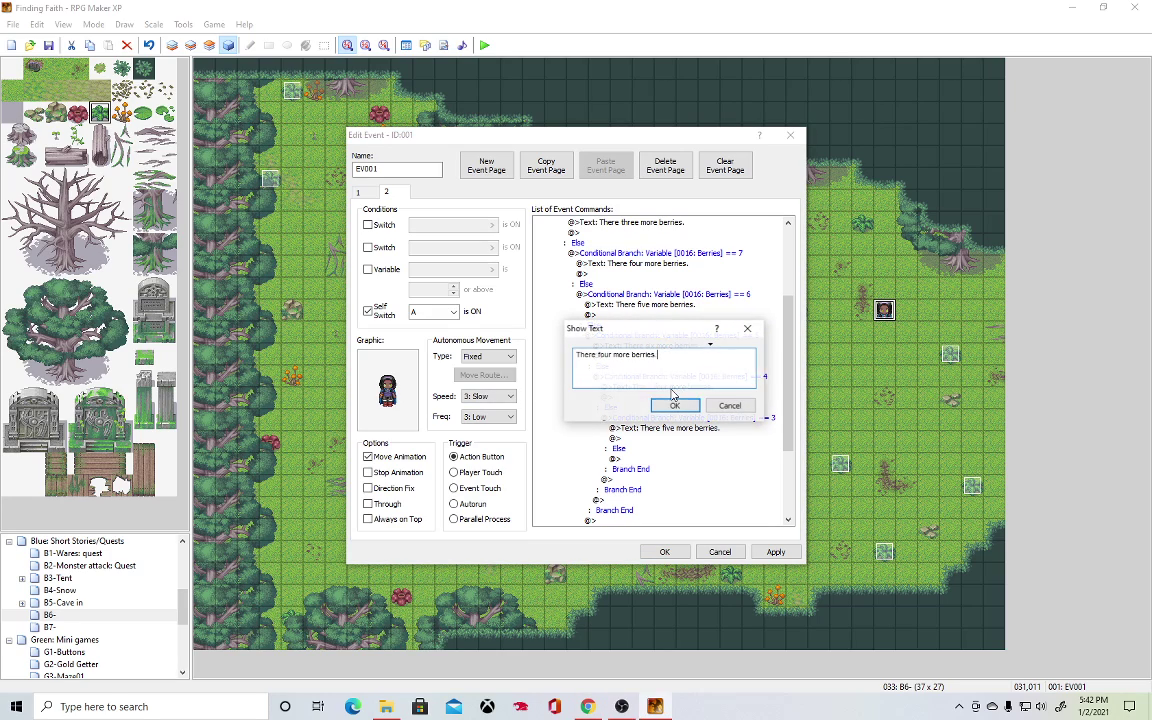
pyautogui.doubleClick(598, 355)
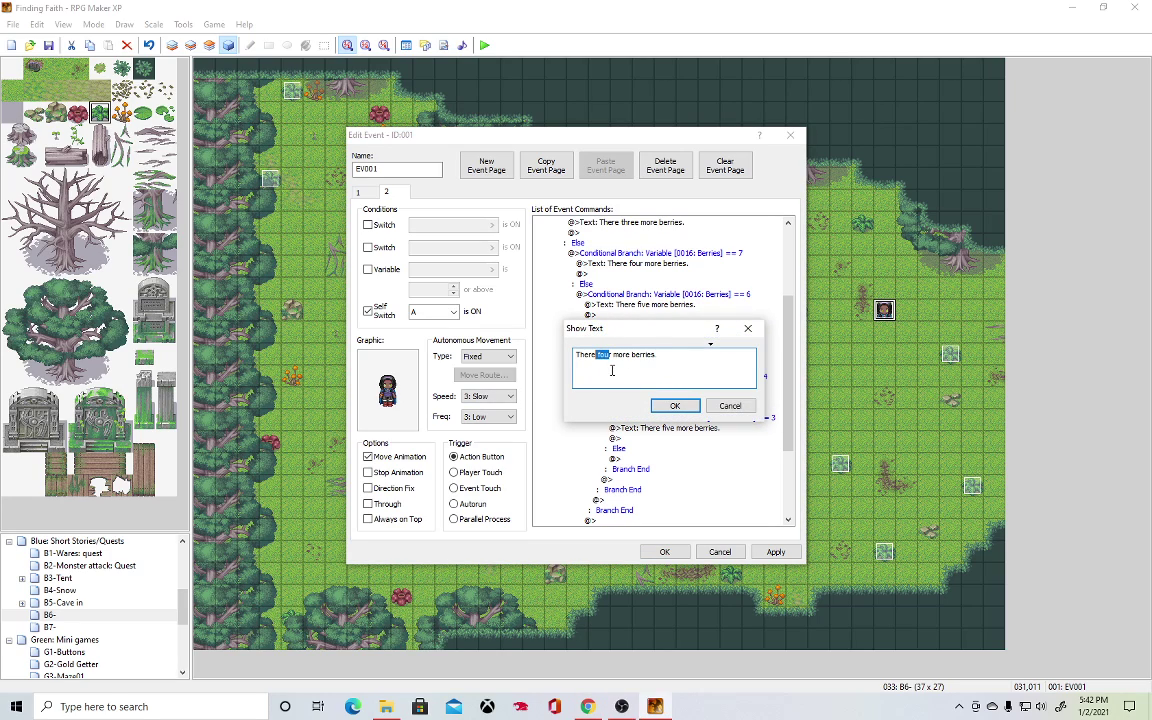
pyautogui.press('BackSpace')
pyautogui.write('seven')
pyautogui.click(672, 407)
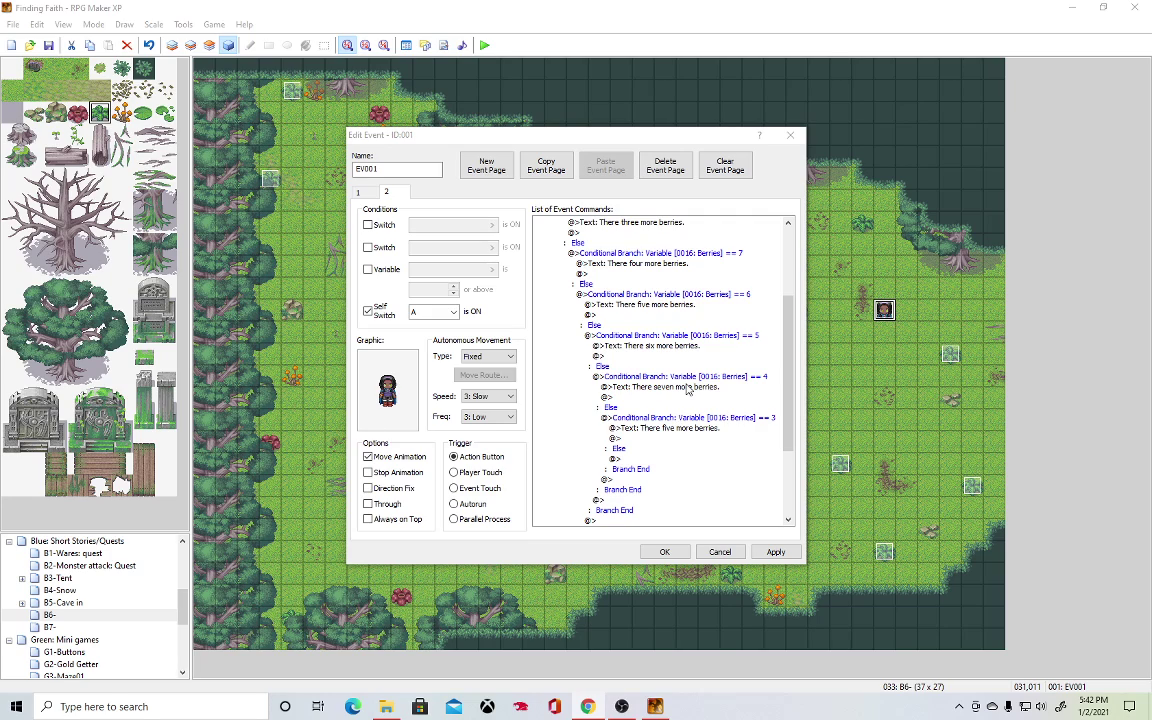
# Change the message under == 3 to 'There eight more berries.'.
pyautogui.doubleClick(676, 428)
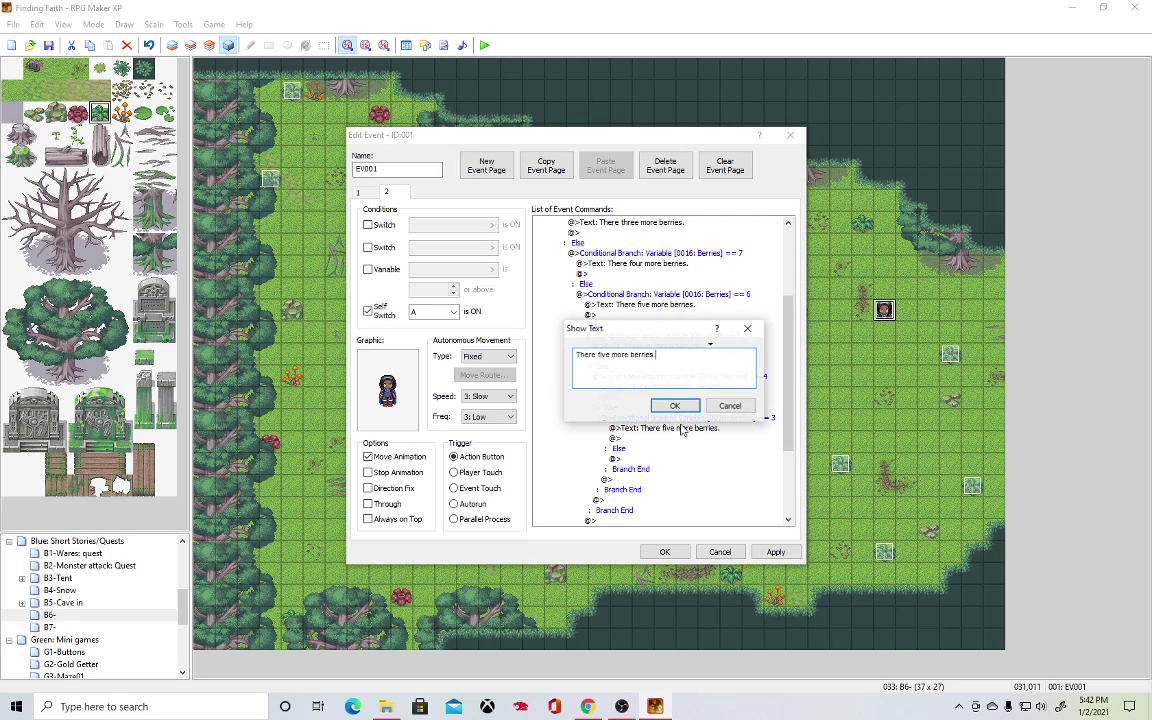
pyautogui.moveTo(610, 356); pyautogui.dragTo(598, 358)
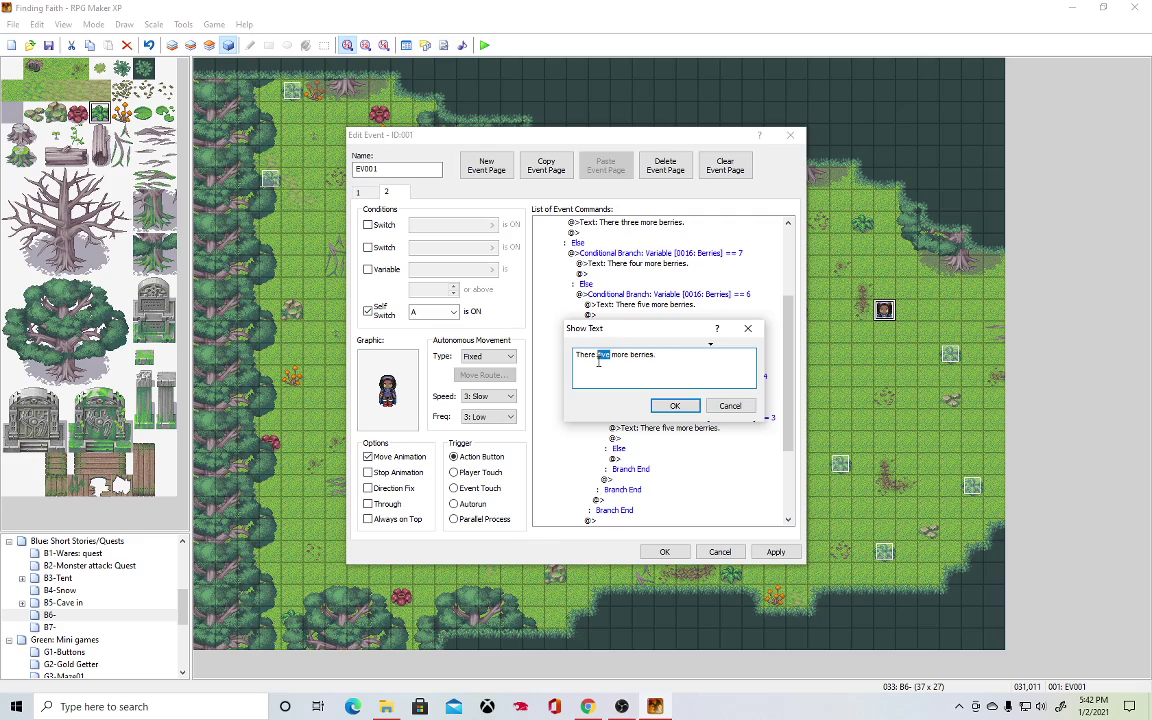
pyautogui.press('BackSpace')
pyautogui.write('eight')
pyautogui.write('t')
pyautogui.click(675, 405)
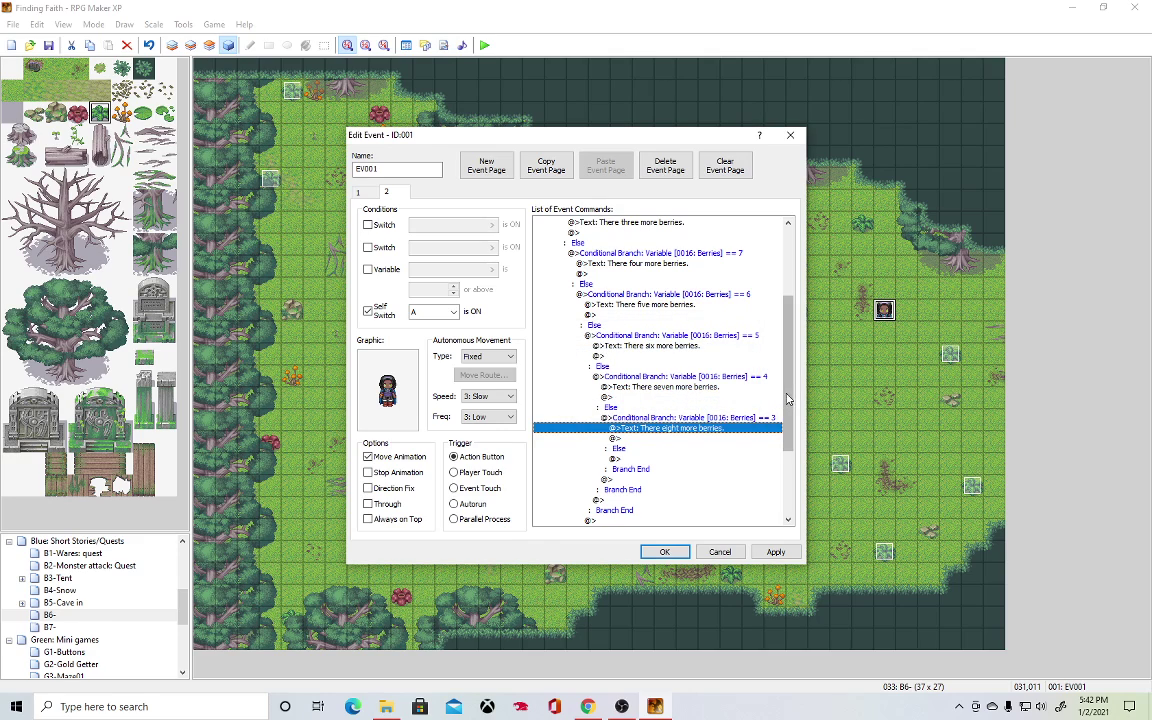
pyautogui.moveTo(790, 398); pyautogui.dragTo(790, 422)
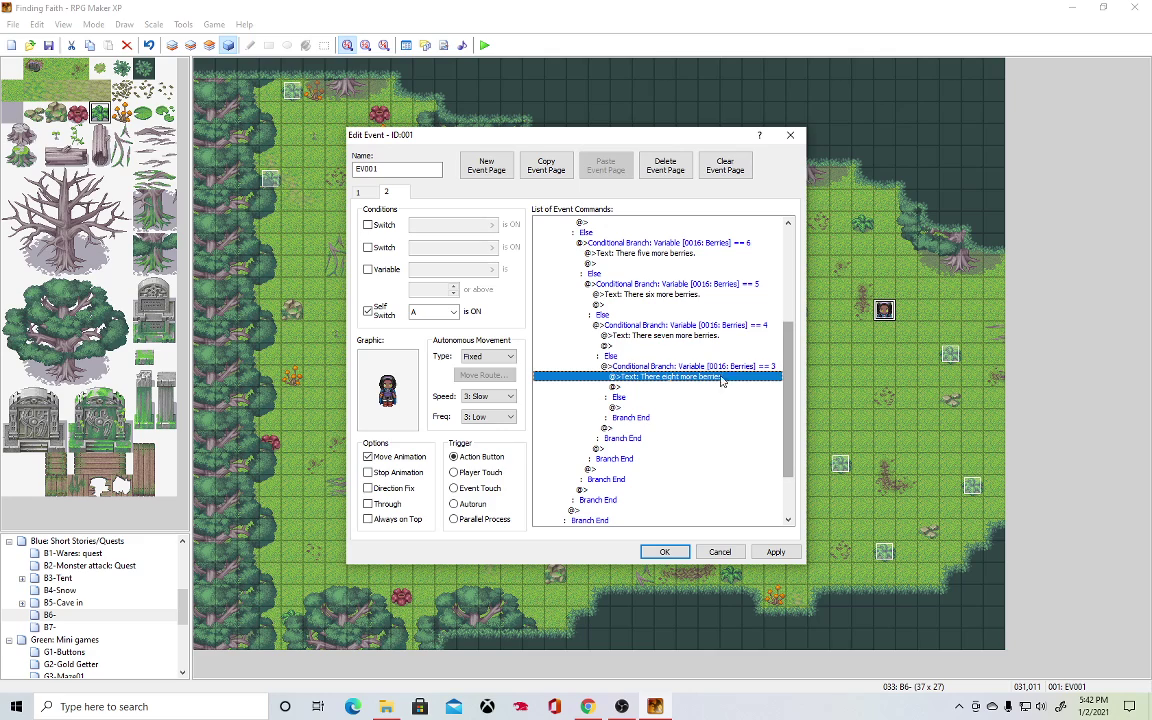
pyautogui.click(673, 387)
pyautogui.click(660, 407)
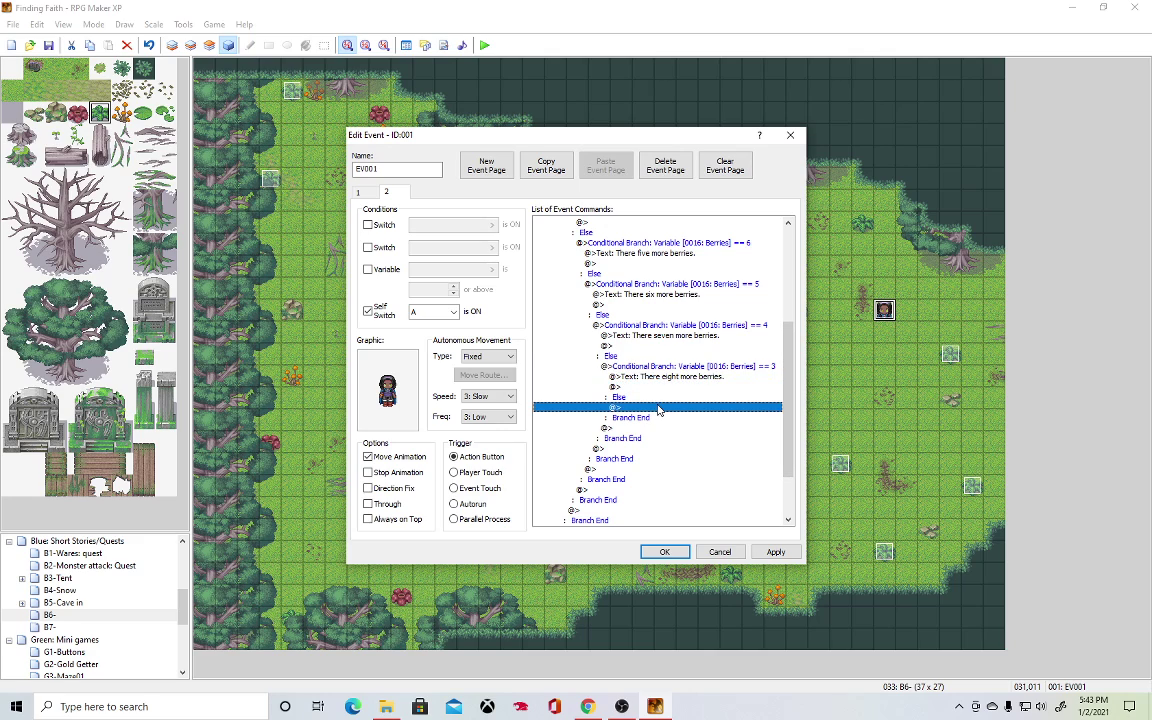
# Paste the branch block into the innermost Else and renumber its conditions, including Berries == 2.
pyautogui.hotkey('ctrl', 'v')
pyautogui.scroll(-2, 700, 380)
pyautogui.click(760, 346)
pyautogui.doubleClick(760, 346)
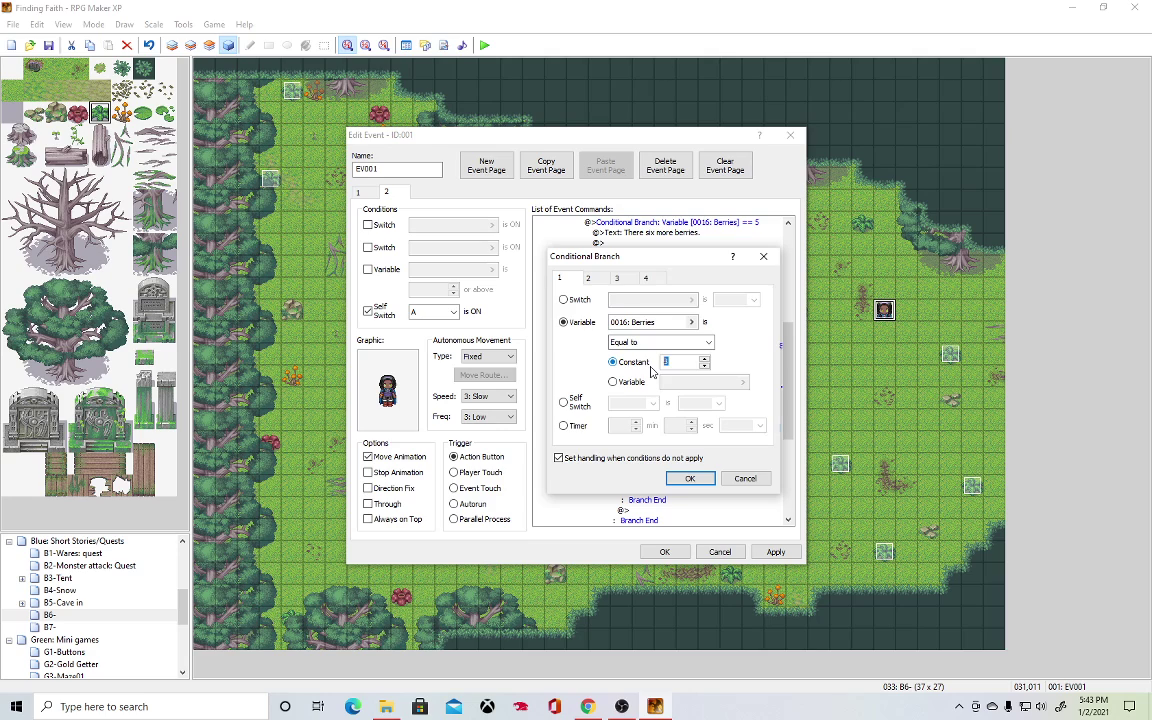
pyautogui.click(689, 478)
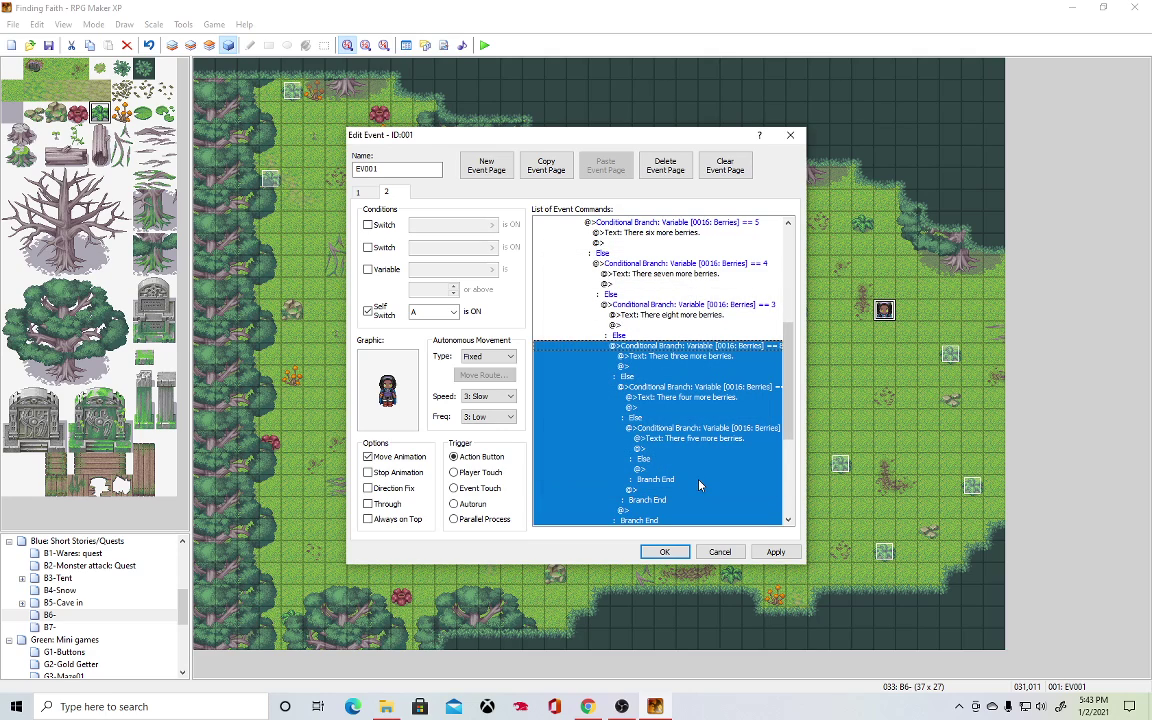
pyautogui.doubleClick(737, 346)
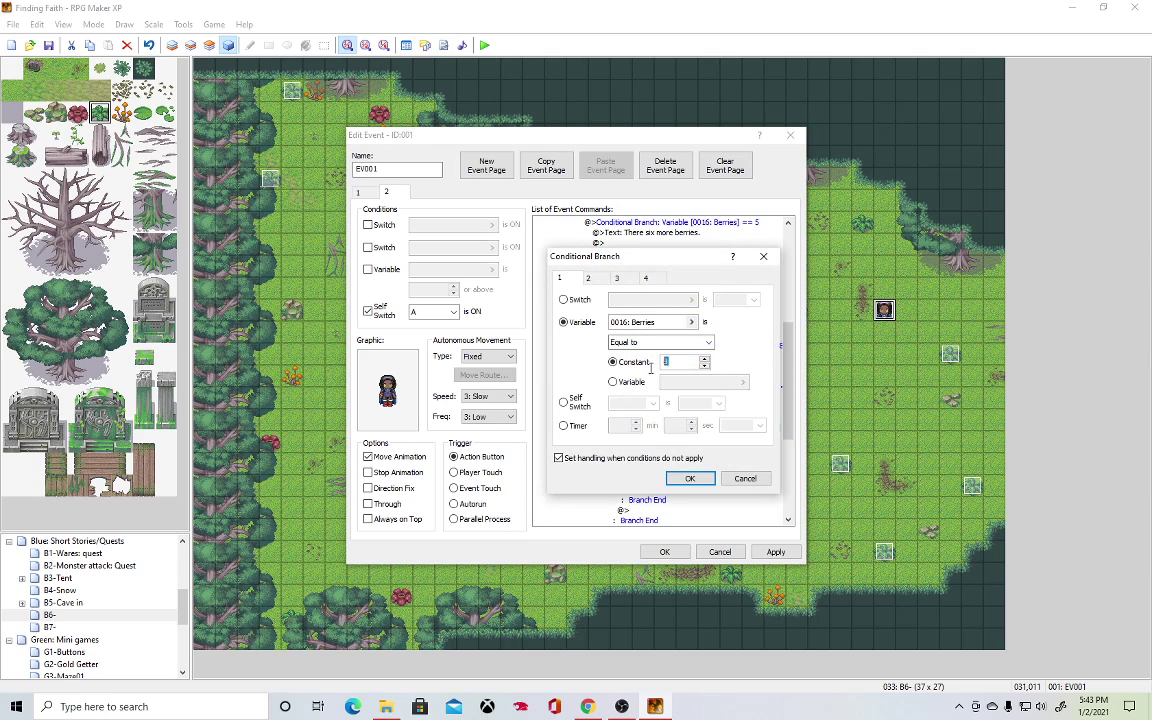
pyautogui.write('2')
pyautogui.click(688, 480)
pyautogui.scroll(-2, 762, 380)
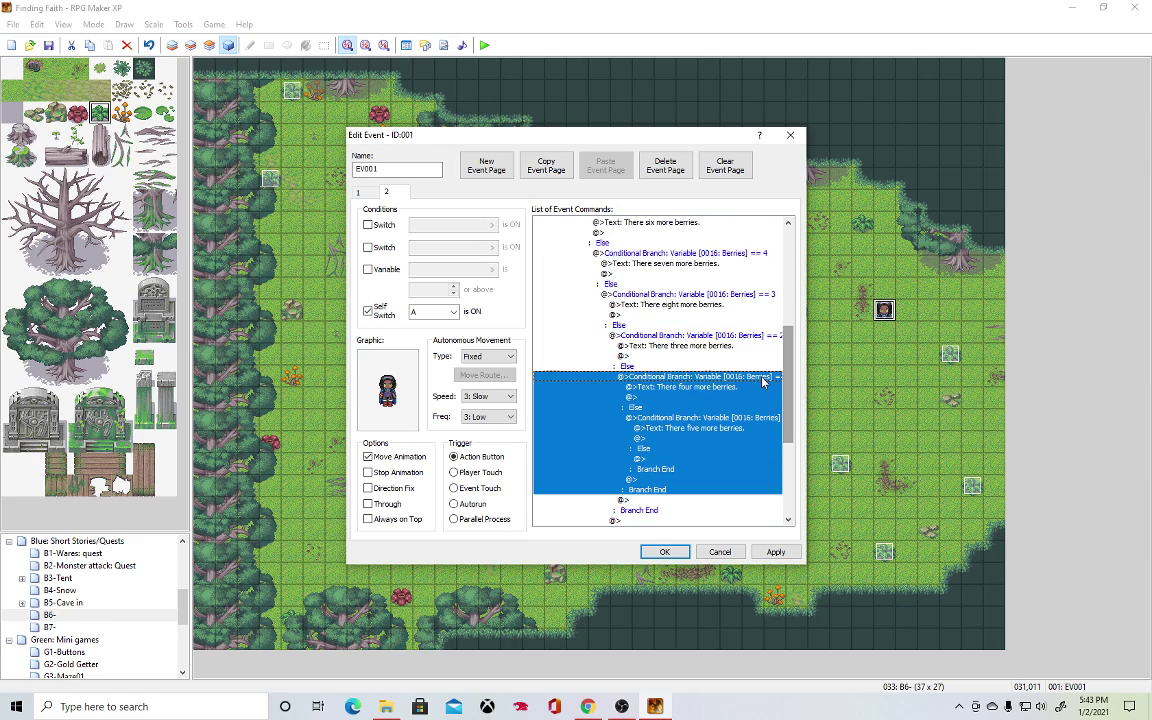
pyautogui.doubleClick(762, 380)
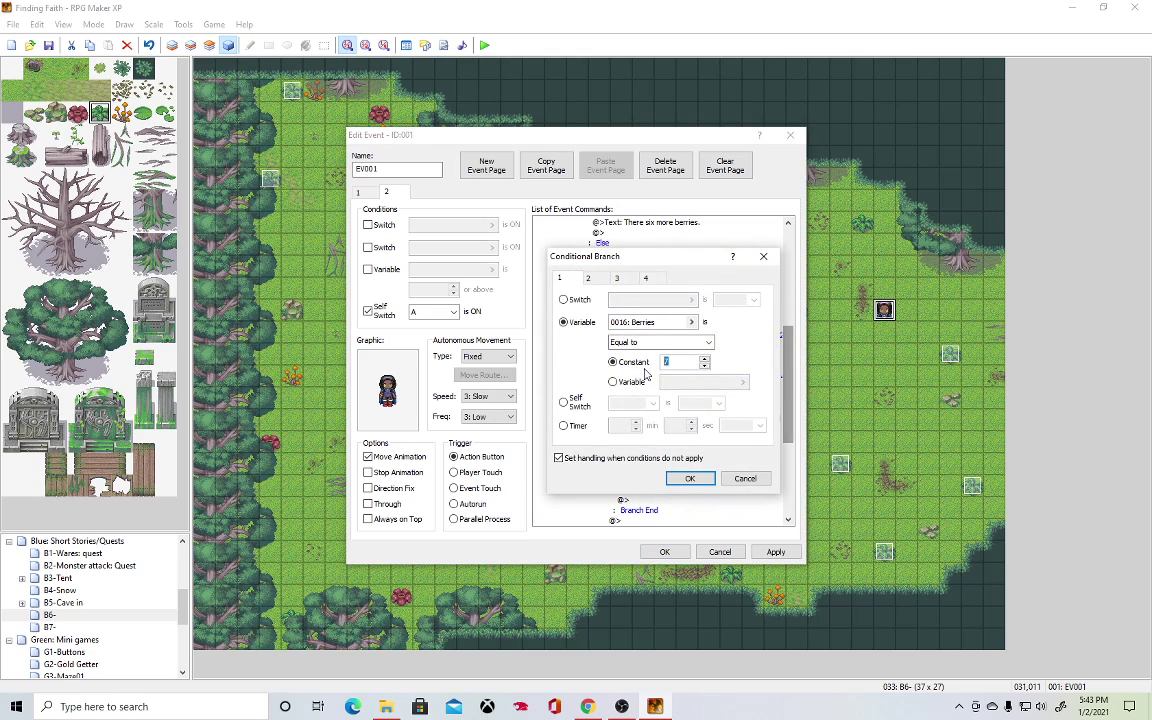
pyautogui.press('Return')
# Delete the extra innermost nested branch and apply the change.
pyautogui.click(690, 420)
pyautogui.press('Delete')
pyautogui.click(776, 552)
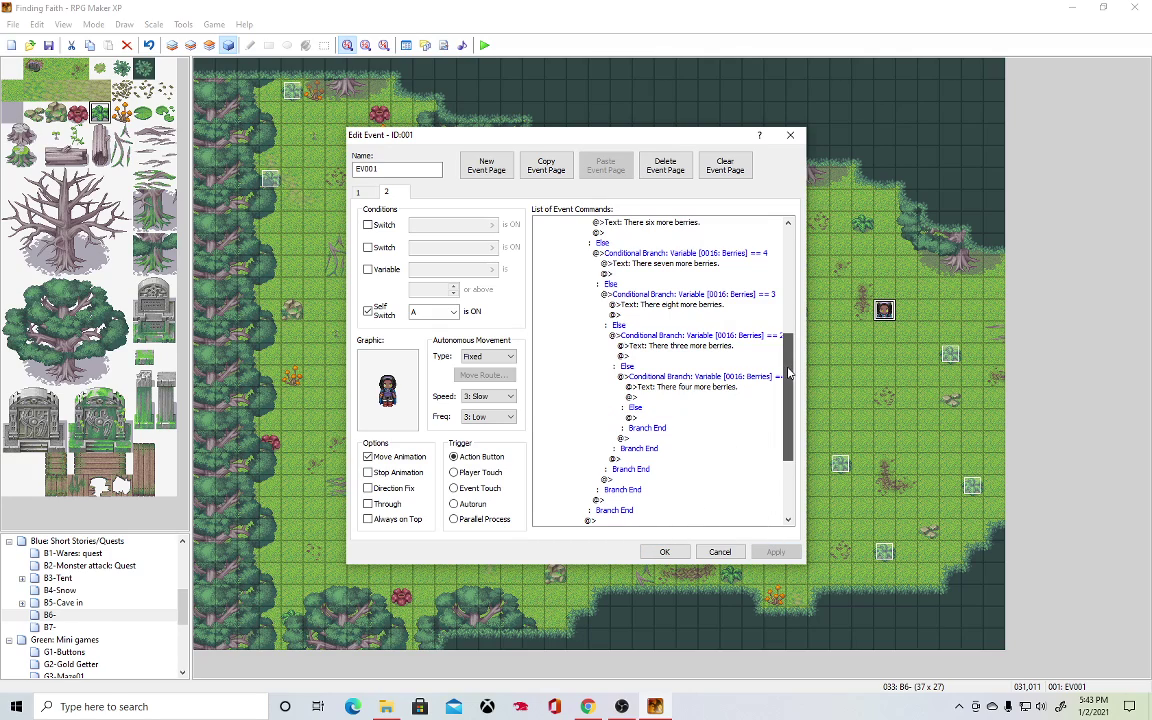
# Copy the inner berry branch and paste it into its own Else line.
pyautogui.click(683, 345)
pyautogui.click(733, 378)
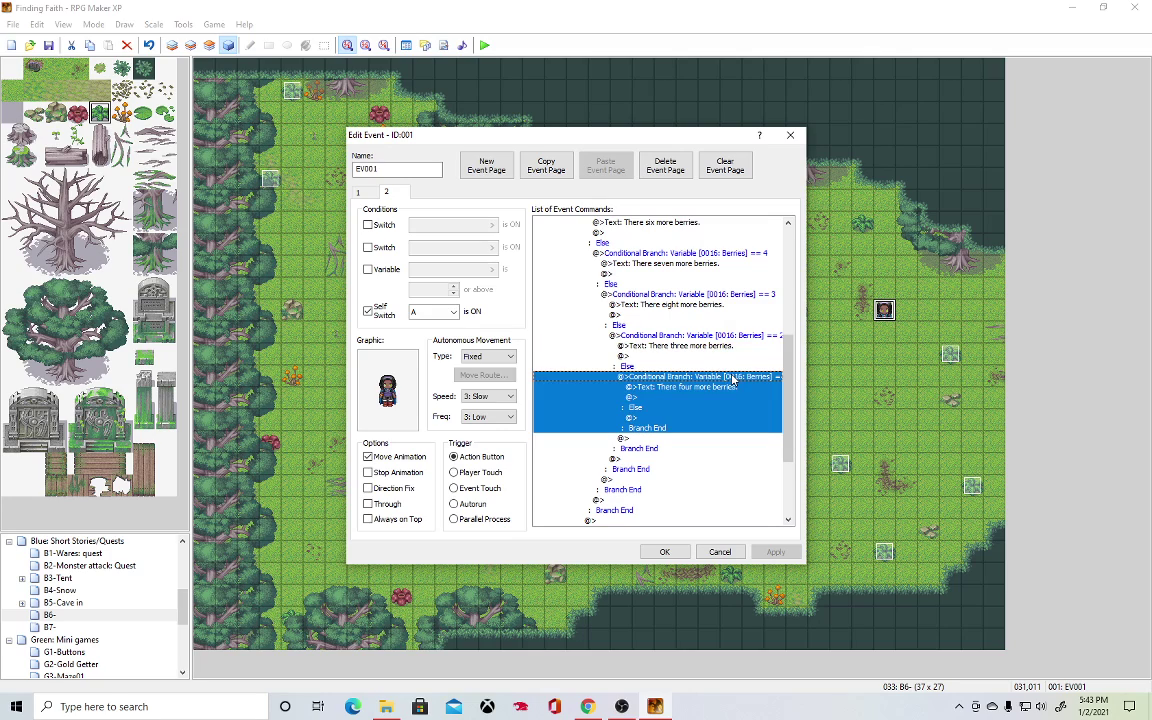
pyautogui.hotkey('ctrl', 'c')
pyautogui.click(660, 417)
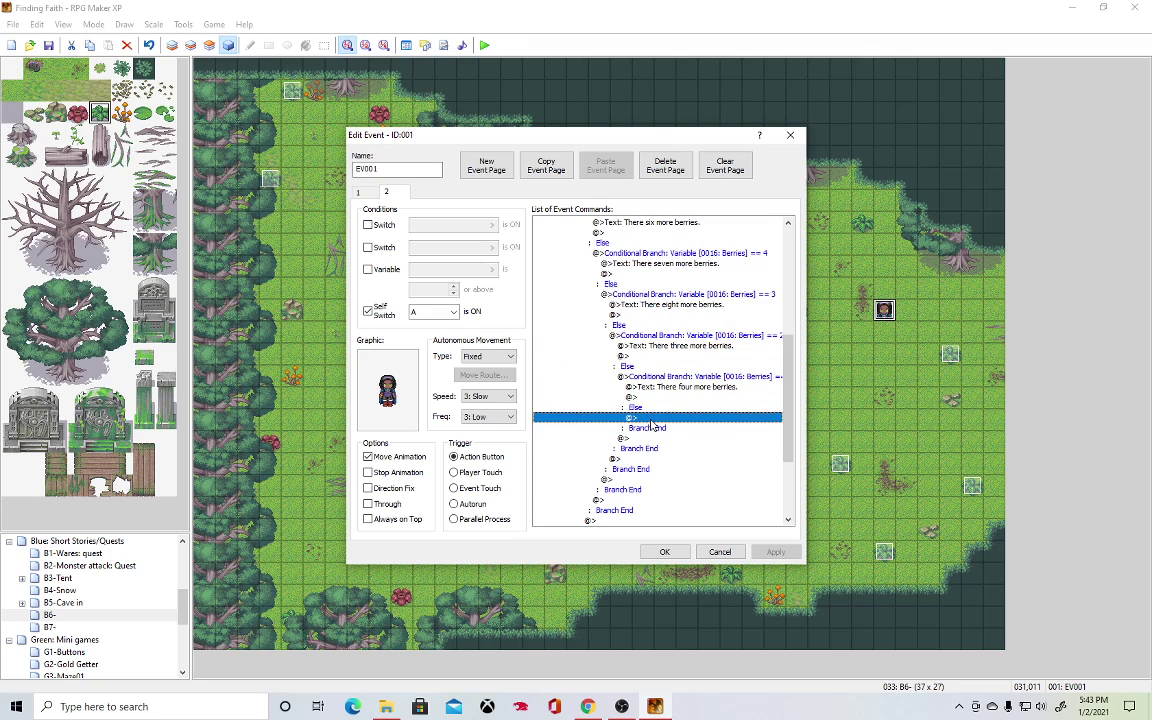
pyautogui.hotkey('ctrl', 'v')
pyautogui.click(663, 420)
pyautogui.doubleClick(663, 420)
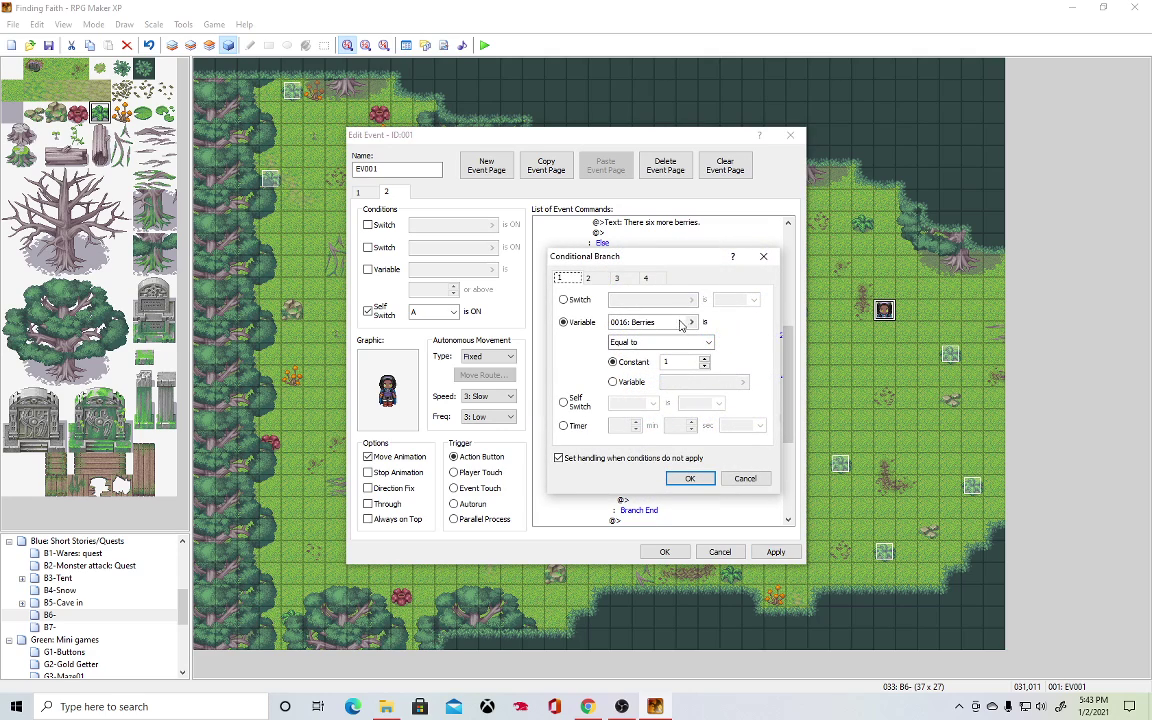
pyautogui.click(690, 478)
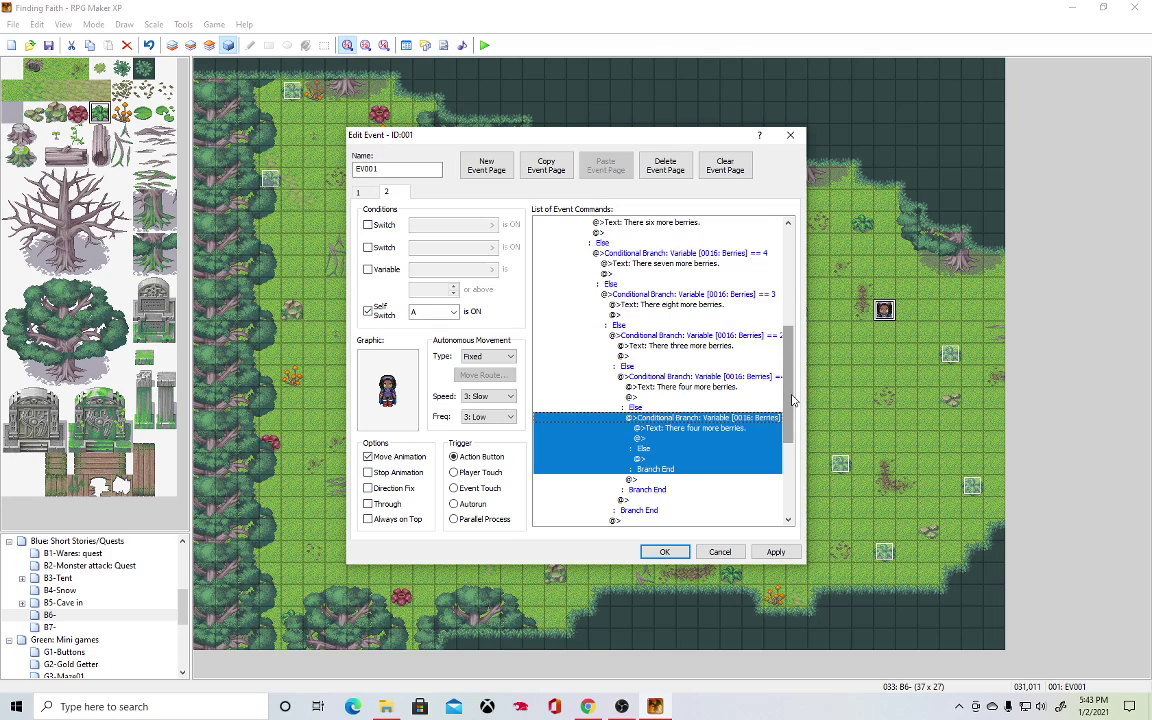
# Change the three-more-berries message to 'There nine more berries.'.
pyautogui.click(696, 346)
pyautogui.doubleClick(696, 346)
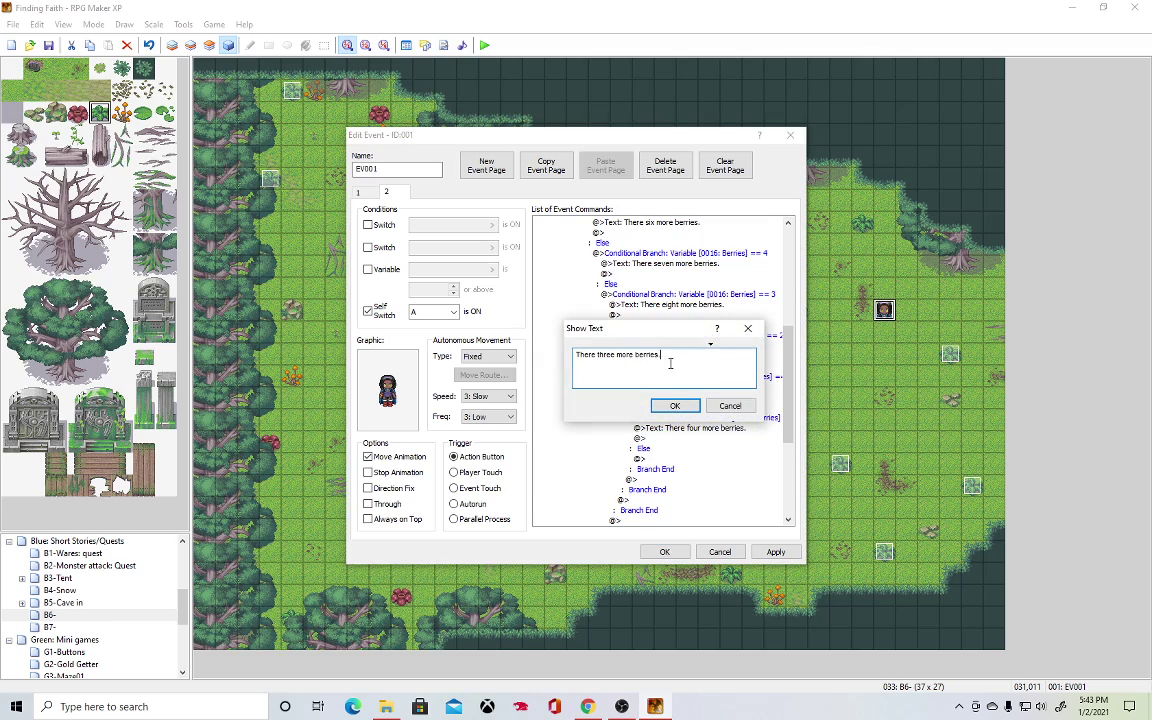
pyautogui.moveTo(604, 355); pyautogui.dragTo(614, 357)
pyautogui.doubleClick(612, 356)
pyautogui.write('nine')
pyautogui.click(673, 405)
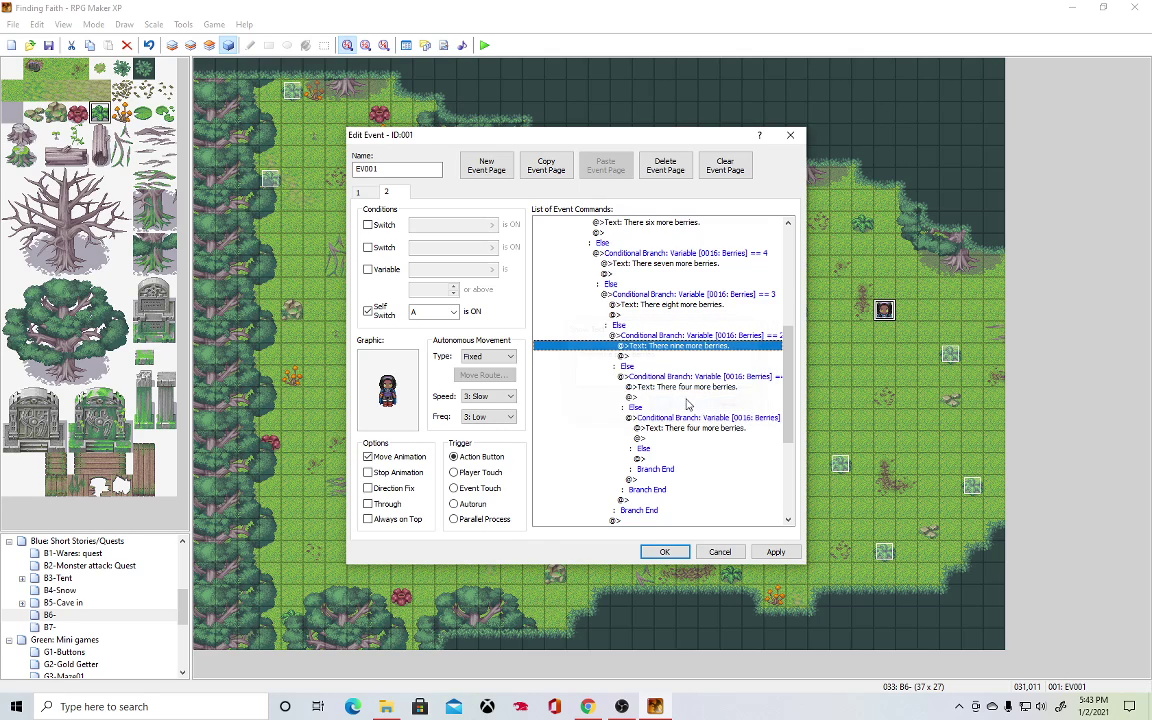
pyautogui.moveTo(788, 374); pyautogui.dragTo(788, 383)
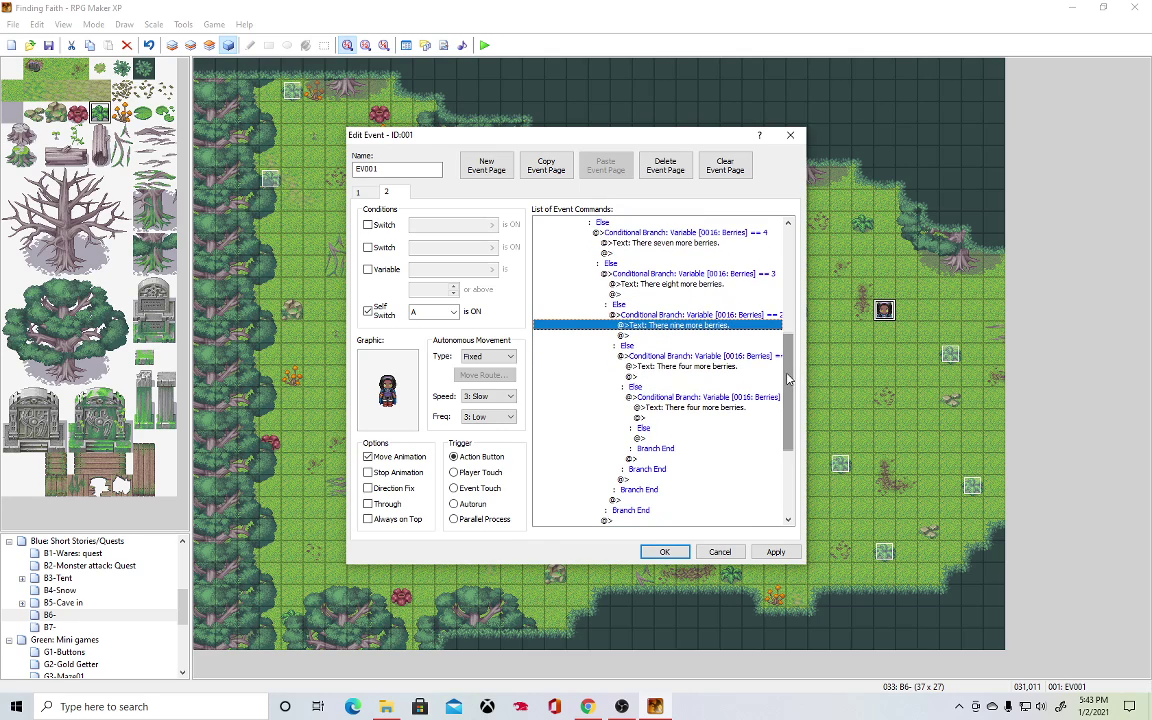
# Change the next four-more-berries message to 'There ten more berries.'.
pyautogui.click(730, 367)
pyautogui.doubleClick(730, 367)
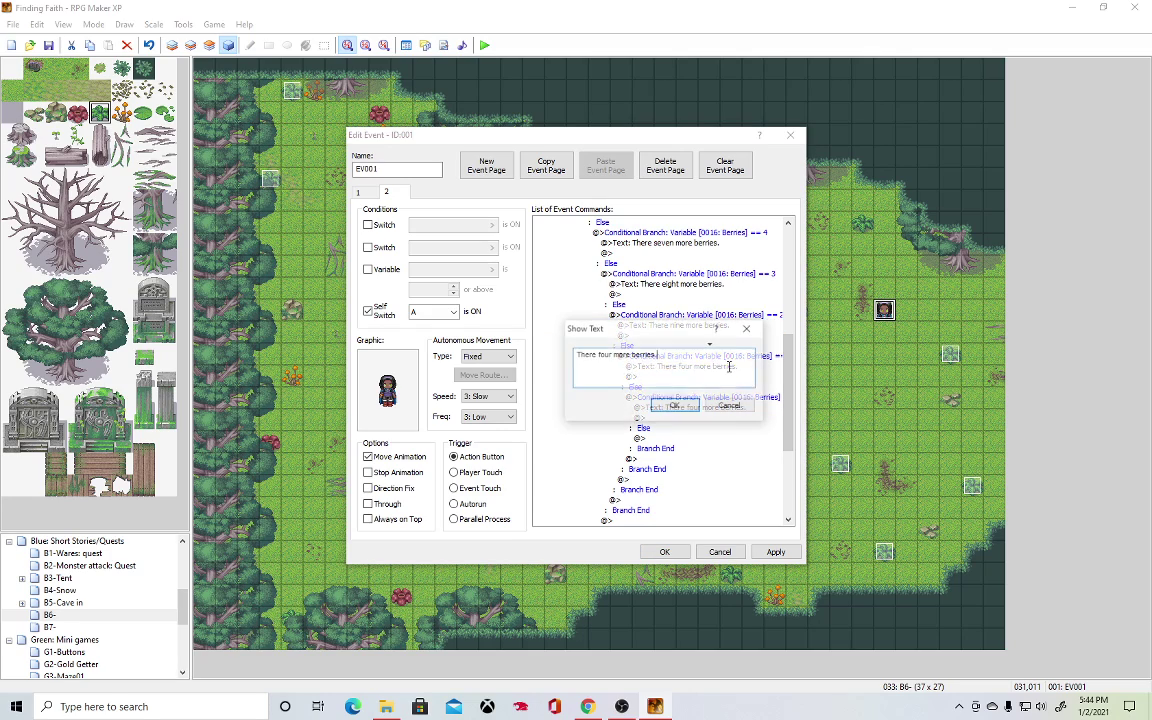
pyautogui.doubleClick(607, 356)
pyautogui.write('r')
pyautogui.press('BackSpace')
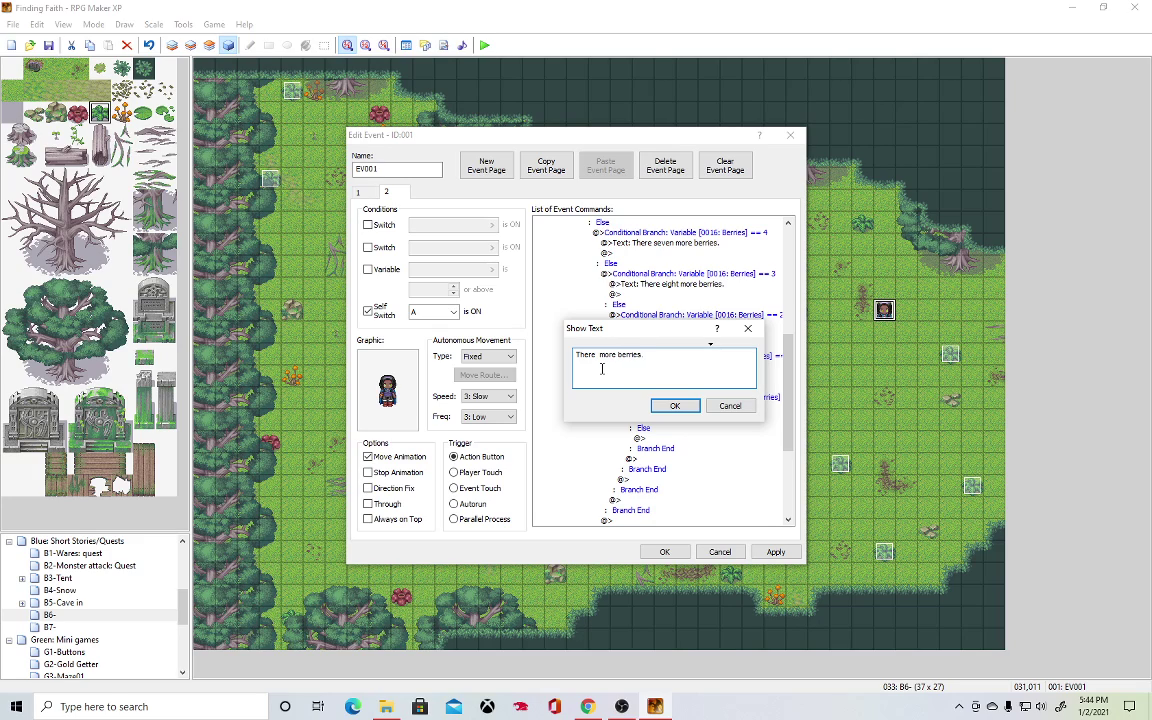
pyautogui.moveTo(628, 336)
pyautogui.mouseDown()
pyautogui.moveTo(519, 352)
pyautogui.moveTo(519, 337)
pyautogui.moveTo(599, 316)
pyautogui.moveTo(621, 324)
pyautogui.mouseUp()
pyautogui.write('ten')
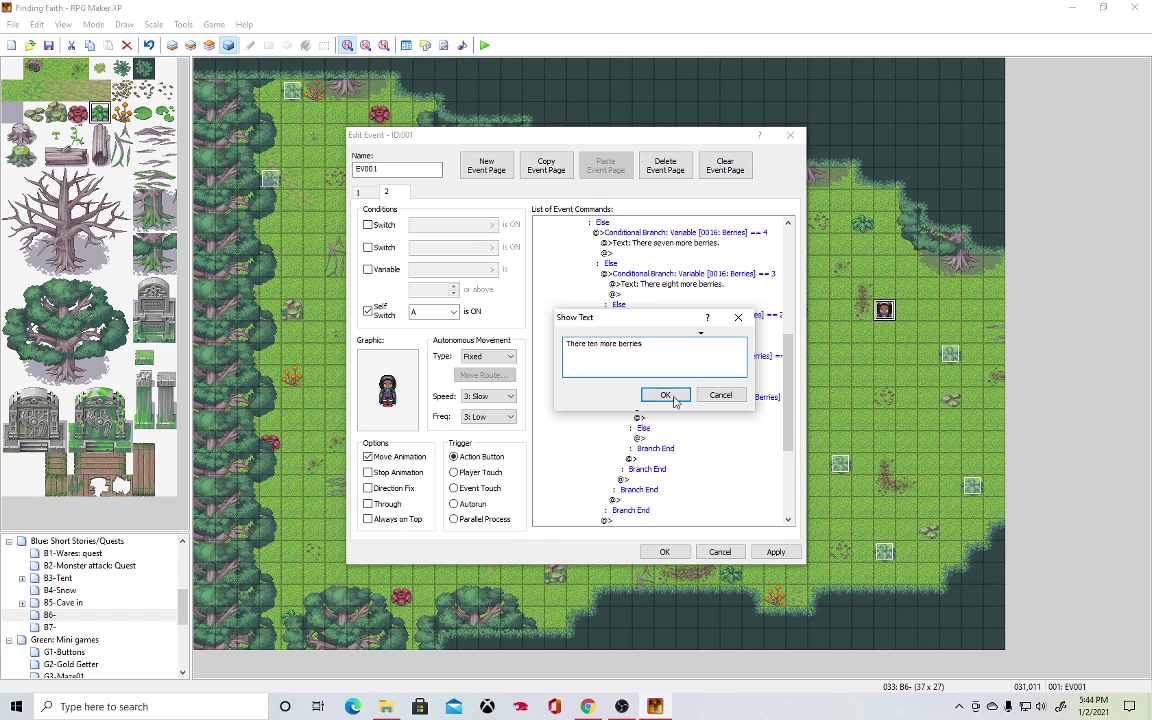
pyautogui.click(667, 395)
# Change the last message to 'There eleven more berries.' and apply the event changes.
pyautogui.scroll(-1, 720, 380)
pyautogui.click(731, 398)
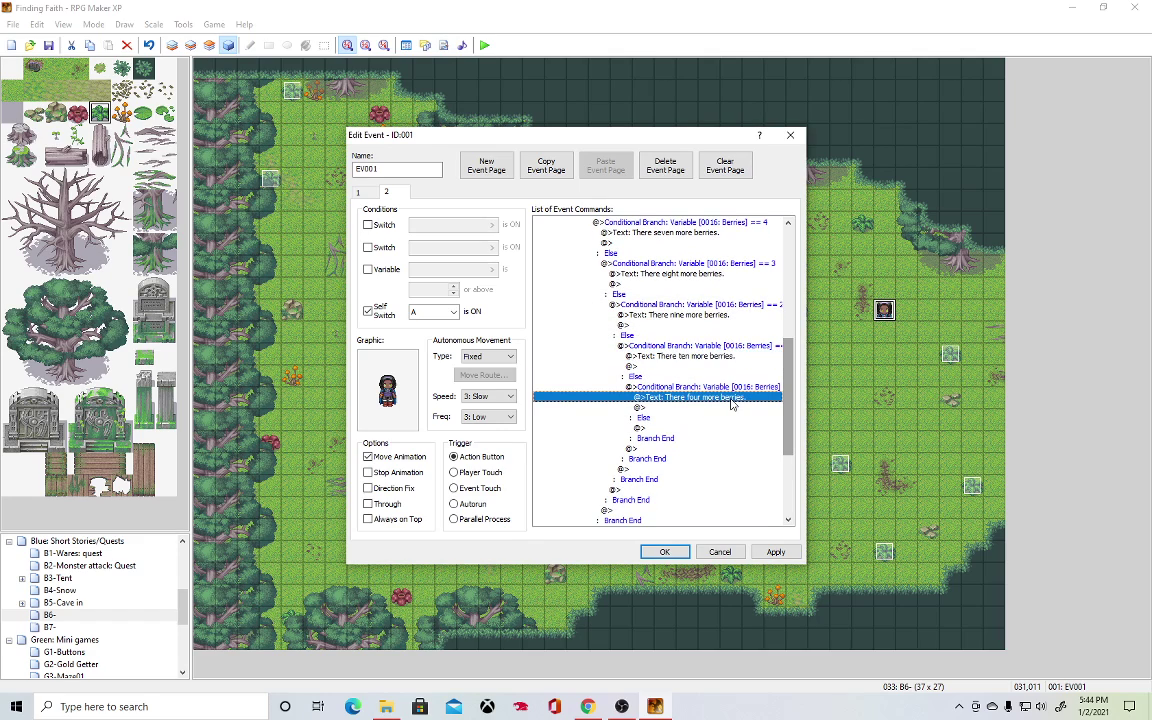
pyautogui.doubleClick(731, 398)
pyautogui.doubleClick(604, 355)
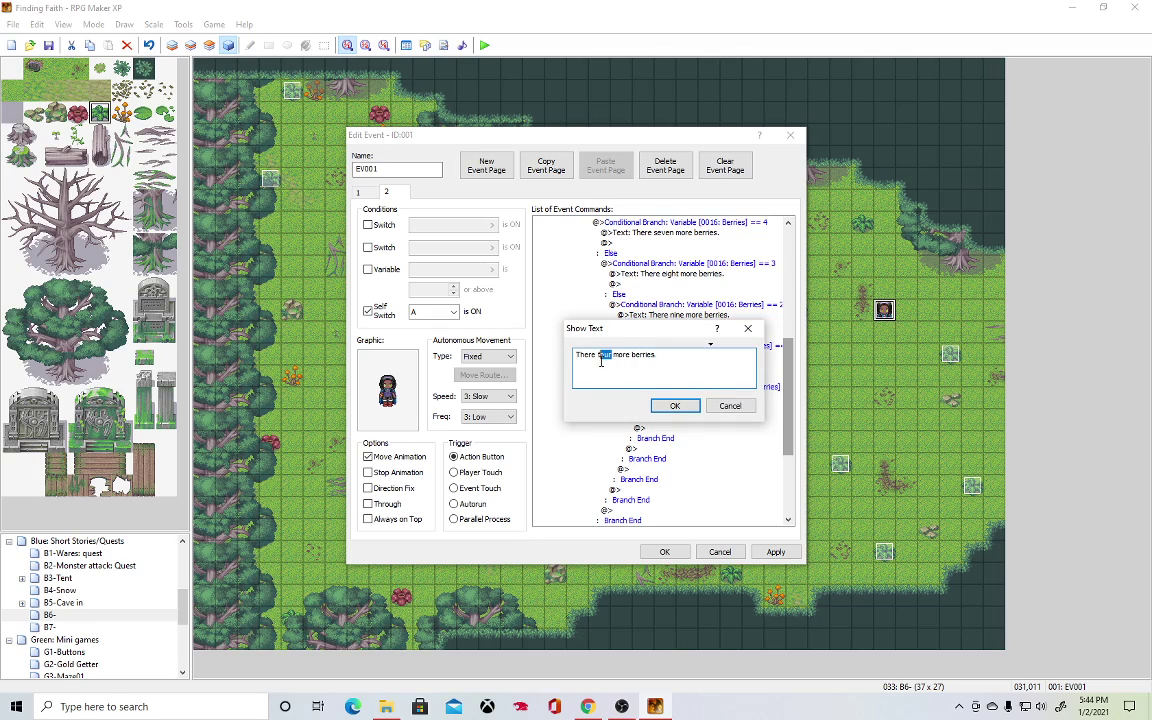
pyautogui.write('elen')
pyautogui.write('n')
pyautogui.click(614, 362)
pyautogui.write('e')
pyautogui.click(674, 405)
pyautogui.doubleClick(674, 394)
pyautogui.write('e')
pyautogui.click(667, 405)
pyautogui.click(776, 551)
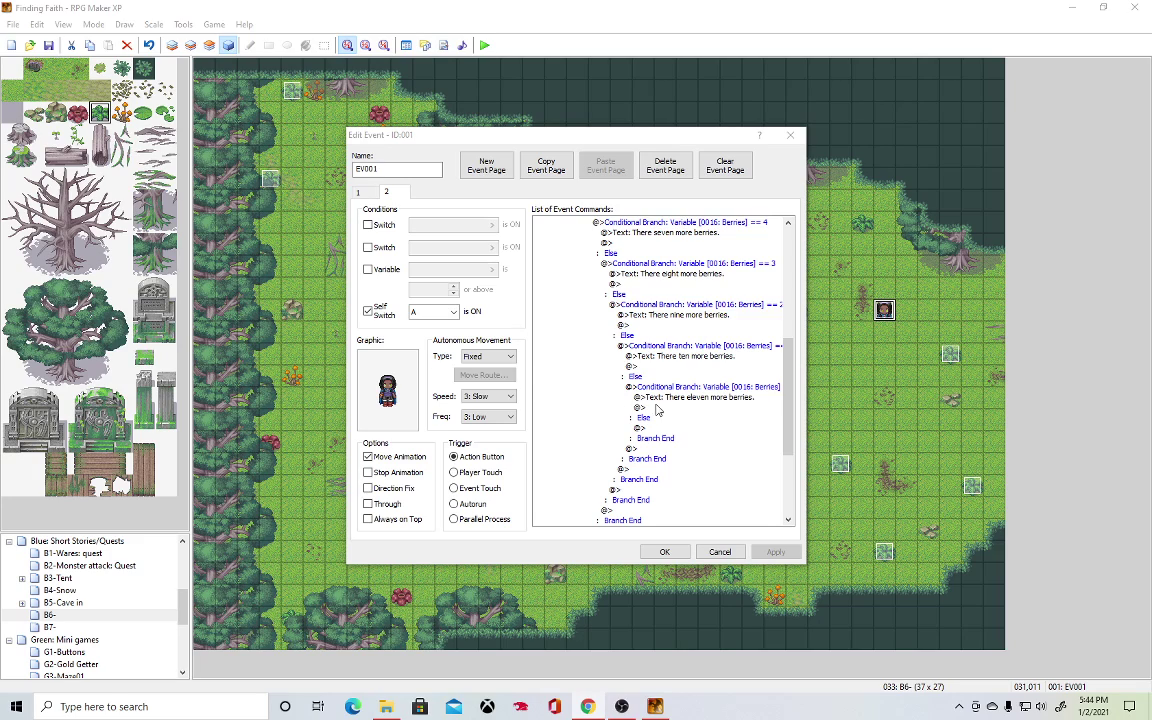
pyautogui.moveTo(789, 420); pyautogui.dragTo(795, 285)
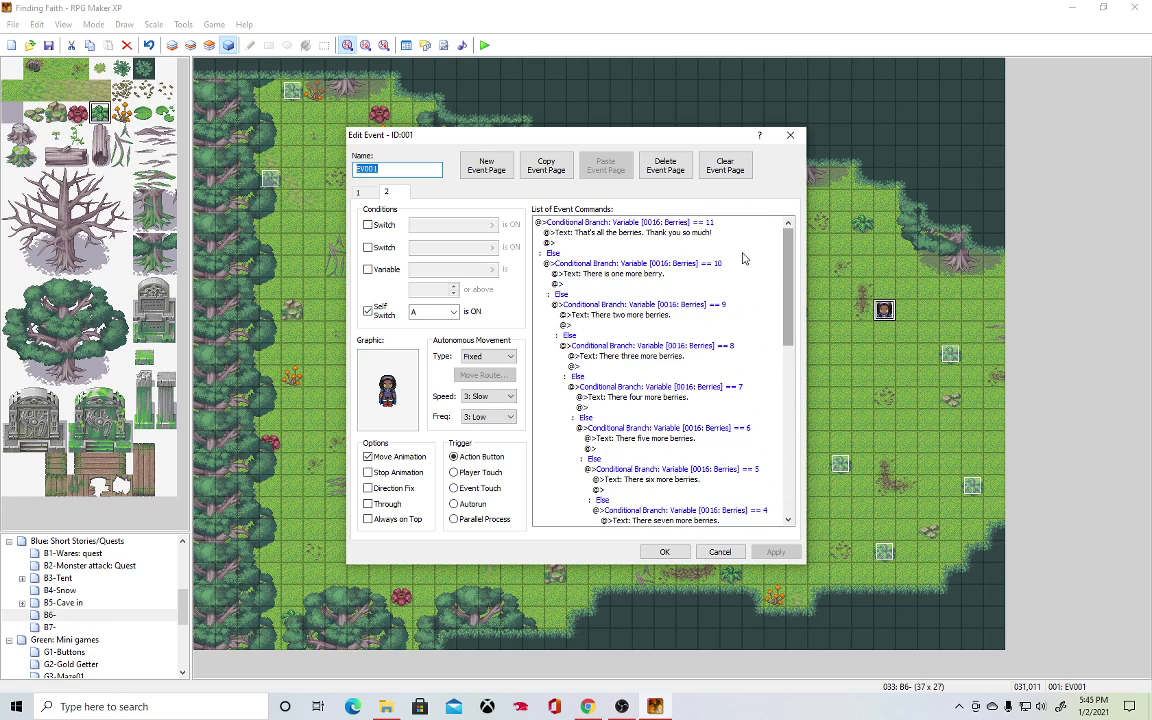
# After the thank-you message, add a Control Variables command that adds constant 1 to 0006: Crystals Finished.
pyautogui.doubleClick(653, 245)
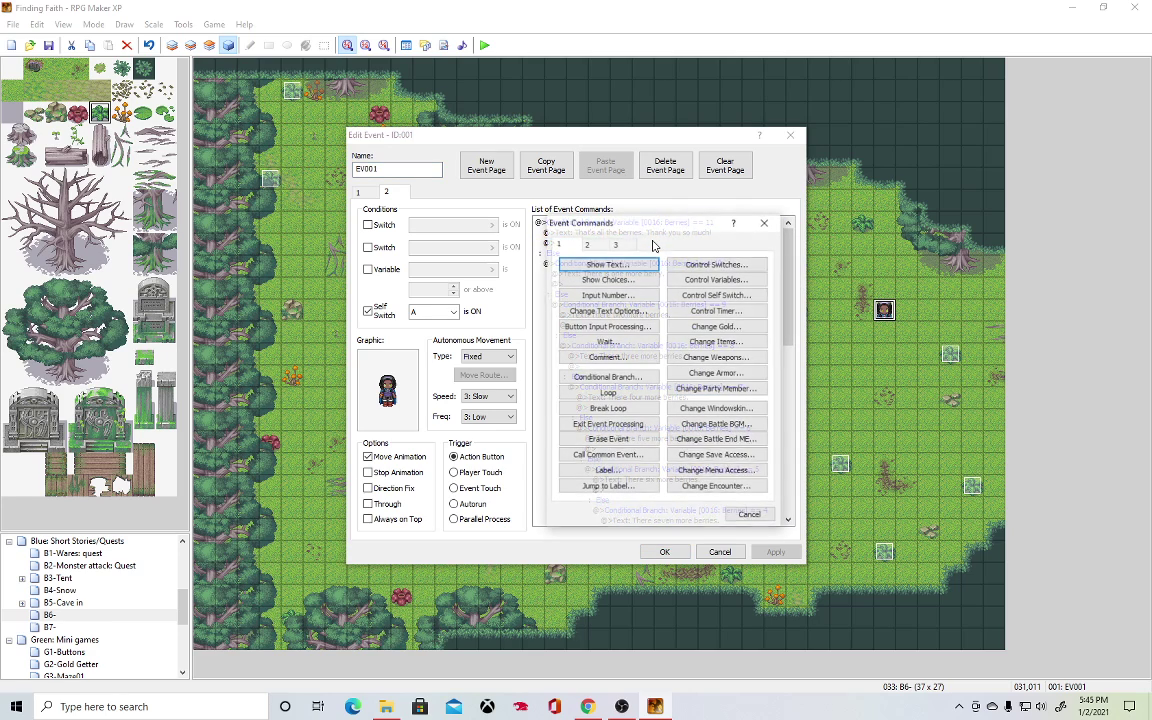
pyautogui.click(738, 280)
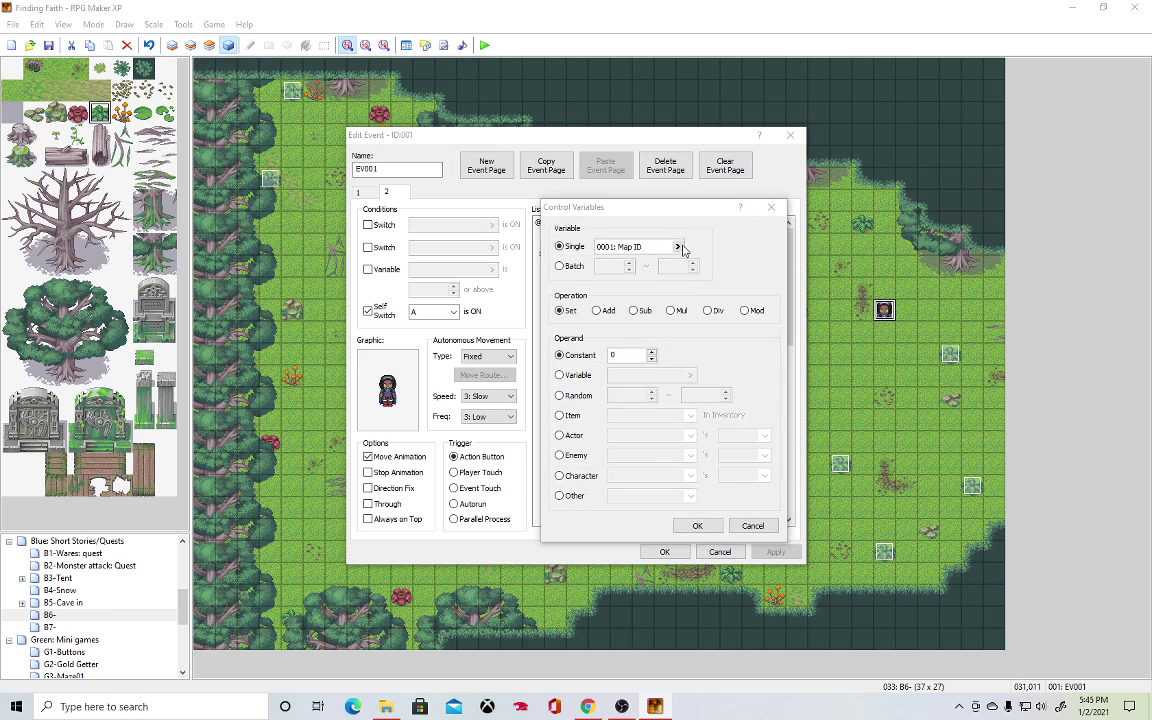
pyautogui.click(681, 248)
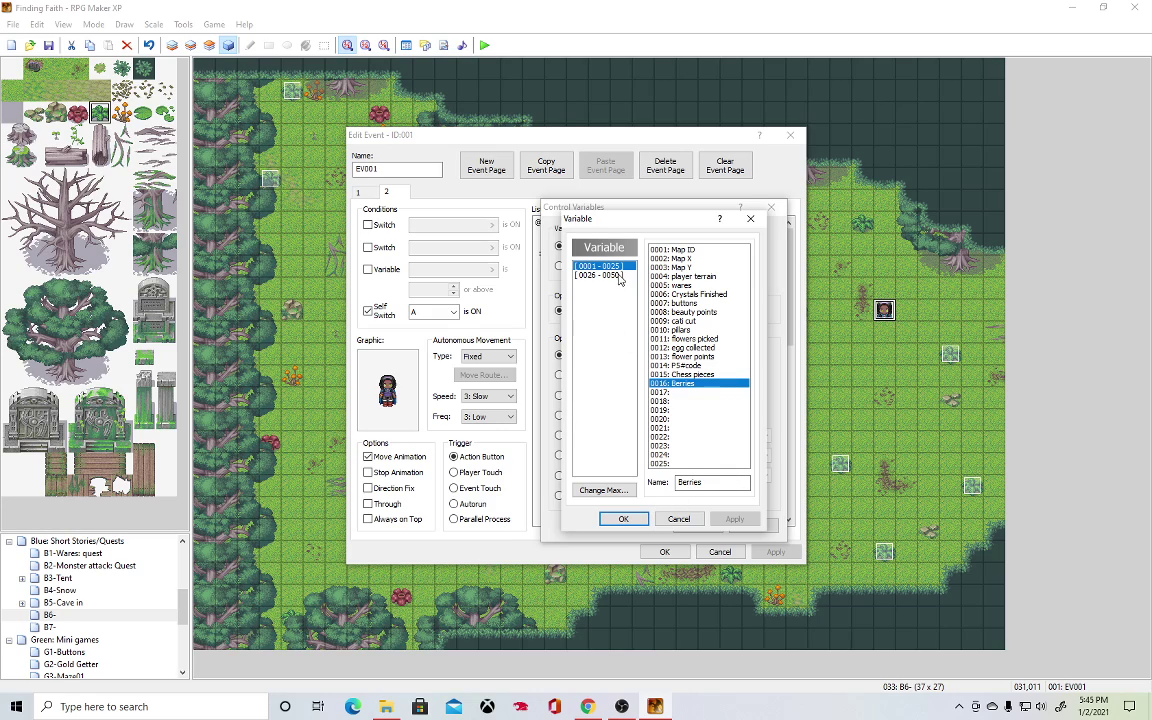
pyautogui.click(690, 294)
pyautogui.click(623, 518)
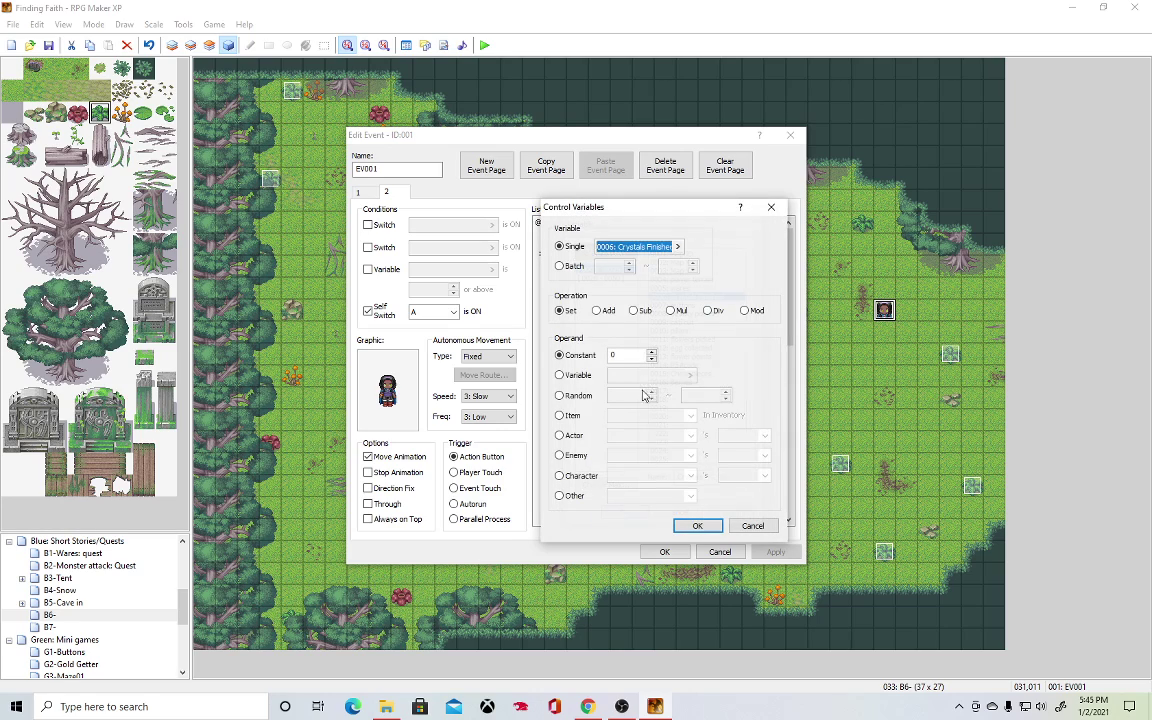
pyautogui.click(597, 311)
pyautogui.click(652, 352)
pyautogui.click(652, 352)
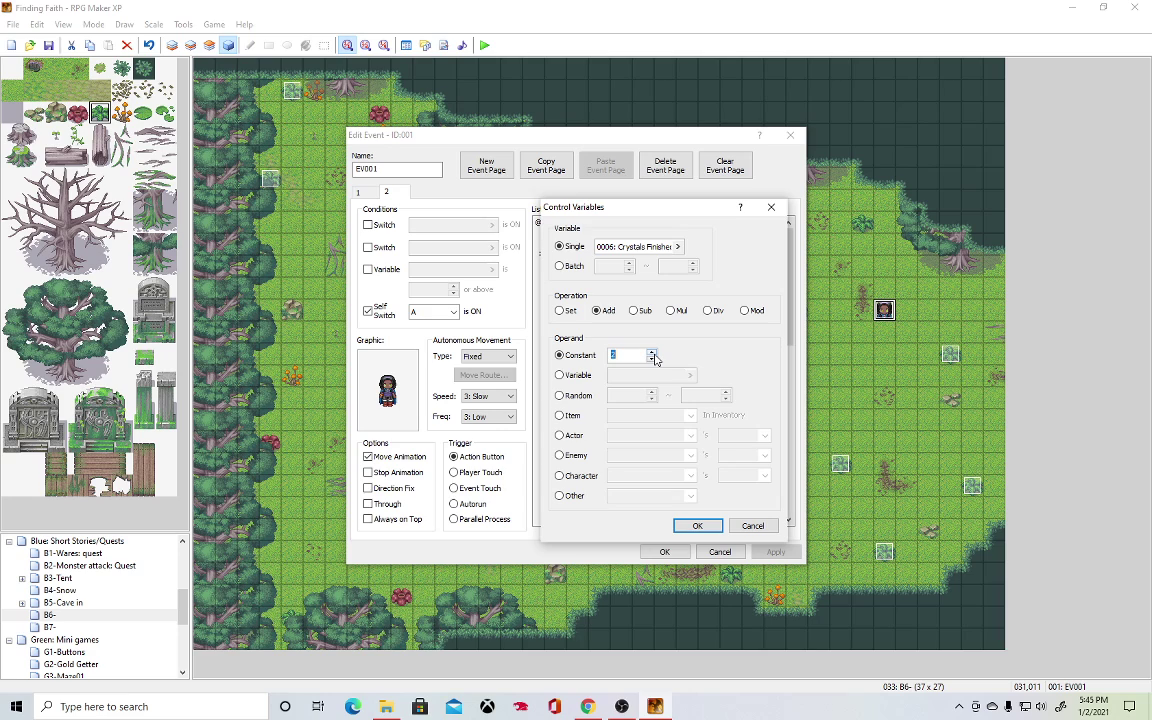
pyautogui.click(697, 525)
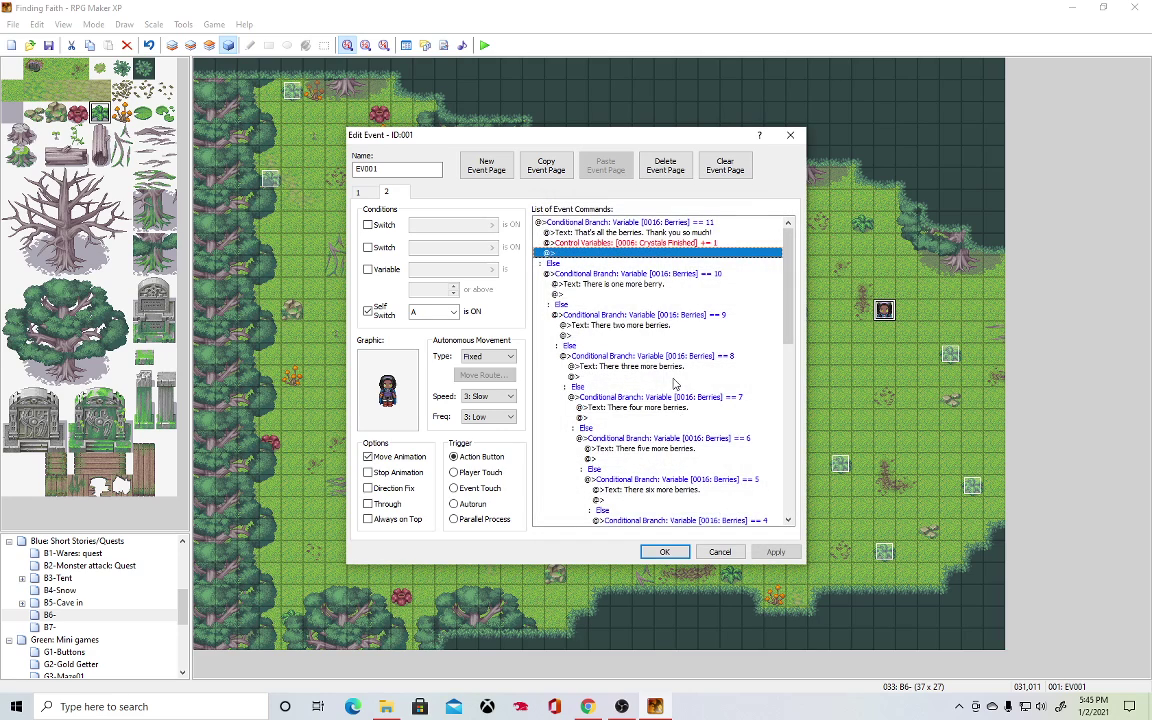
# Add a Transfer Player command to Hud4_Upstairs (021,039), then close the Edit Event window.
pyautogui.doubleClick(653, 257)
pyautogui.click(587, 244)
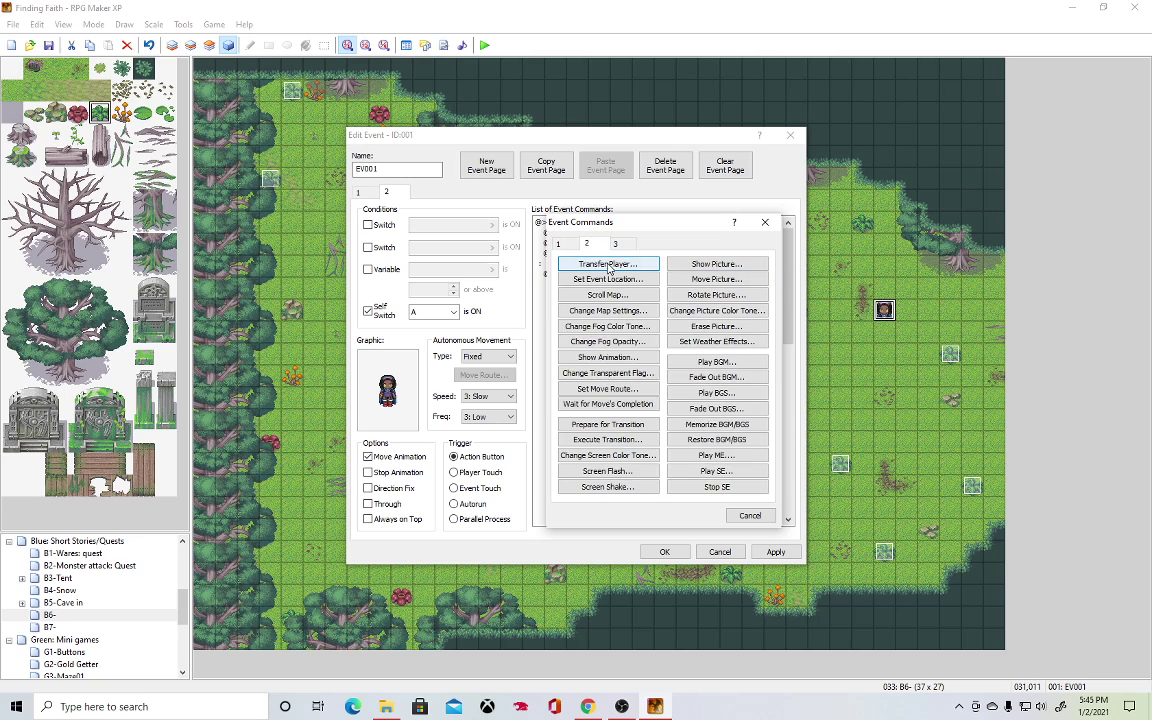
pyautogui.click(608, 265)
pyautogui.click(657, 294)
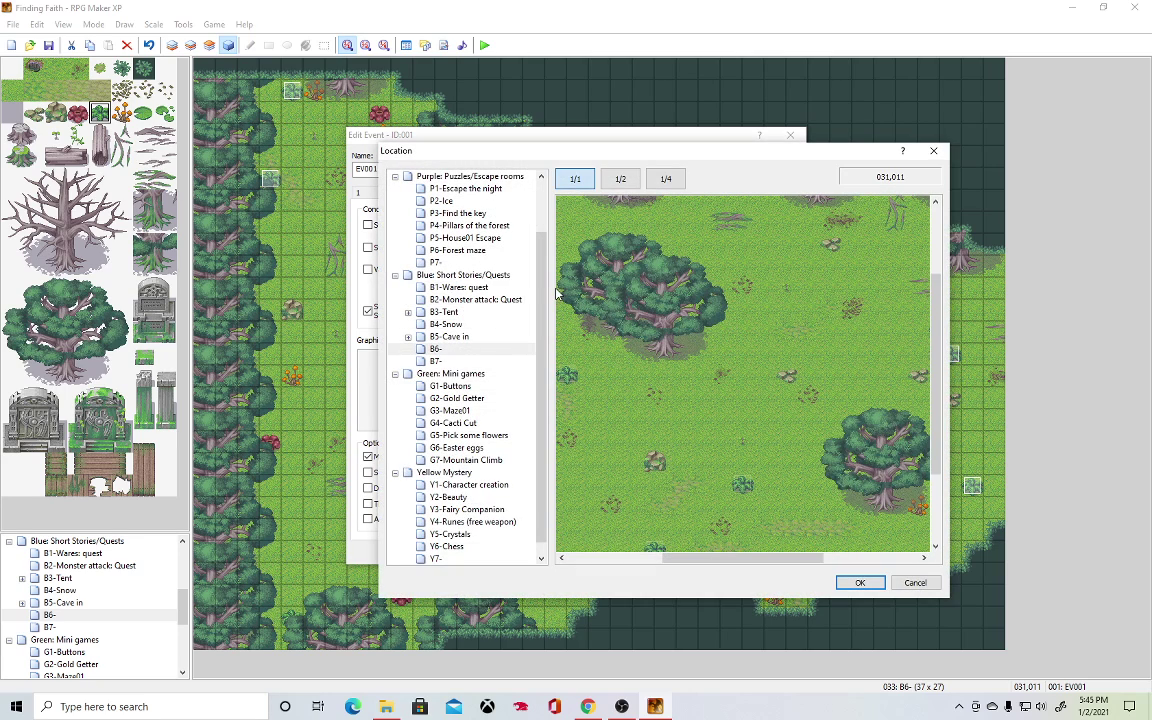
pyautogui.scroll(2, 470, 296)
pyautogui.click(445, 213)
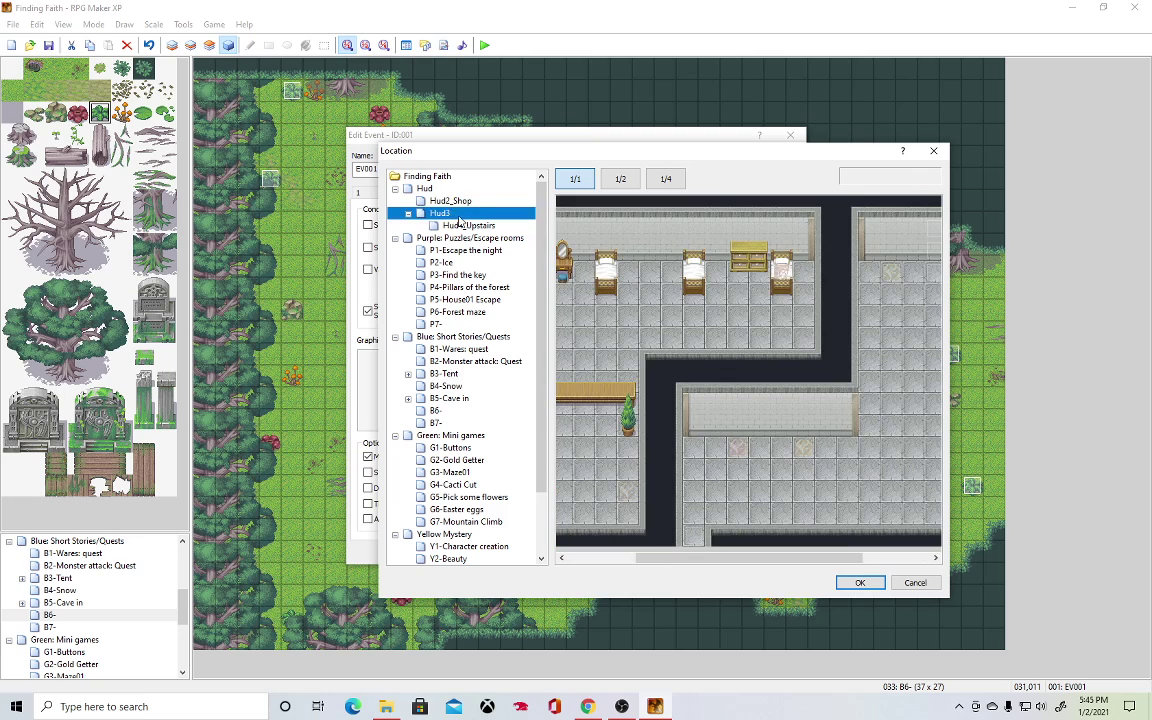
pyautogui.click(462, 224)
pyautogui.scroll(-3, 806, 470)
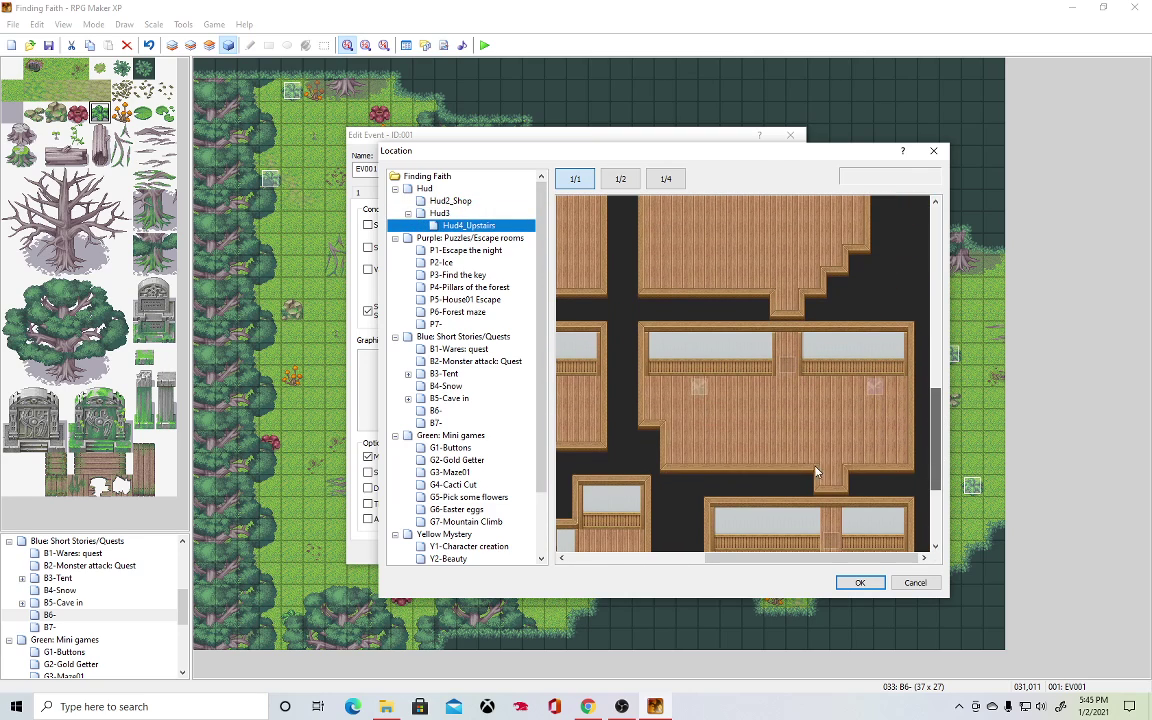
pyautogui.click(860, 582)
pyautogui.click(654, 452)
pyautogui.click(717, 553)
pyautogui.press('F12')
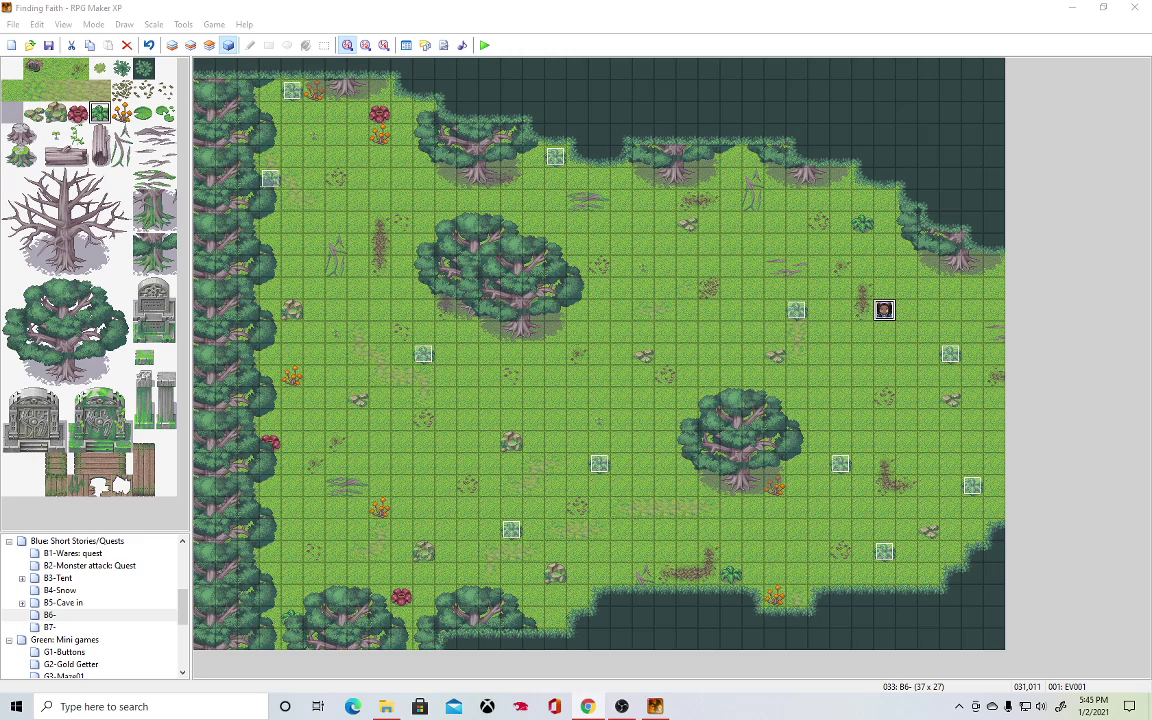
# Select a tile near the centre of map B6- to review the berry events and quest-giver NPC.
pyautogui.click(621, 355)
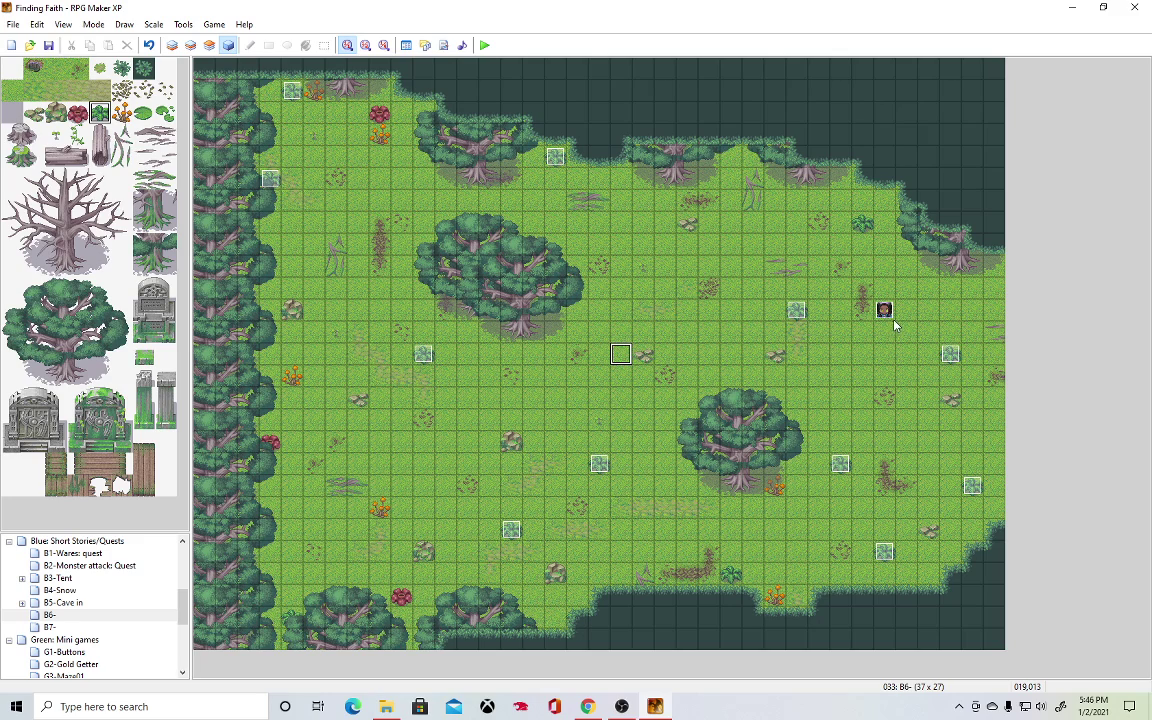
# Set the player's starting position below the NPC and start a new game in a playtest.
pyautogui.rightClick(841, 378)
pyautogui.click(908, 465)
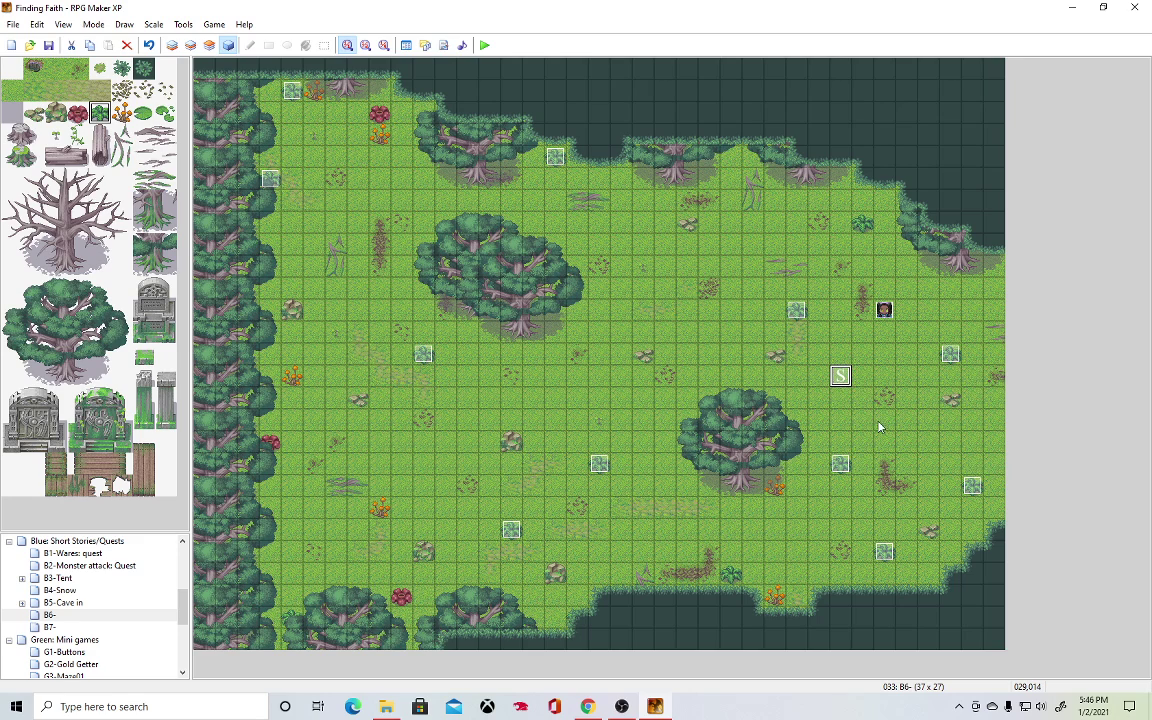
pyautogui.click(484, 45)
pyautogui.click(524, 380)
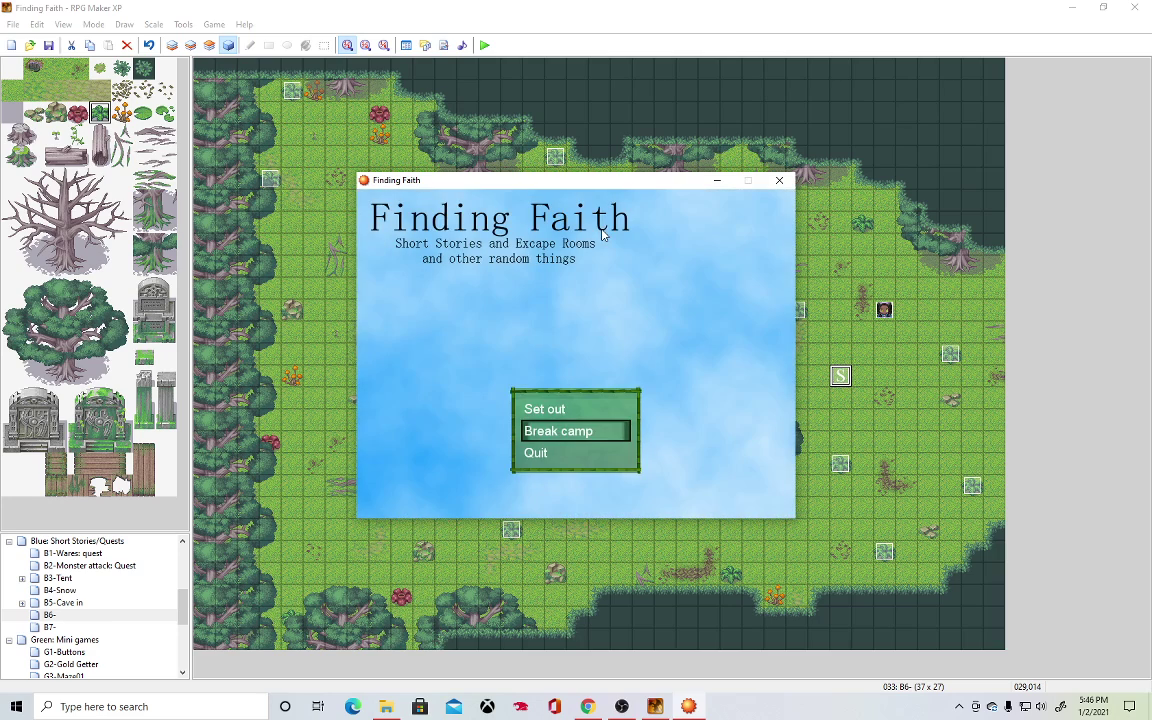
pyautogui.press('Return')
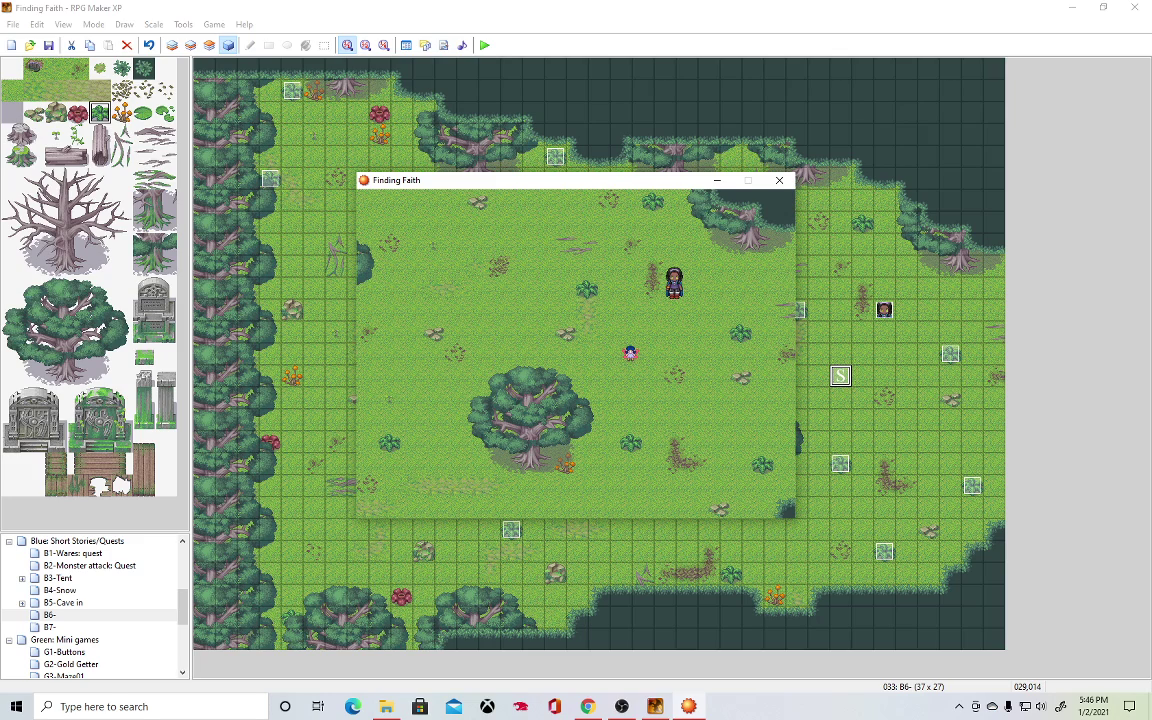
# Walk to the quest NPC, talk to them and accept the berry request.
pyautogui.press('Up')
pyautogui.press('Up')
pyautogui.press('Right')
pyautogui.press('Right')
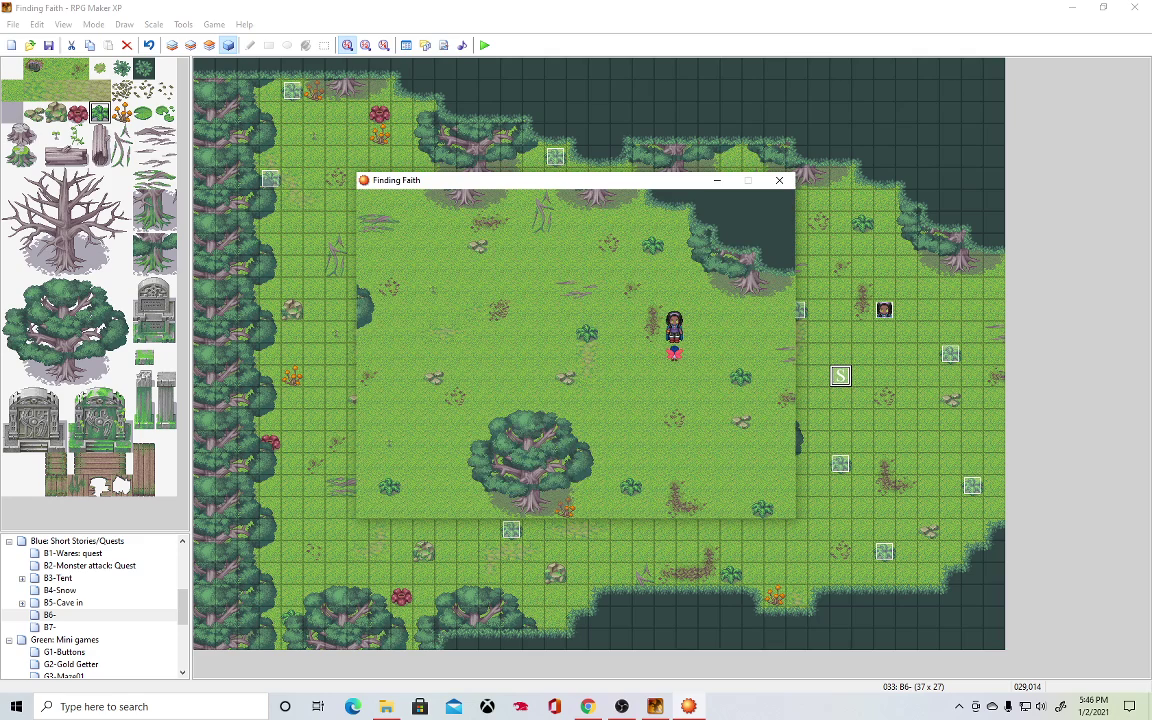
pyautogui.press('Return')
pyautogui.press('Return')
pyautogui.press('Return')
pyautogui.press('Return')
pyautogui.press('Left')
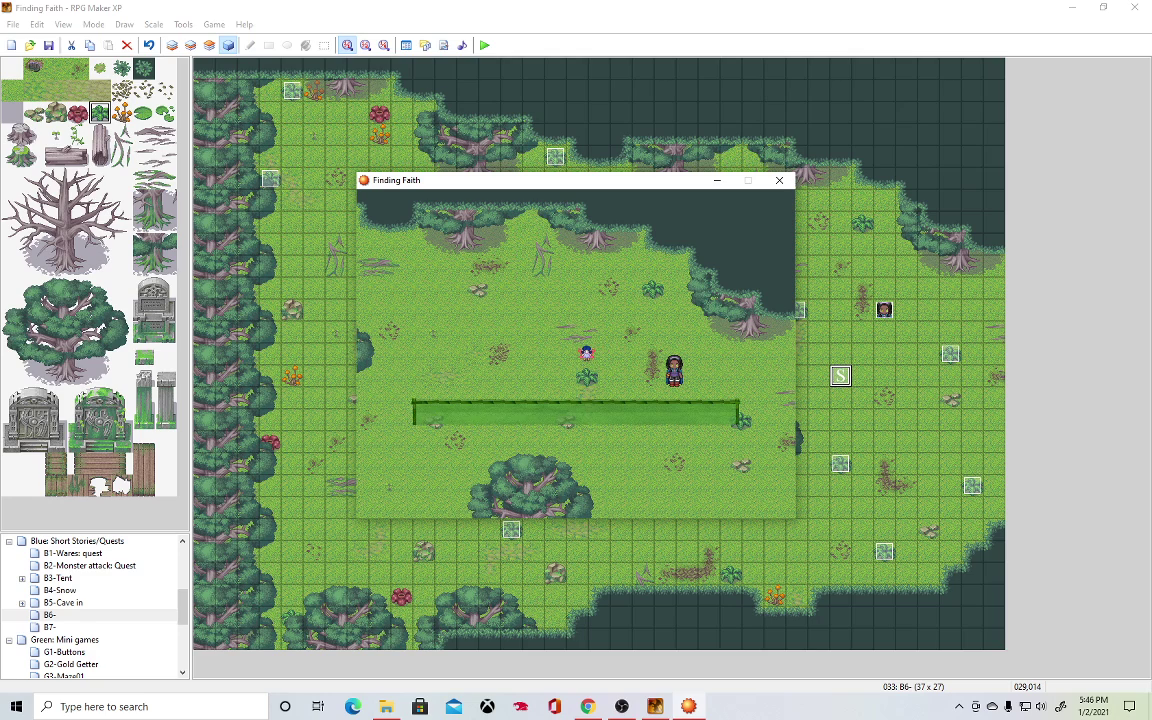
# Walk up to the cliff and pick up the berry by the cliff edge.
pyautogui.press('Right')
pyautogui.press('Up')
pyautogui.press('Right')
pyautogui.press('Left')
pyautogui.press('Down')
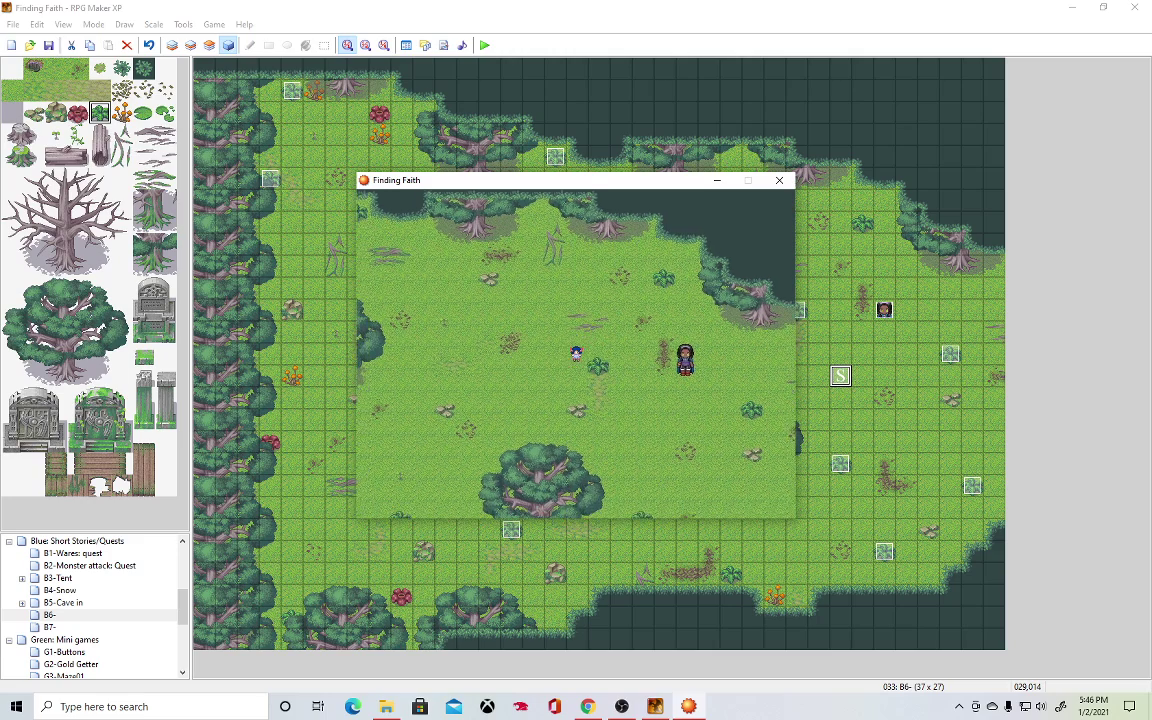
pyautogui.press('Left')
pyautogui.press('Up')
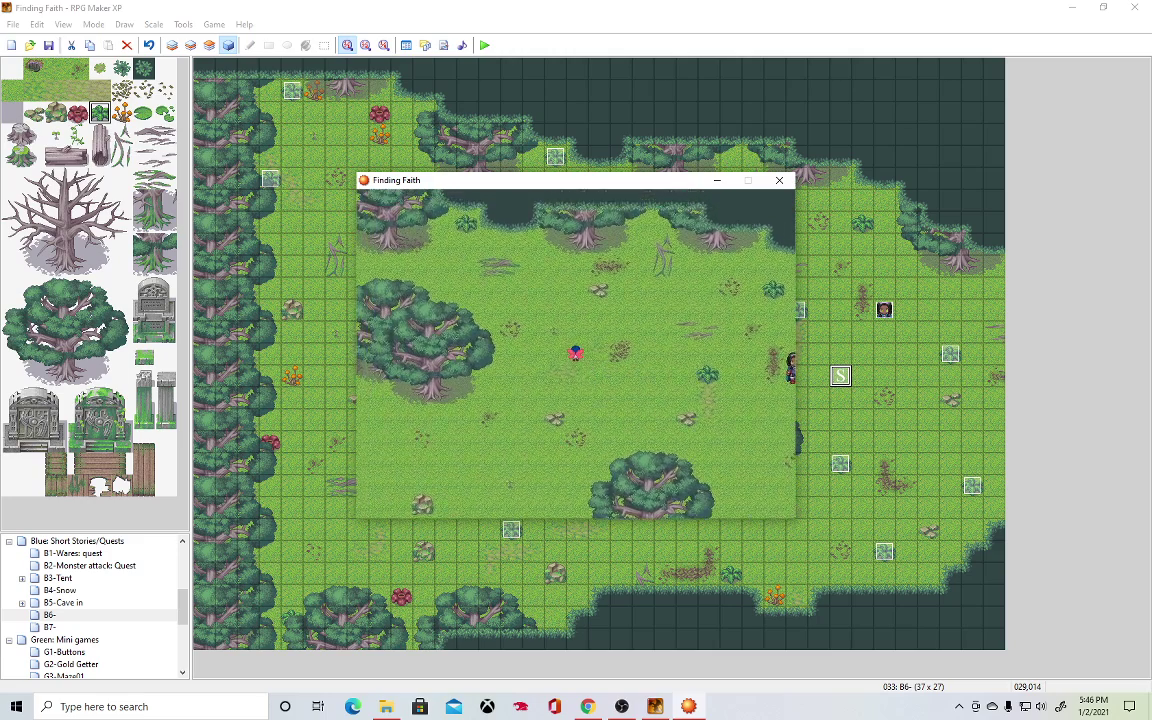
pyautogui.press('Left')
pyautogui.press('Up')
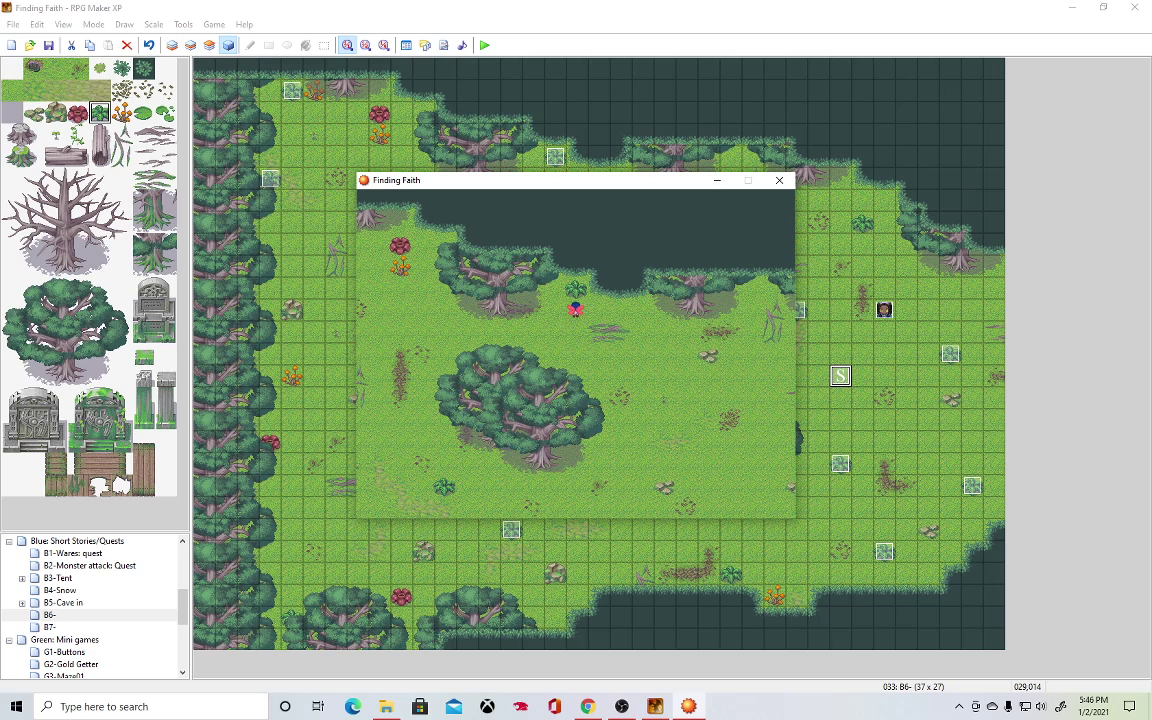
pyautogui.press('Return')
pyautogui.press('Return')
pyautogui.press('Down')
pyautogui.press('Left')
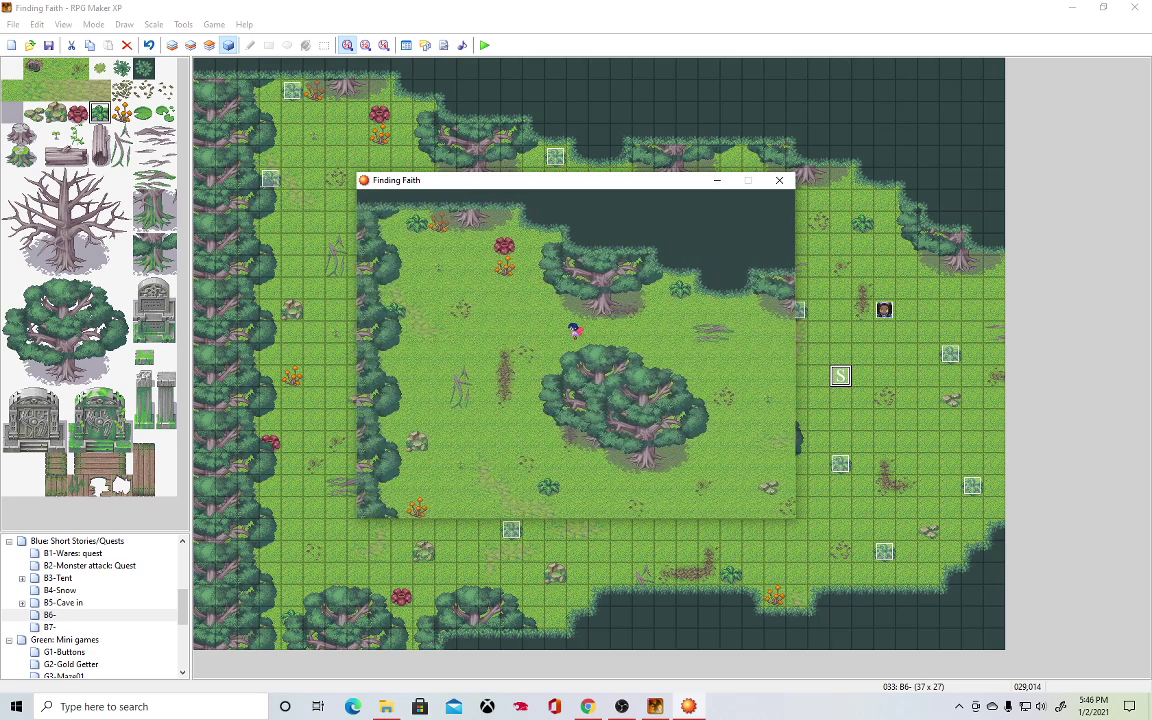
# Walk down the west side to the map's bottom, collecting the berry there.
pyautogui.press('Left')
pyautogui.press('Up')
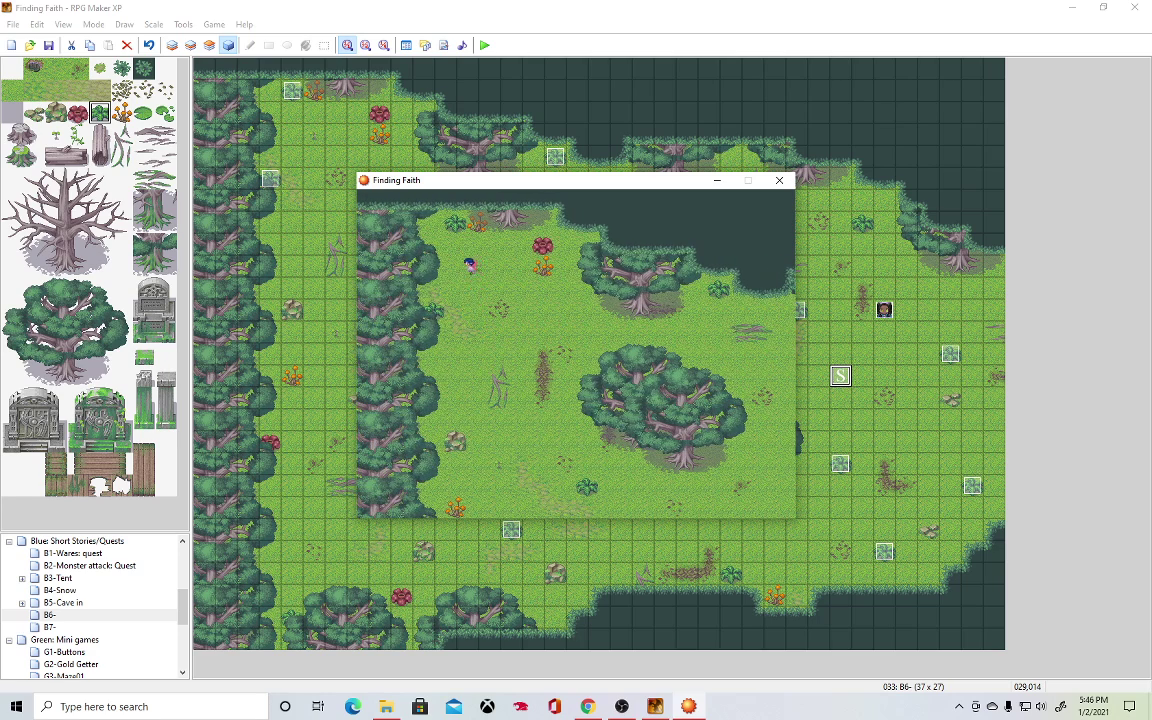
pyautogui.press('Down')
pyautogui.press('Down')
pyautogui.press('Down')
pyautogui.press('Right')
pyautogui.press('Right')
pyautogui.press('Right')
pyautogui.press('Right')
pyautogui.press('Down')
pyautogui.press('Down')
pyautogui.press('Down')
pyautogui.press('Down')
pyautogui.press('Down')
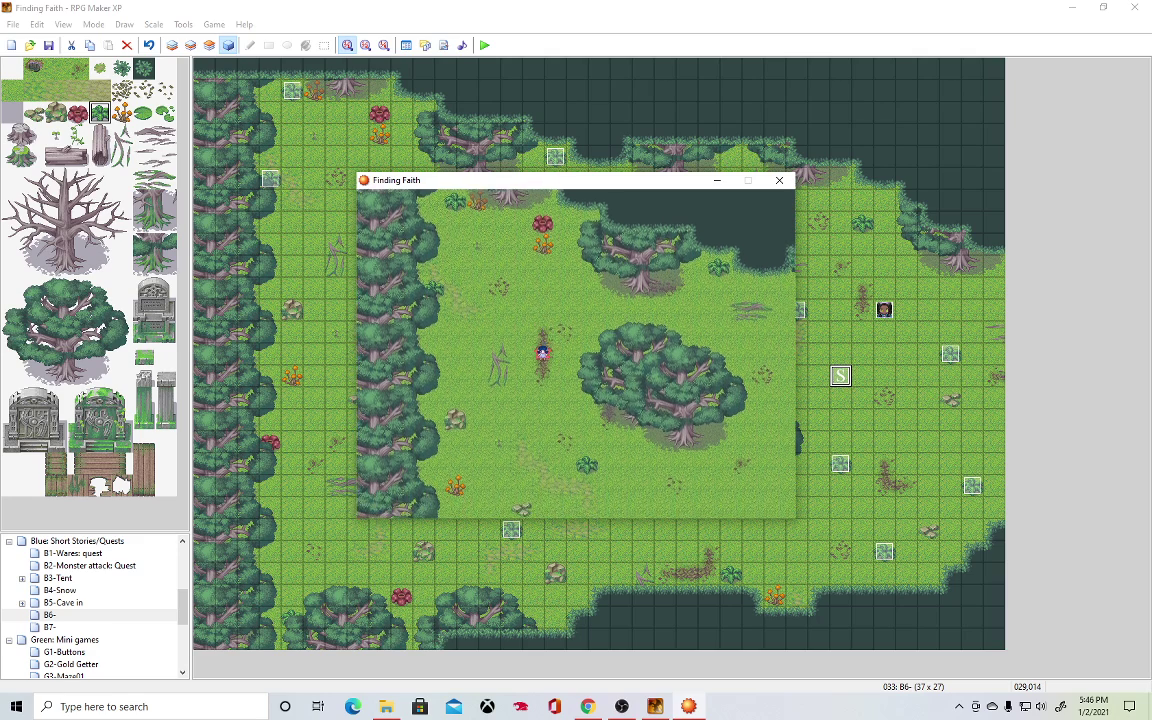
pyautogui.press('Down')
pyautogui.press('Down')
pyautogui.press('Down')
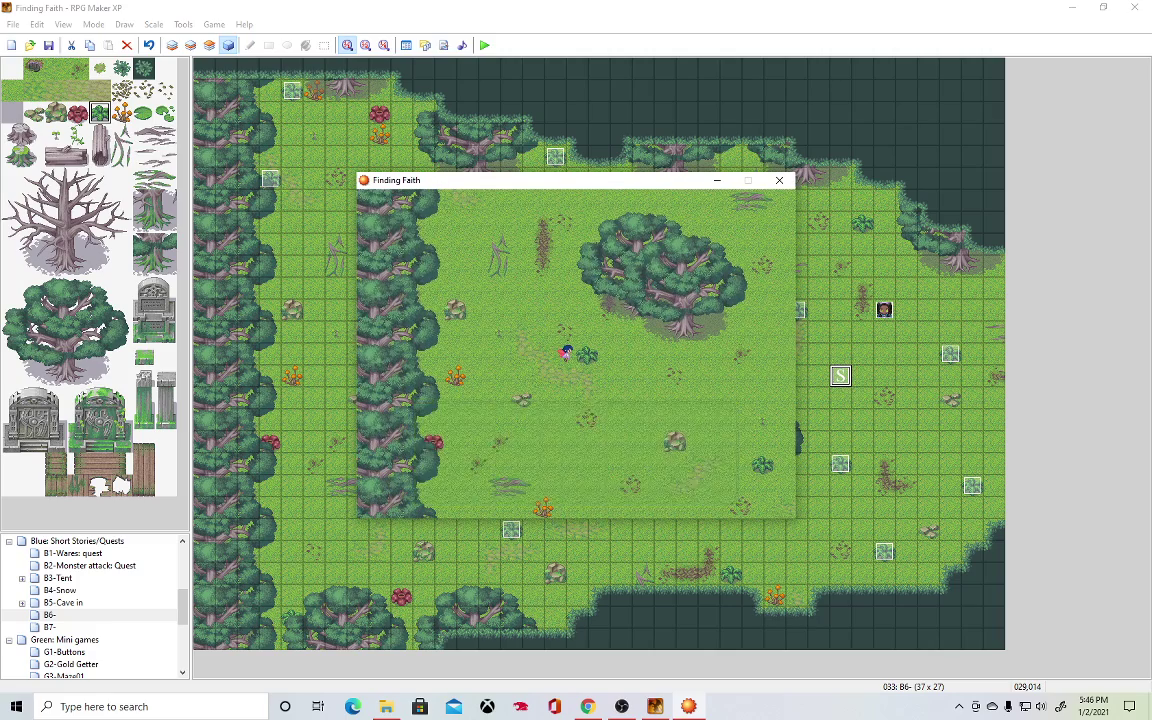
pyautogui.press('Down')
pyautogui.press('Down')
pyautogui.press('Down')
pyautogui.press('Down')
pyautogui.press('Down')
pyautogui.press('Down')
pyautogui.press('Down')
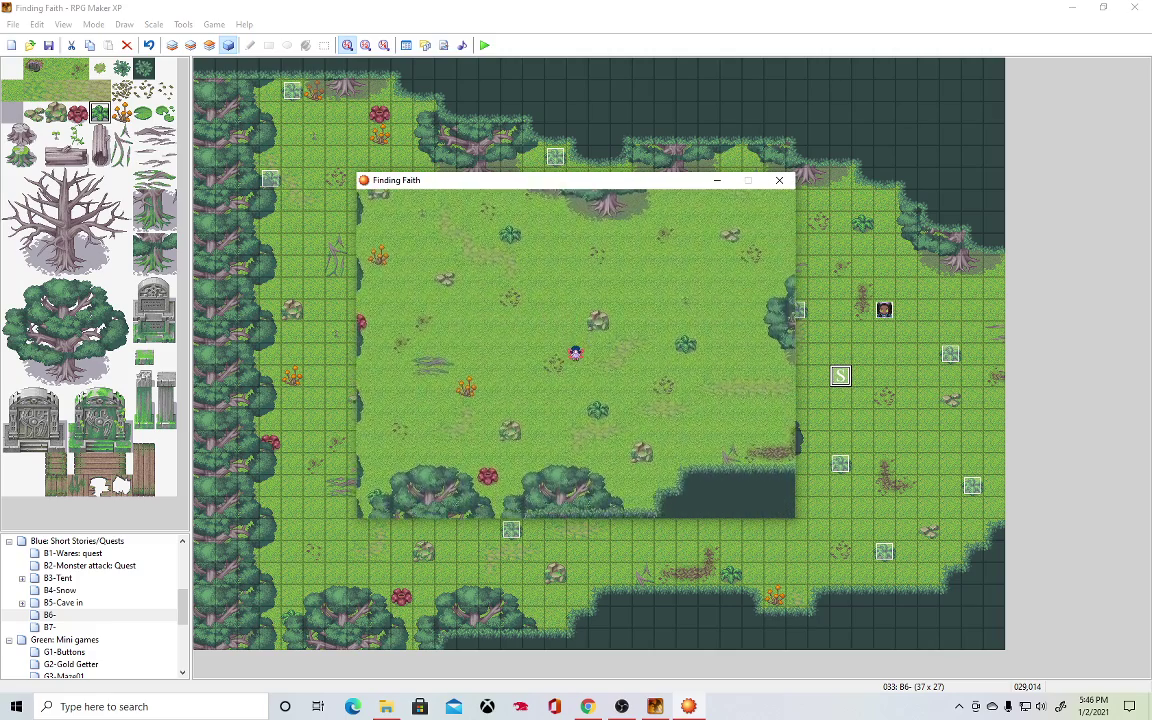
pyautogui.press('Down')
pyautogui.press('Right')
pyautogui.press('Return')
pyautogui.press('Right')
pyautogui.press('Right')
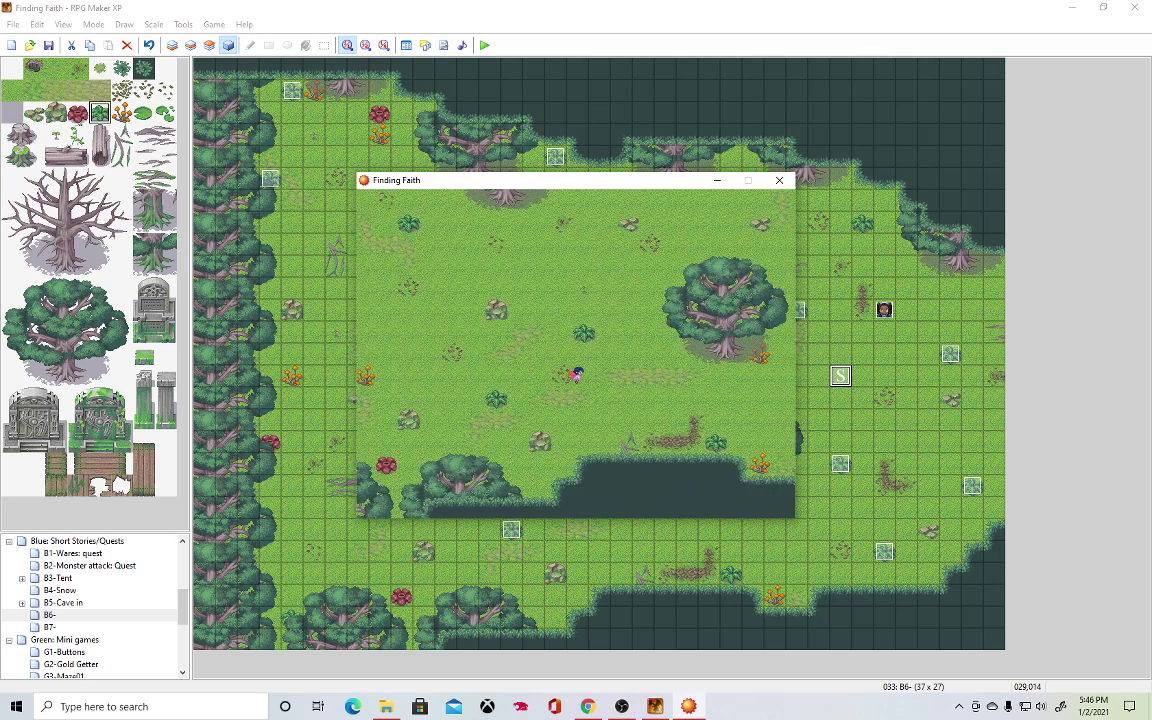
# Collect the remaining berries on the right, hand them in, open the game menu and close the playtest.
pyautogui.press('Down')
pyautogui.press('Down')
pyautogui.press('Right')
pyautogui.press('Right')
pyautogui.press('Right')
pyautogui.press('Right')
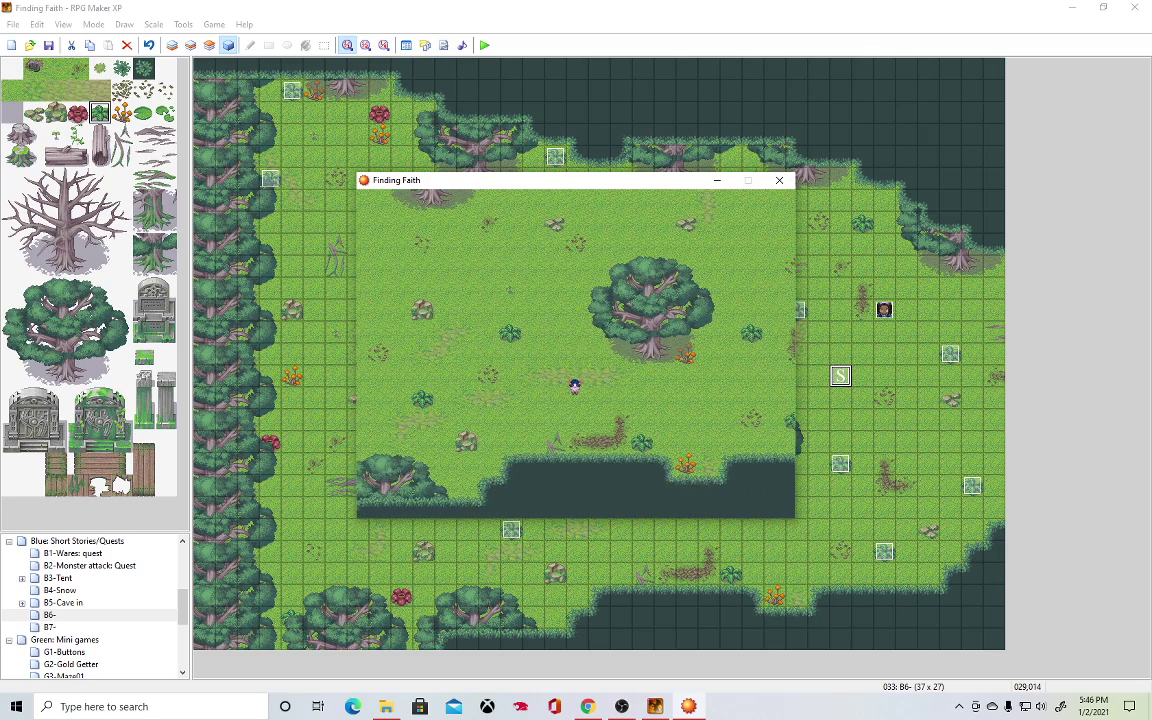
pyautogui.press('Right')
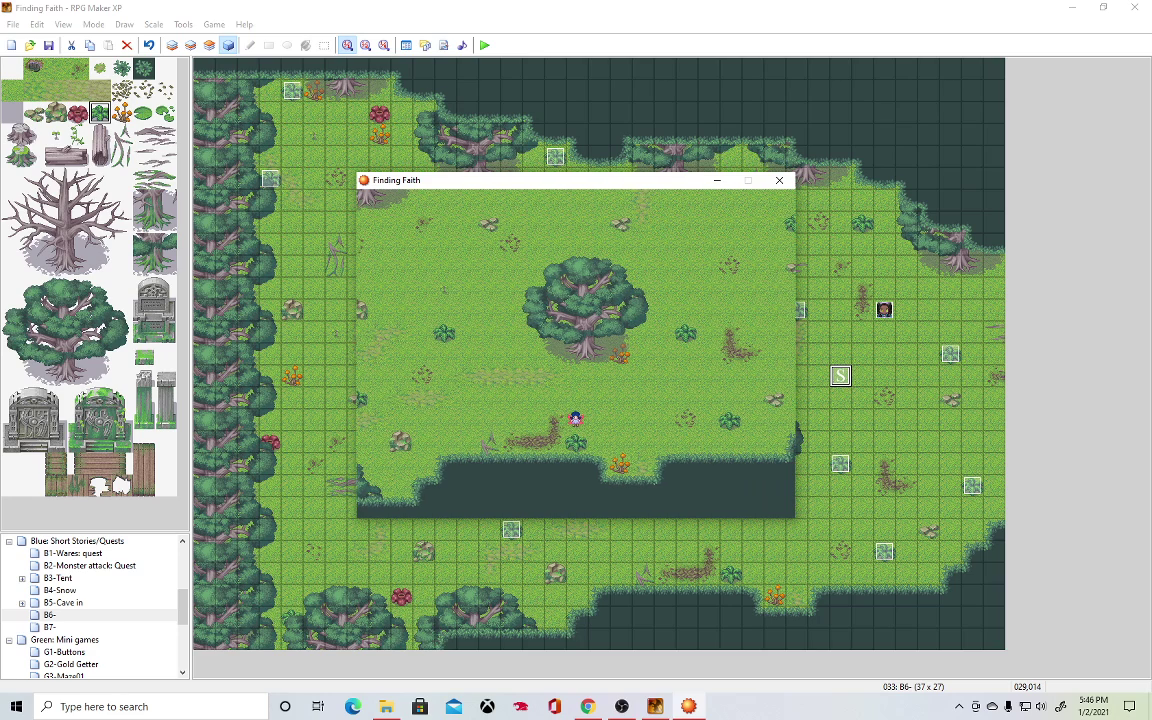
pyautogui.press('Right')
pyautogui.press('Right')
pyautogui.press('Right')
pyautogui.press('Right')
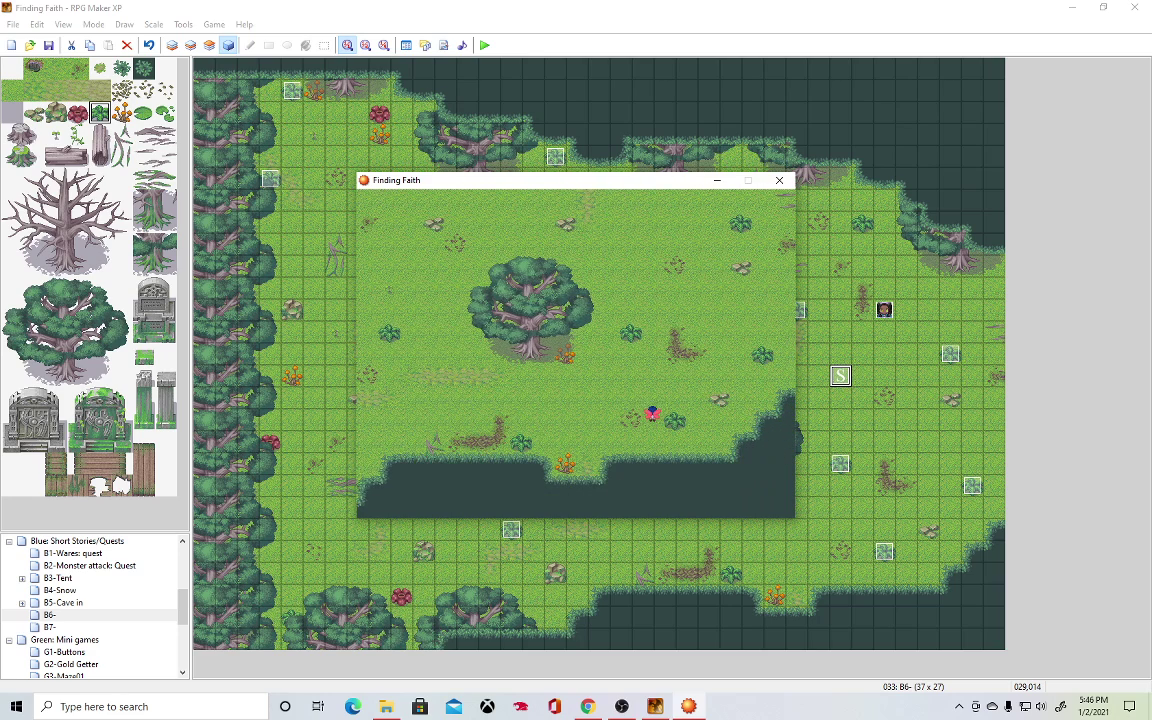
pyautogui.press('Up')
pyautogui.press('Right')
pyautogui.press('Right')
pyautogui.press('Right')
pyautogui.press('Return')
pyautogui.press('Return')
pyautogui.press('Up')
pyautogui.press('Return')
pyautogui.press('Return')
pyautogui.press('Up')
pyautogui.press('Return')
pyautogui.press('Return')
pyautogui.press('Escape')
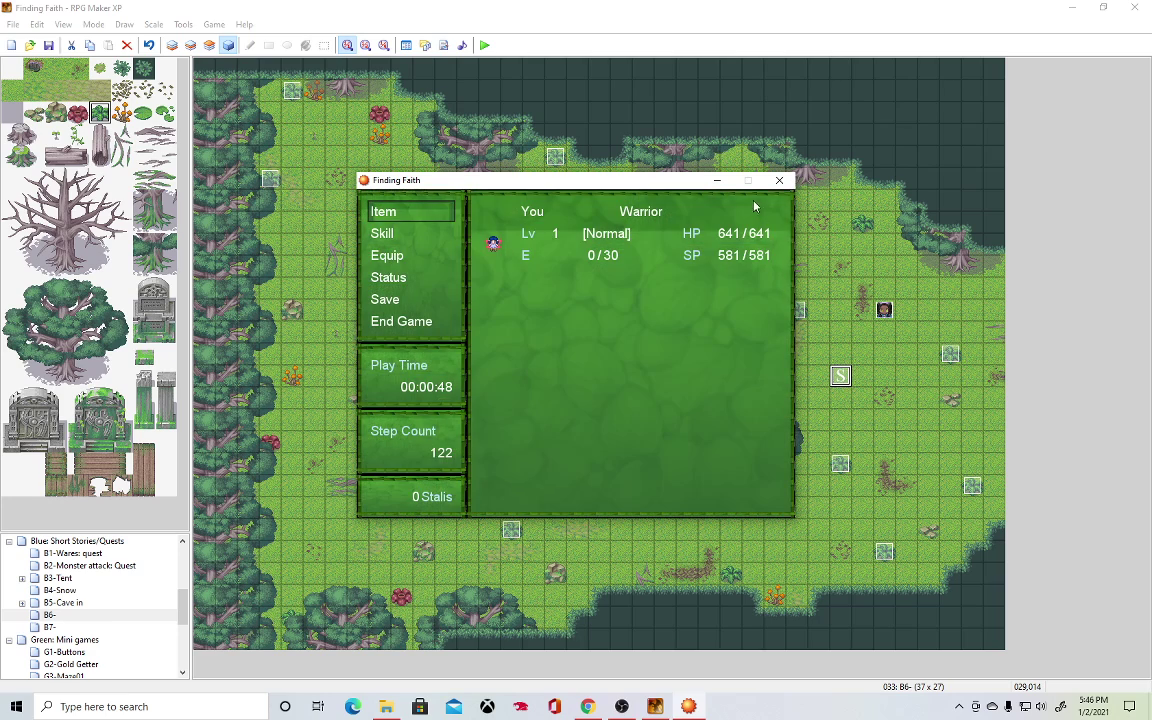
pyautogui.click(781, 180)
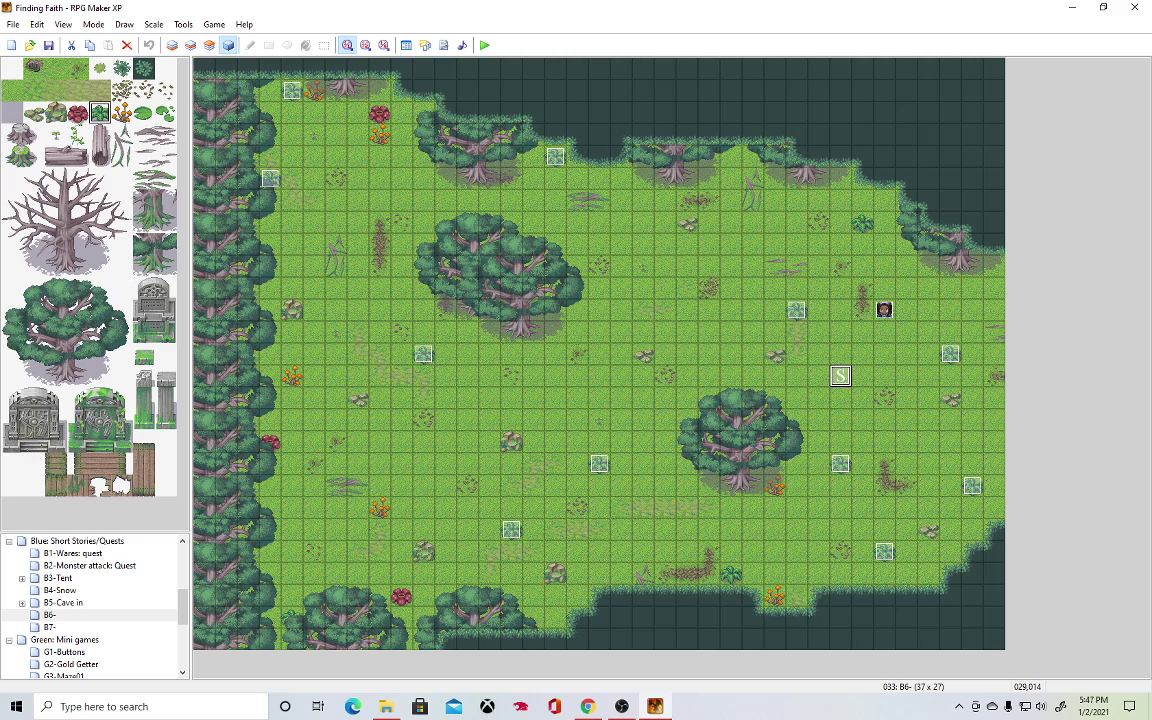
# Paste copies of berry event EV002 onto the bush at 030,007 and a bush near the bottom edge.
pyautogui.click(587, 706)
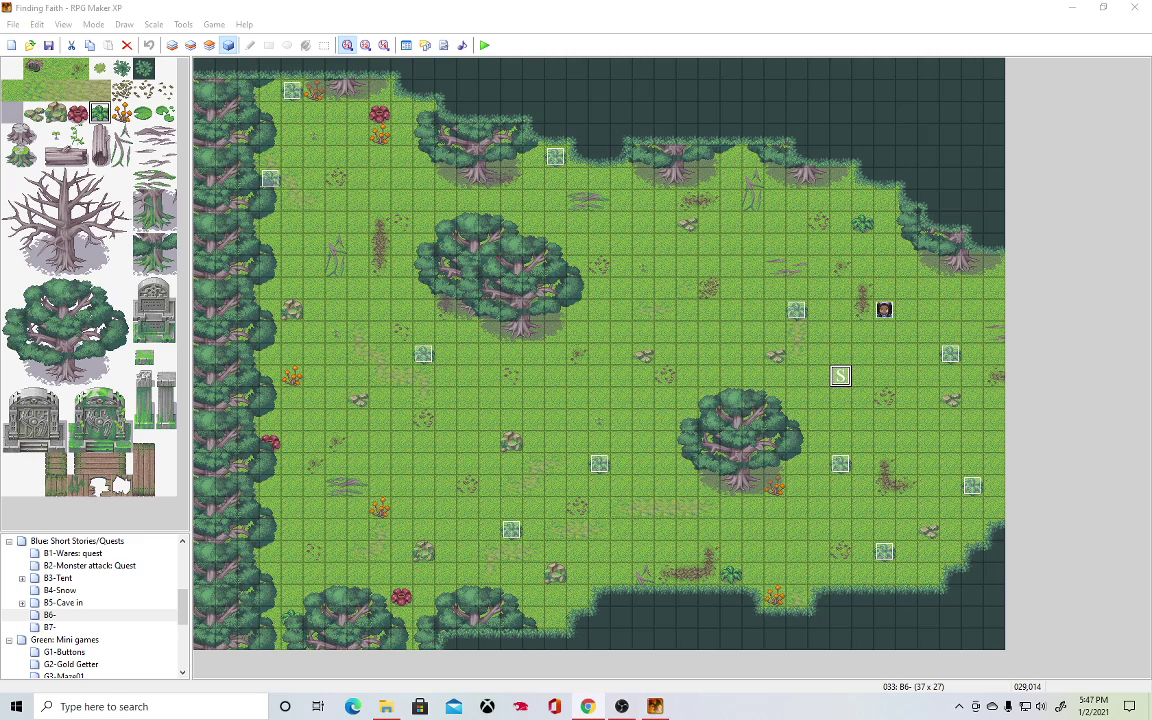
pyautogui.click(620, 375)
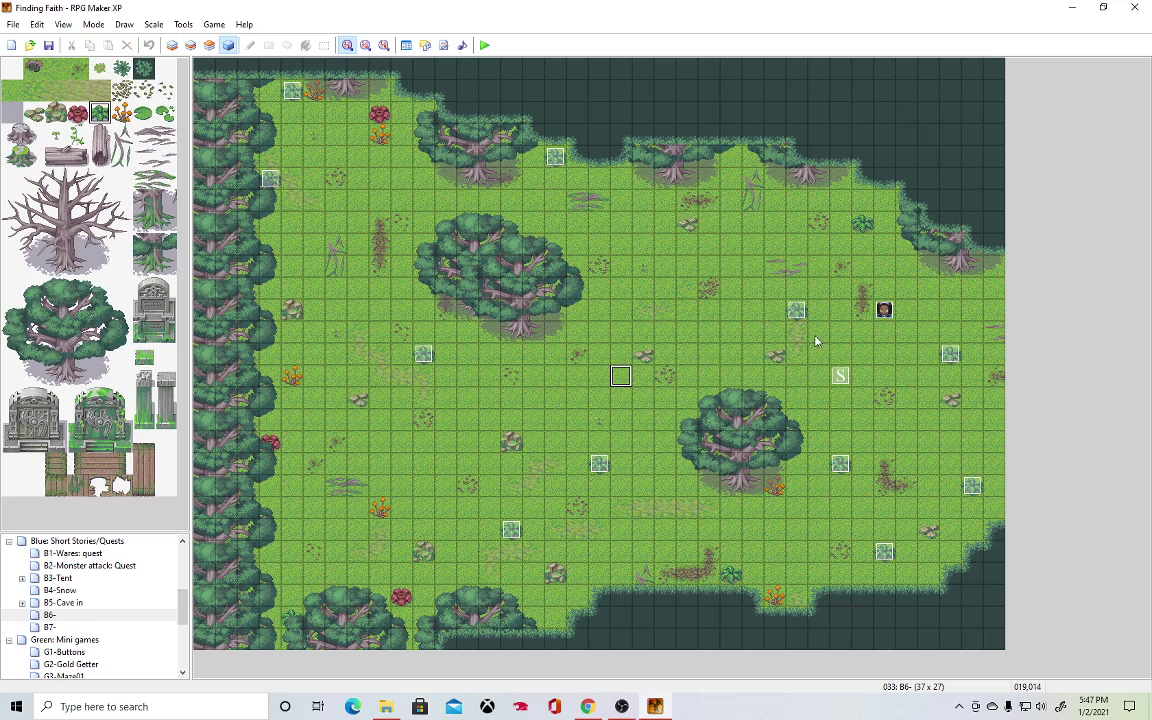
pyautogui.click(797, 311)
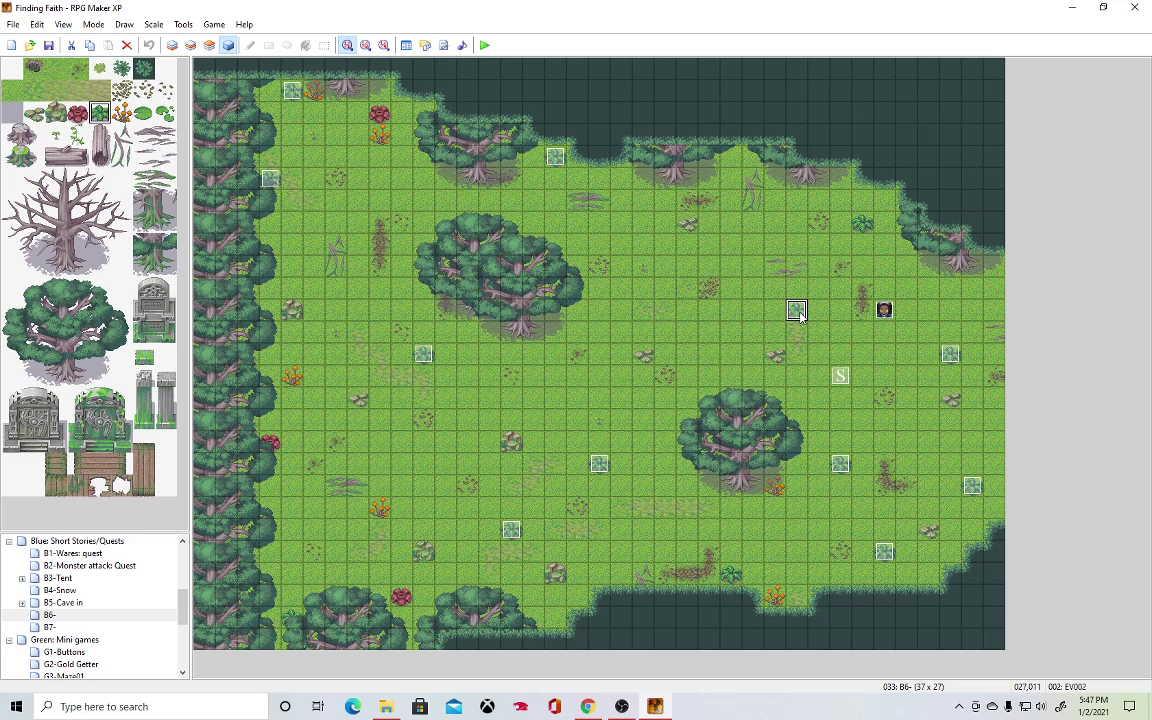
pyautogui.click(862, 224)
pyautogui.hotkey('ctrl', 'v')
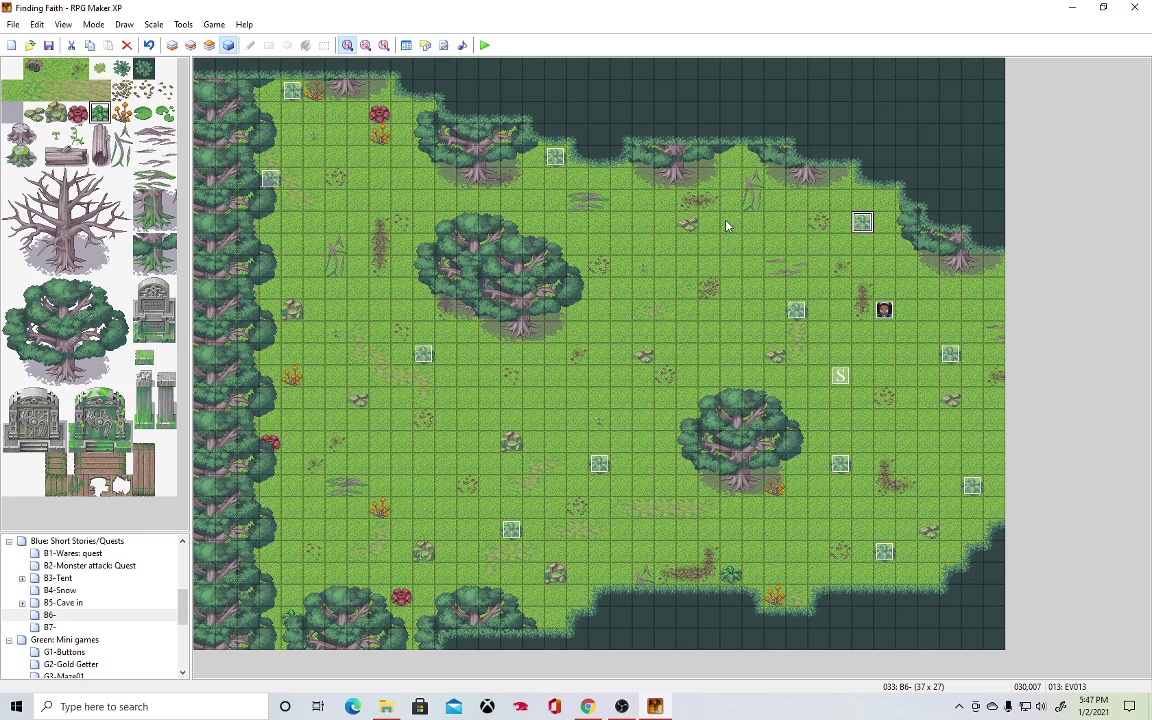
pyautogui.click(731, 573)
pyautogui.hotkey('ctrl', 'v')
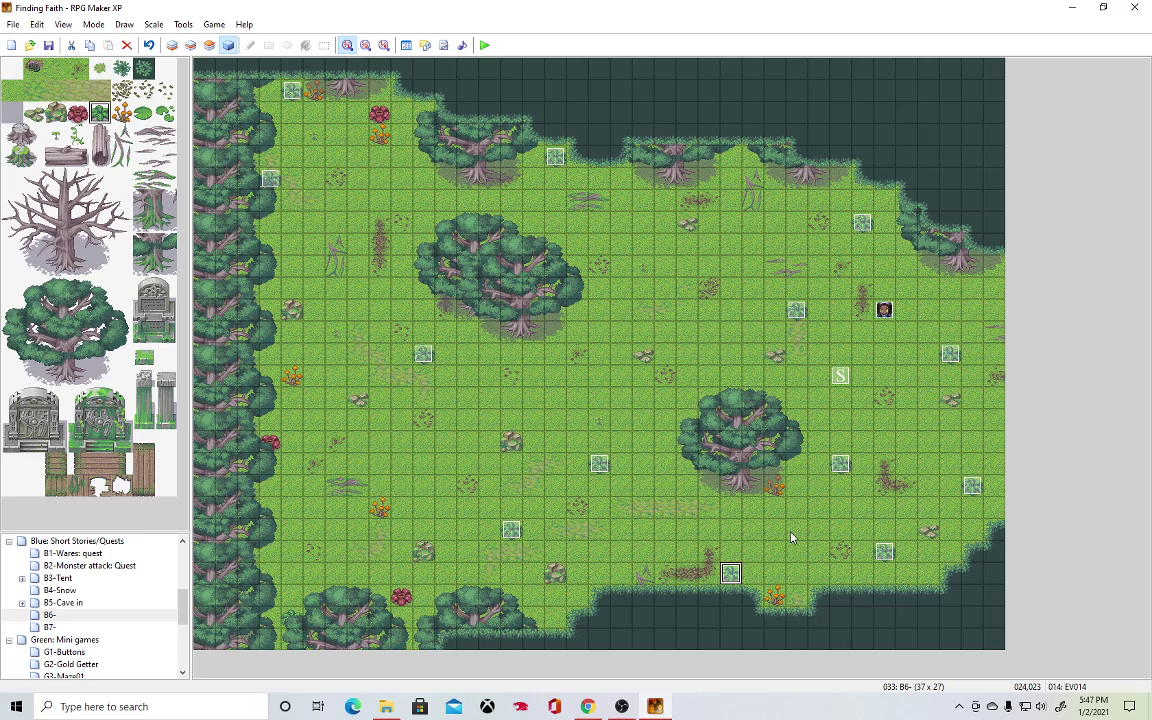
# Review berry events and the empty tiles at 021,015 and 023,012, toggling between tile and event layers.
pyautogui.click(271, 180)
pyautogui.click(840, 465)
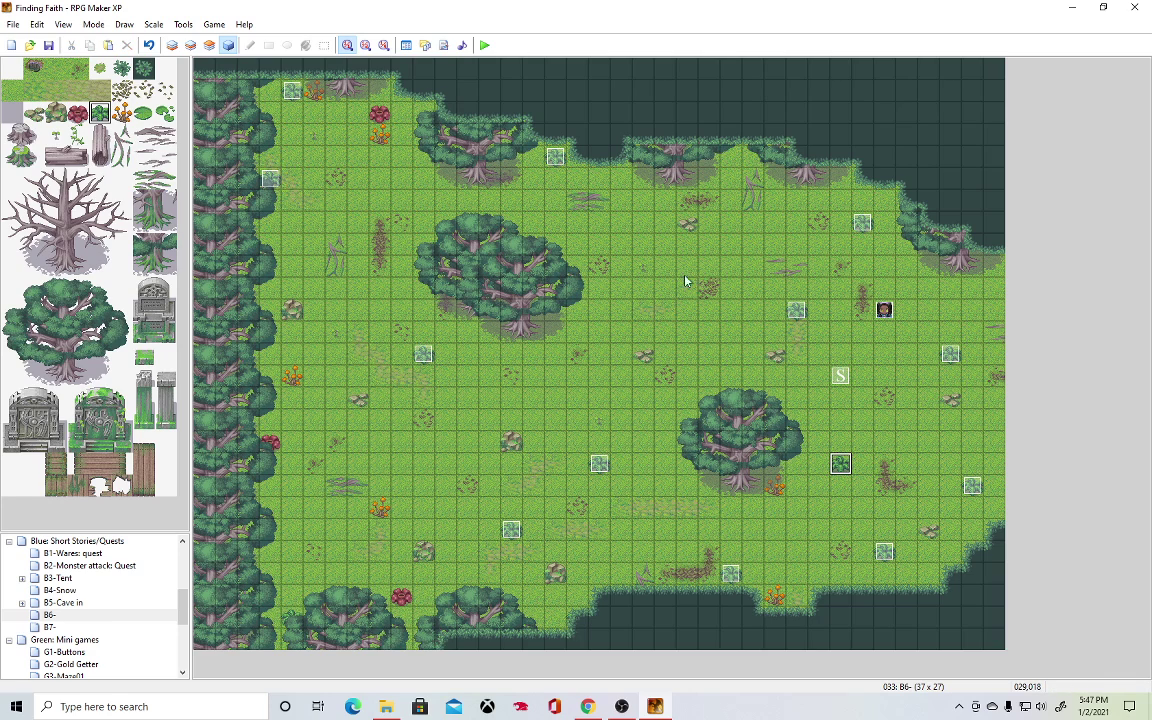
pyautogui.click(210, 47)
pyautogui.click(191, 45)
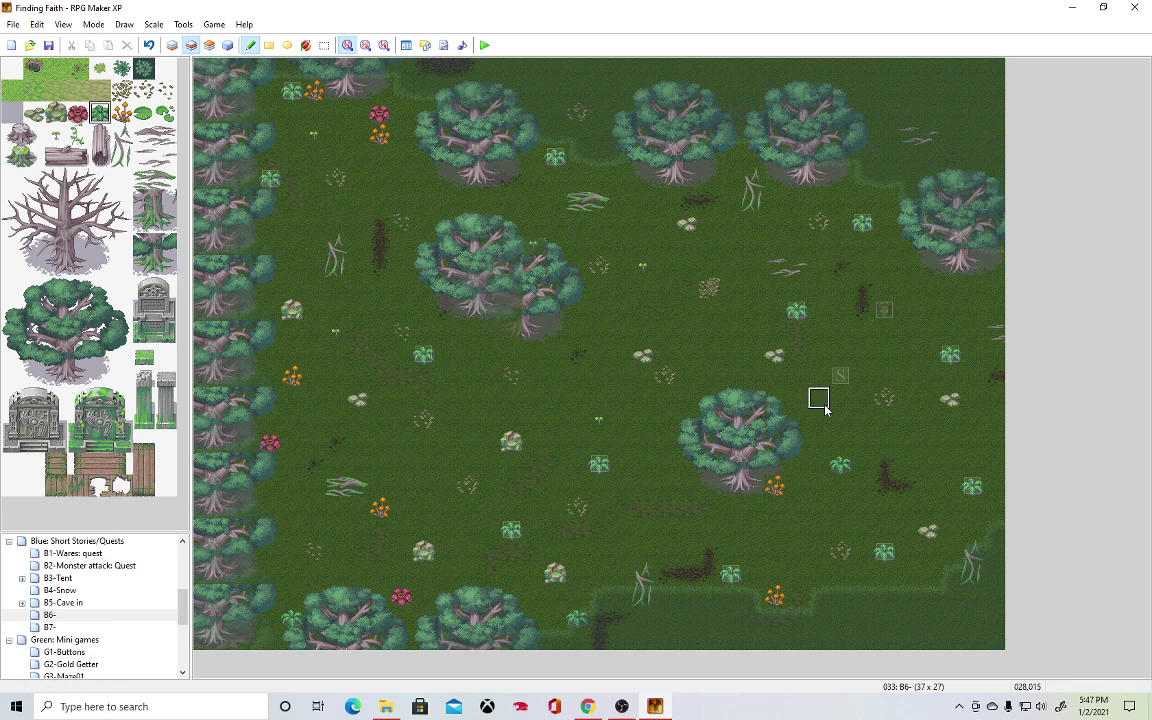
pyautogui.rightClick(840, 466)
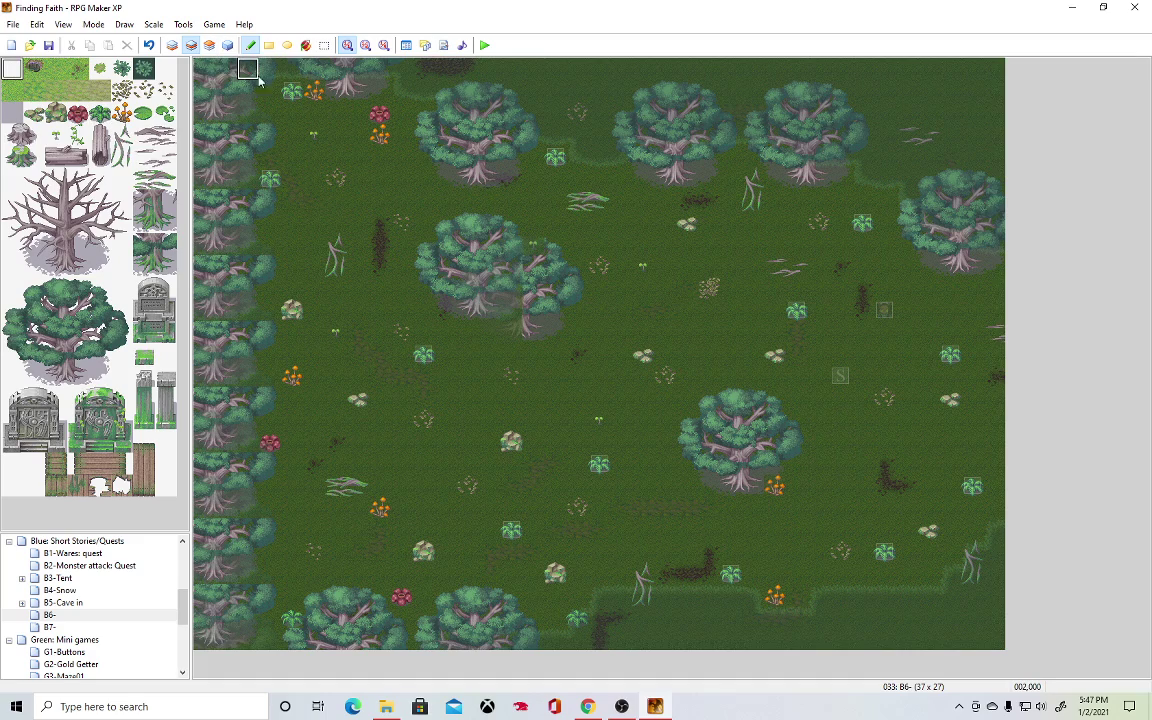
pyautogui.press('F8')
pyautogui.press('F6')
pyautogui.press('F8')
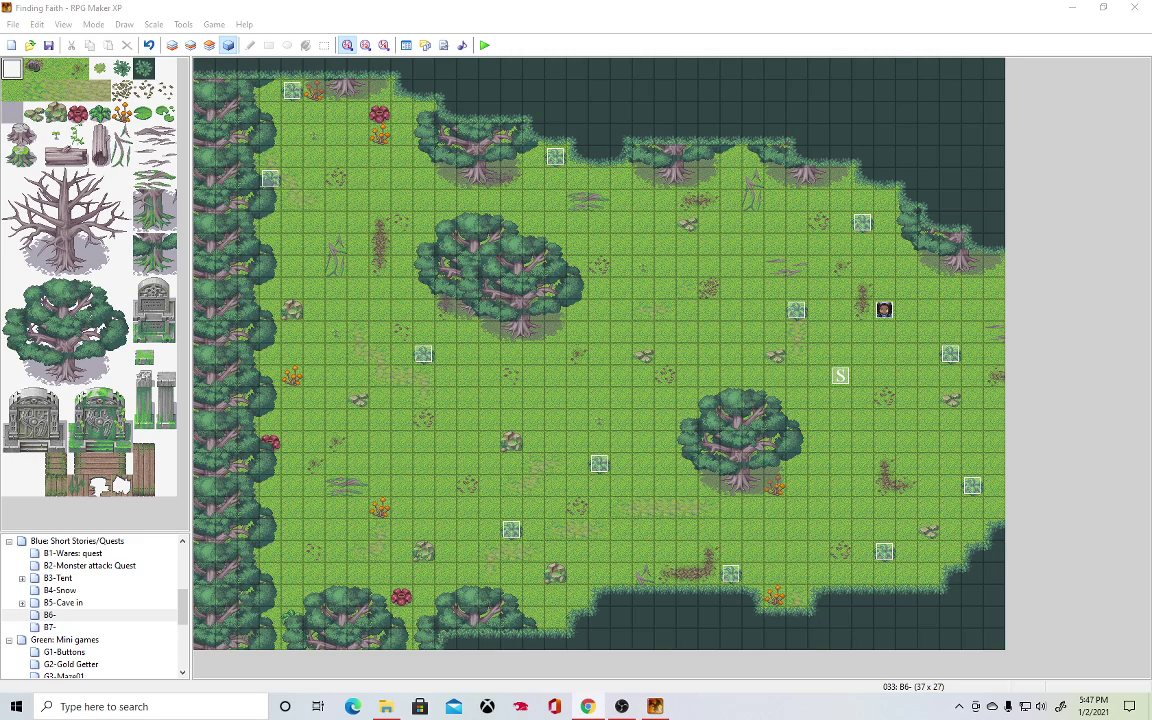
pyautogui.click(665, 398)
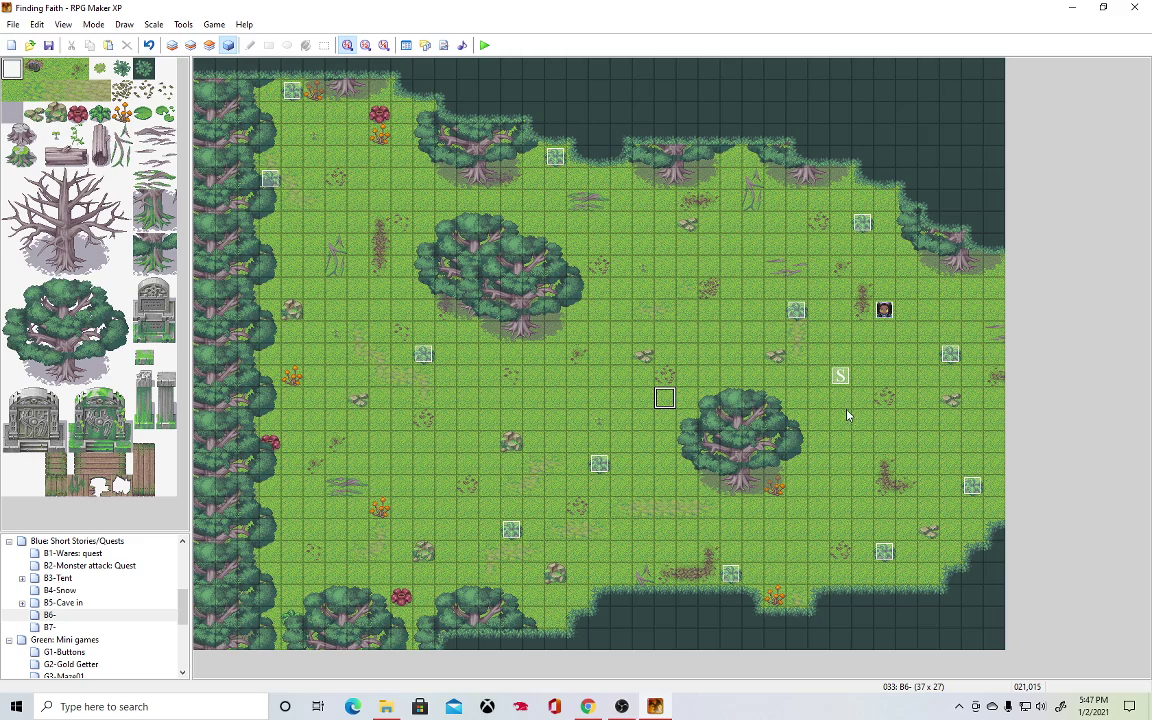
pyautogui.click(796, 311)
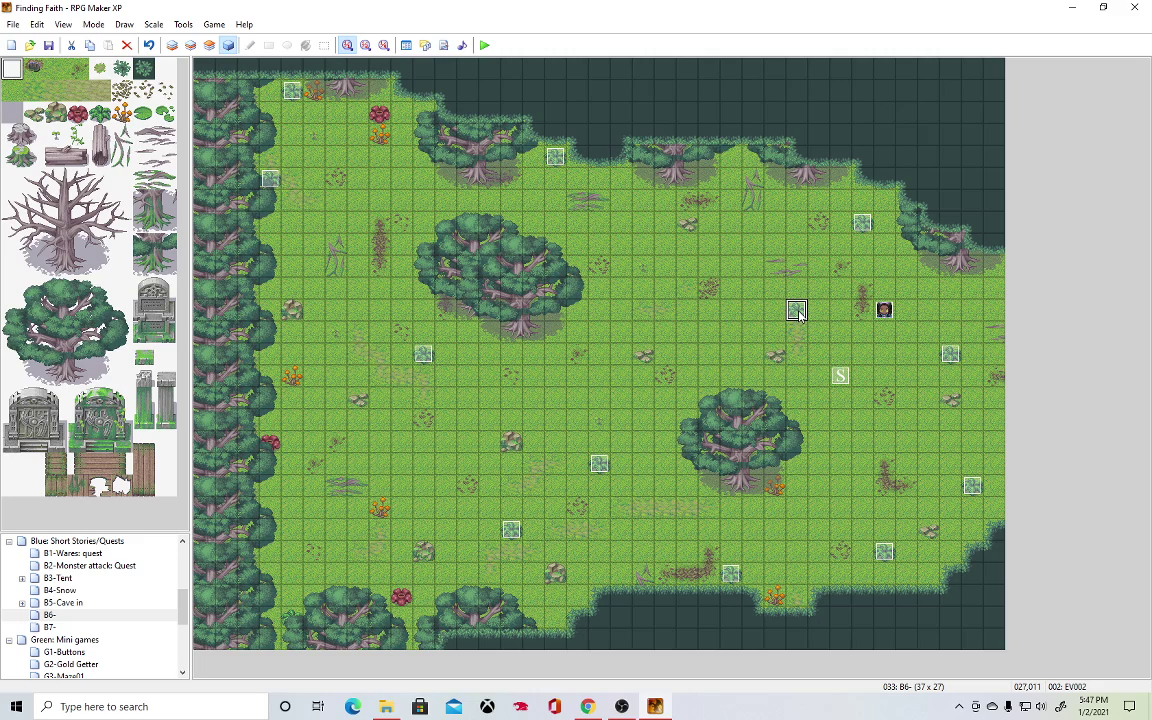
pyautogui.click(710, 334)
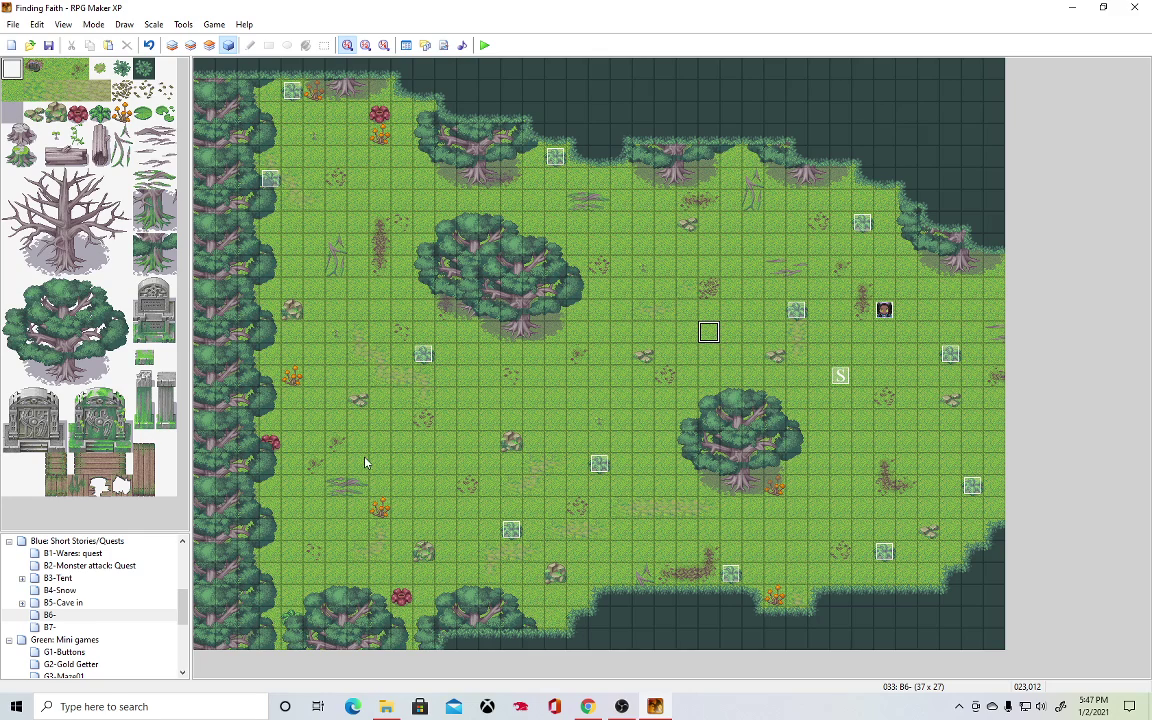
# Rename map B6- to 'B6-Berry hunt' in its Map Properties.
pyautogui.doubleClick(85, 615)
pyautogui.click(527, 278)
pyautogui.write('Berries')
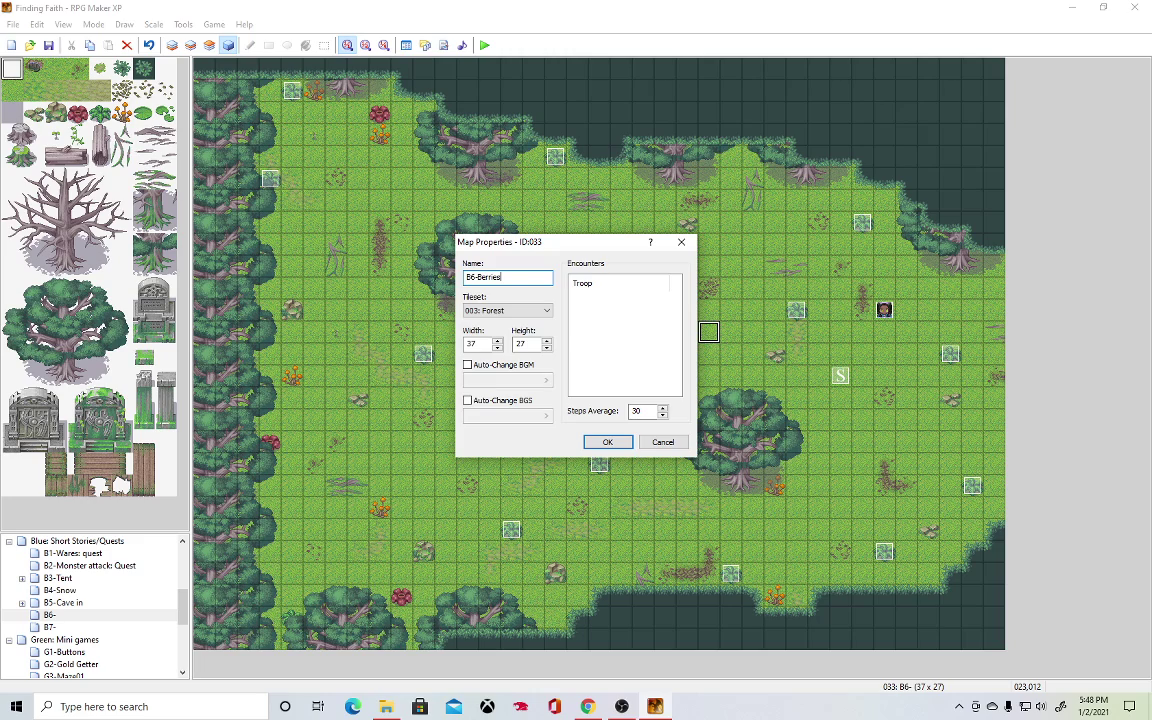
pyautogui.press('BackSpace')
pyautogui.press('BackSpace')
pyautogui.press('BackSpace')
pyautogui.write('y hunt')
pyautogui.click(607, 442)
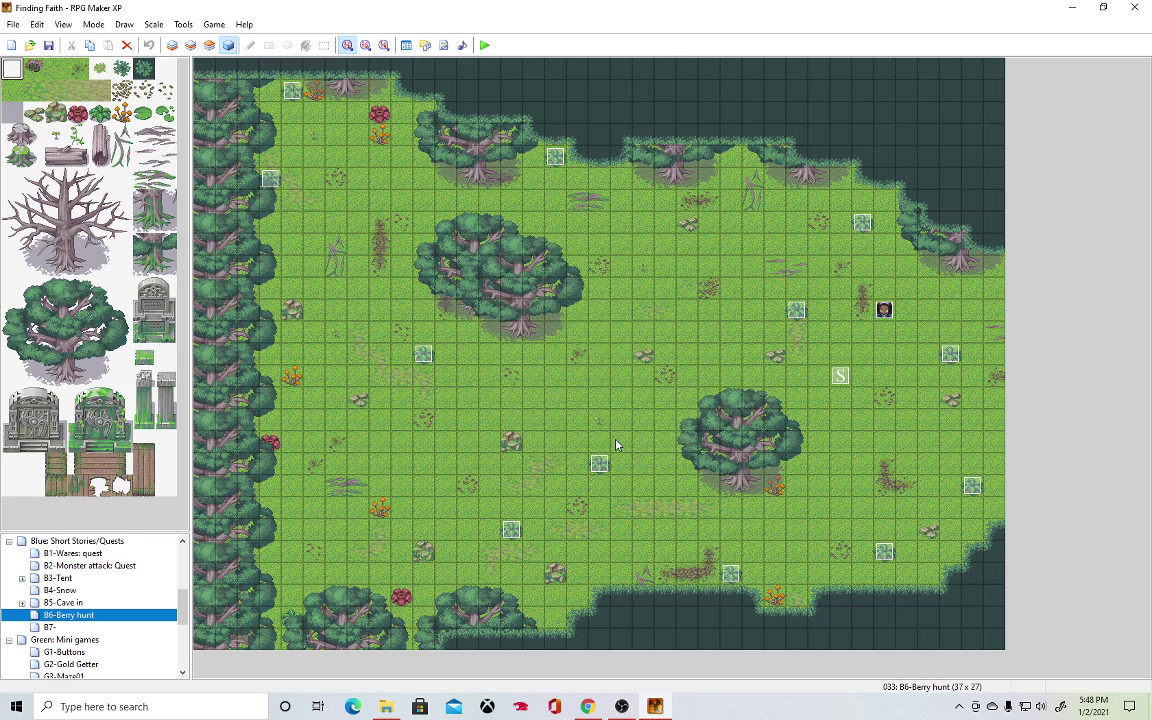
pyautogui.click(639, 422)
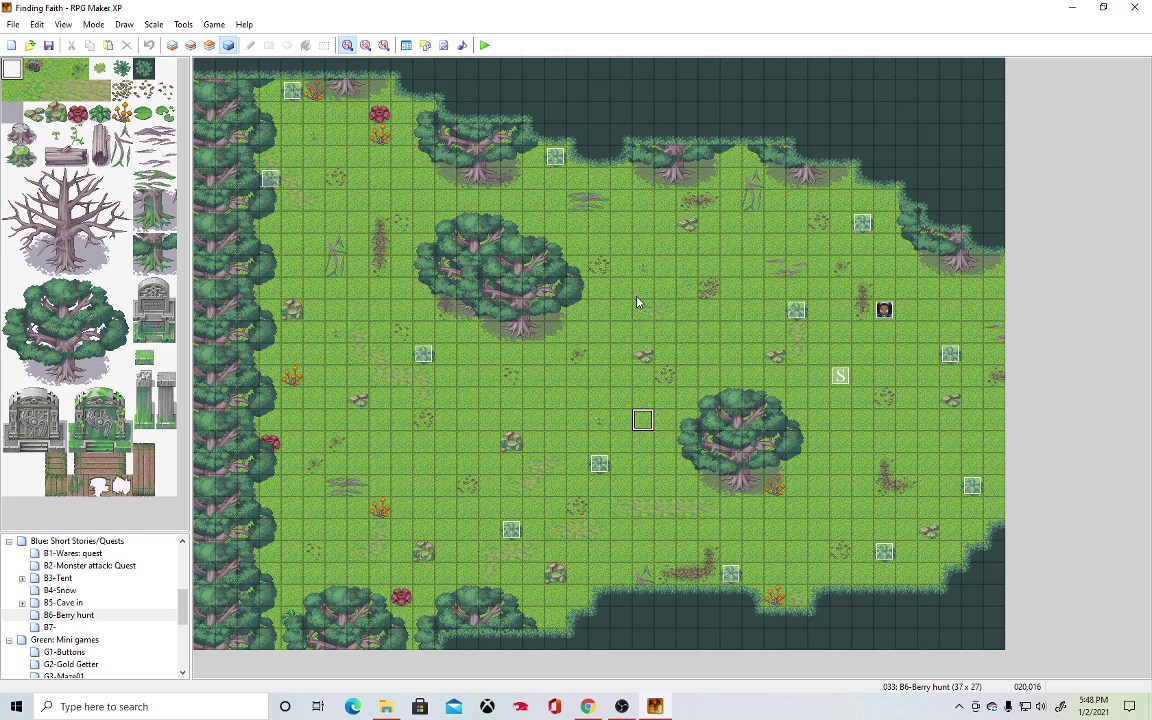
pyautogui.click(646, 354)
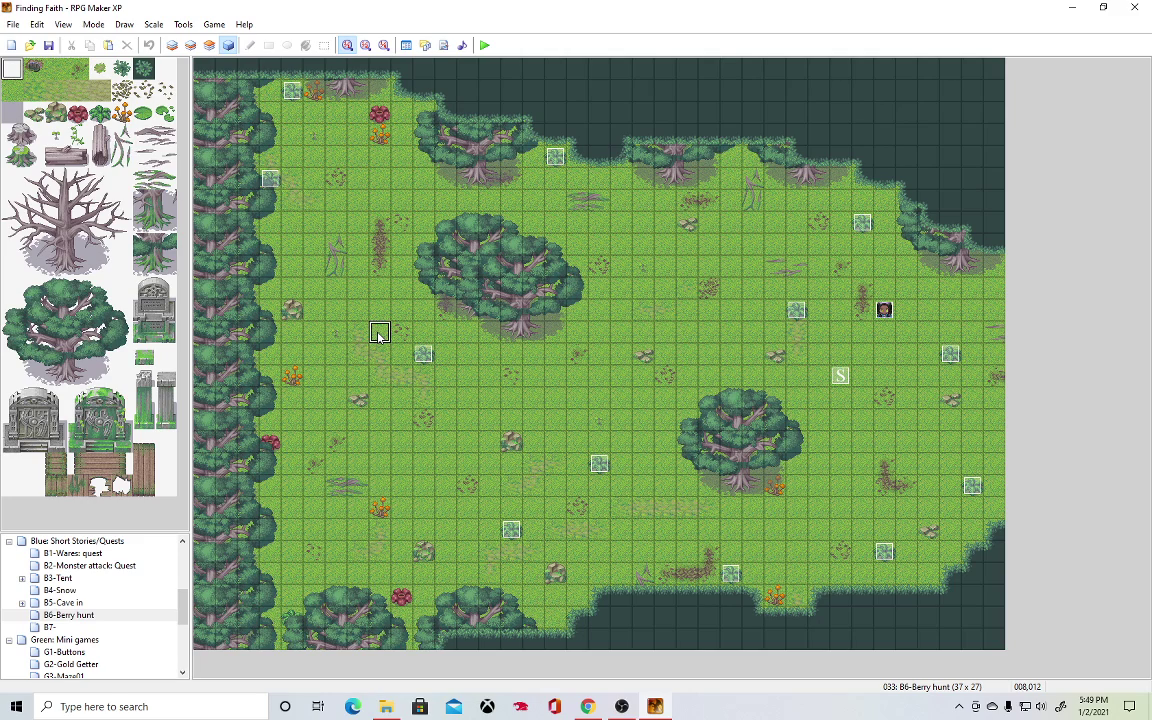
pyautogui.doubleClick(884, 310)
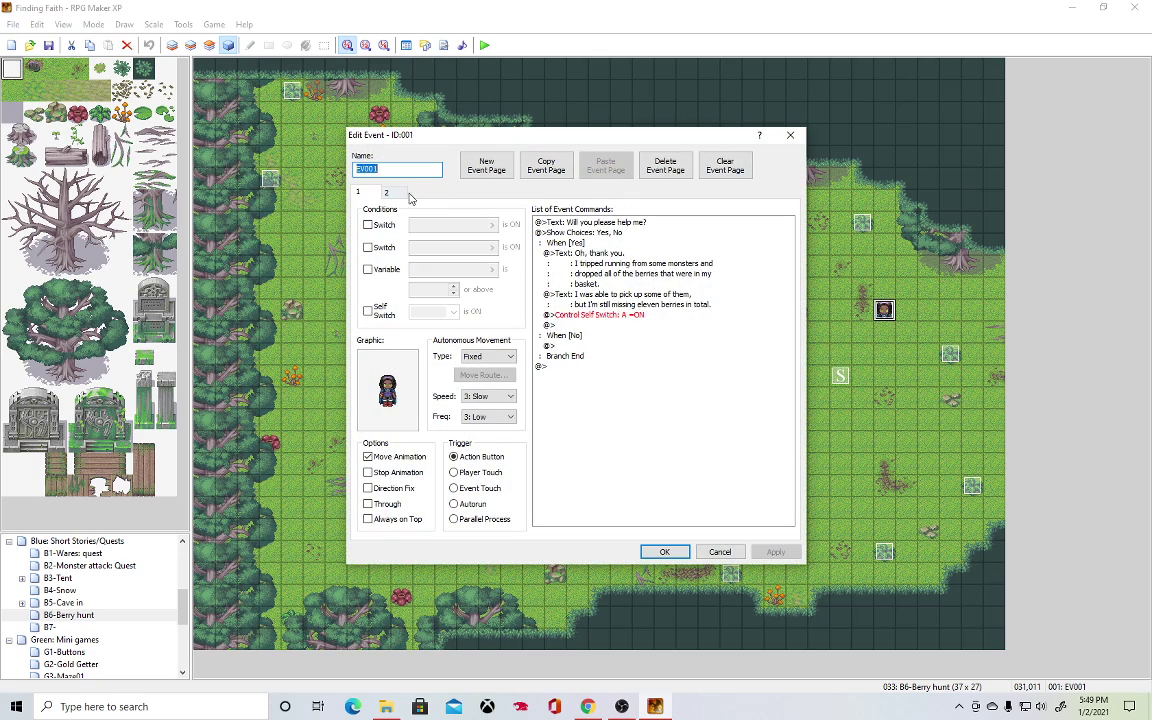
pyautogui.click(386, 191)
pyautogui.click(358, 191)
pyautogui.click(725, 165)
pyautogui.click(664, 551)
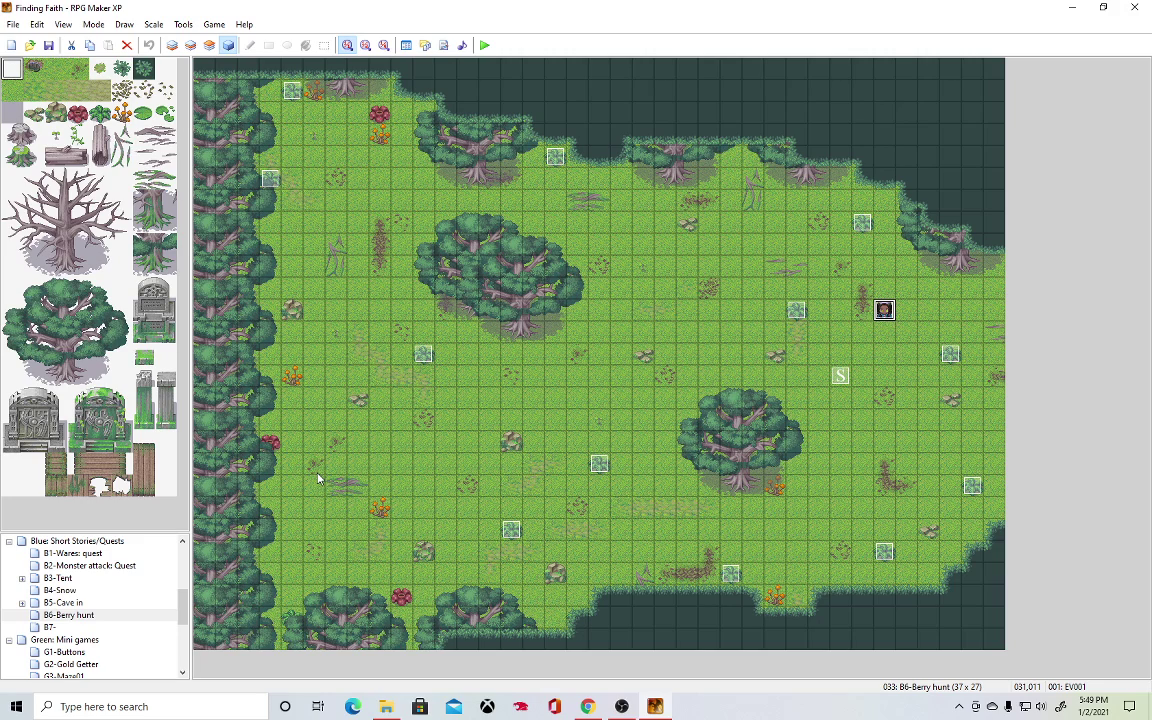
pyautogui.click(50, 627)
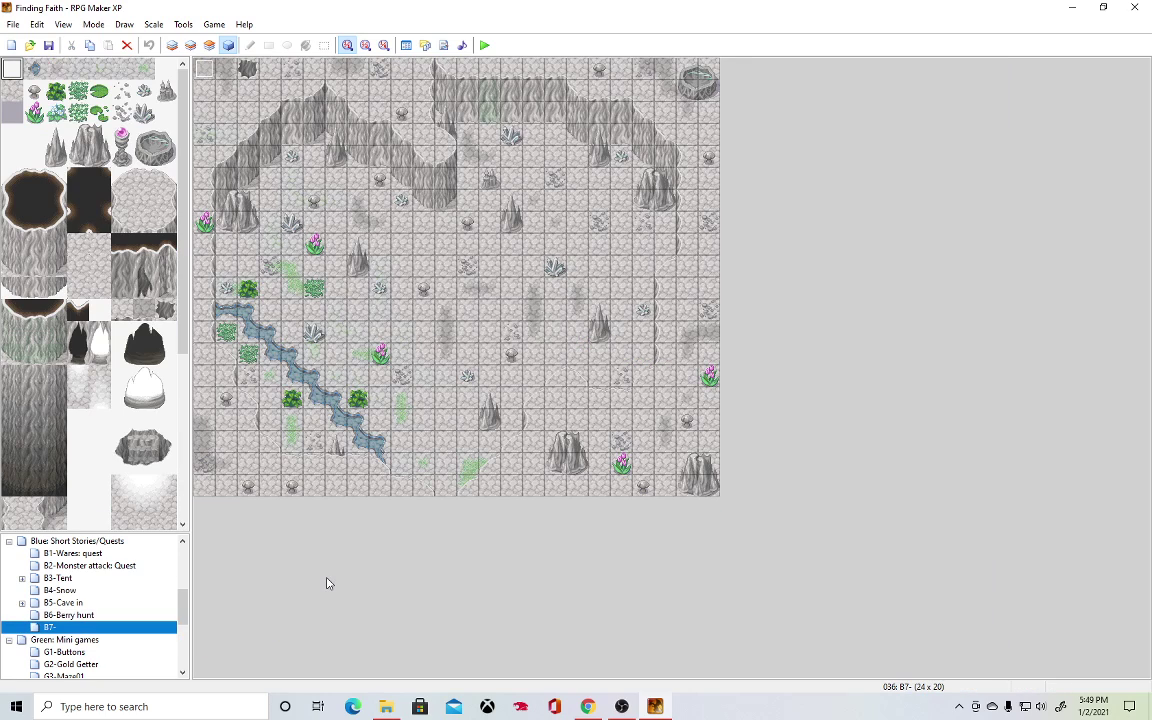
pyautogui.press('space')
pyautogui.click(507, 281)
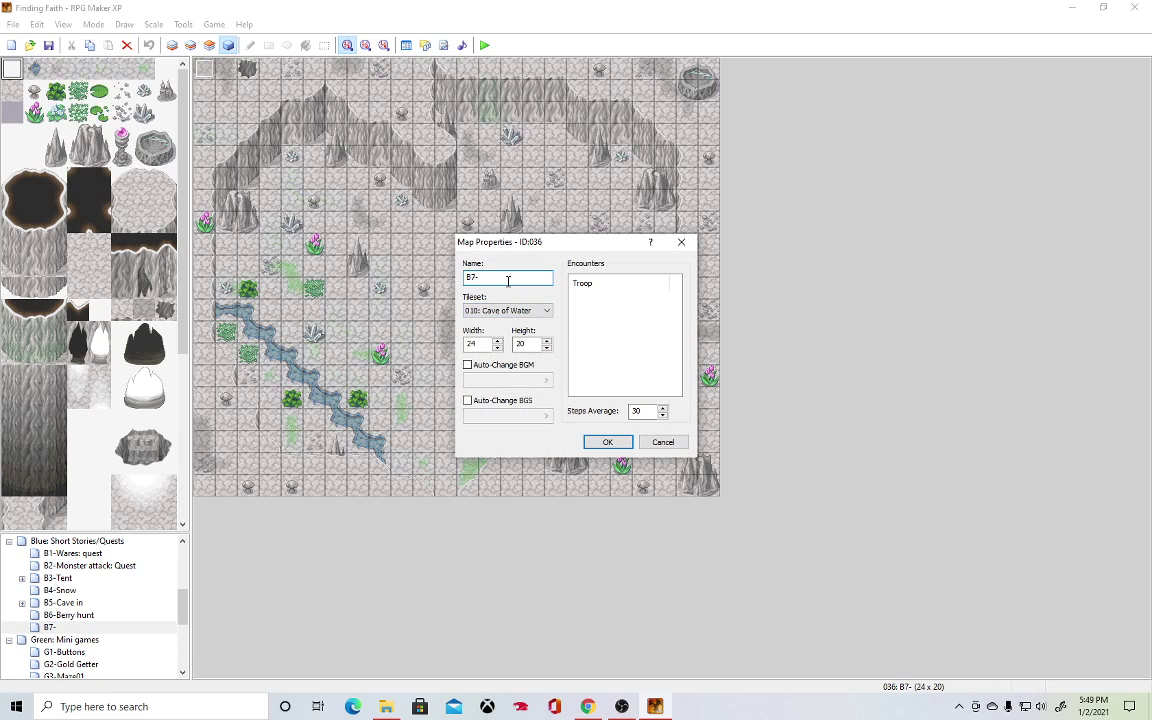
pyautogui.click(603, 441)
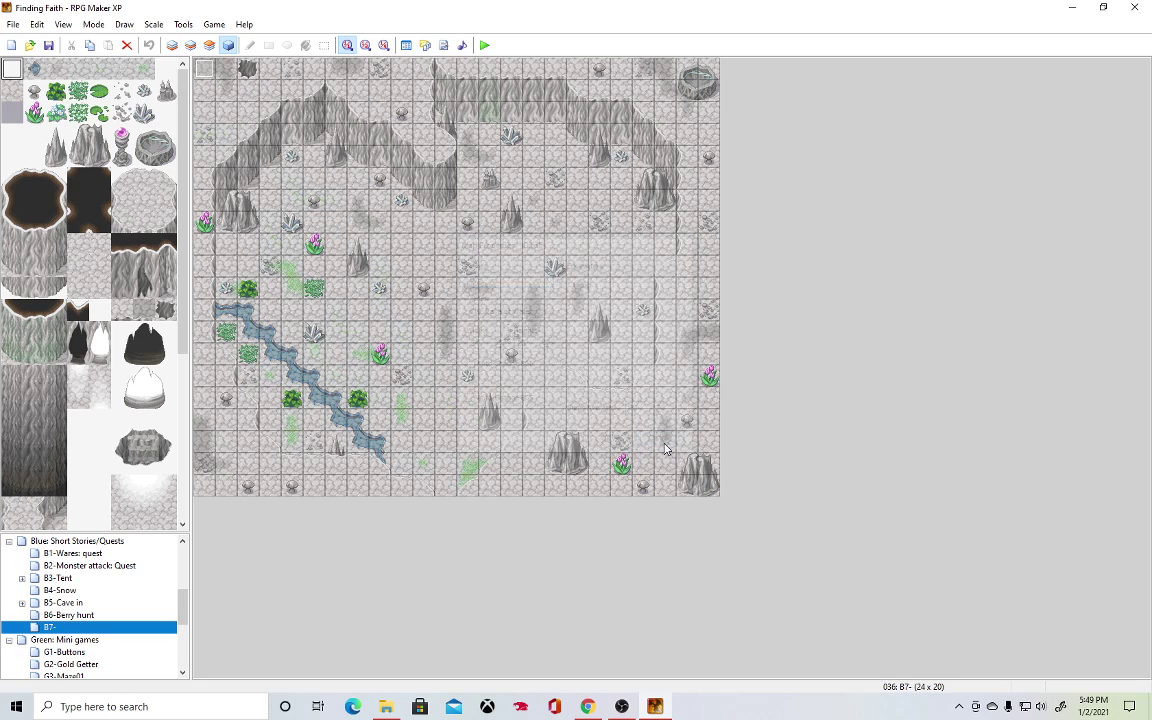
pyautogui.click(588, 706)
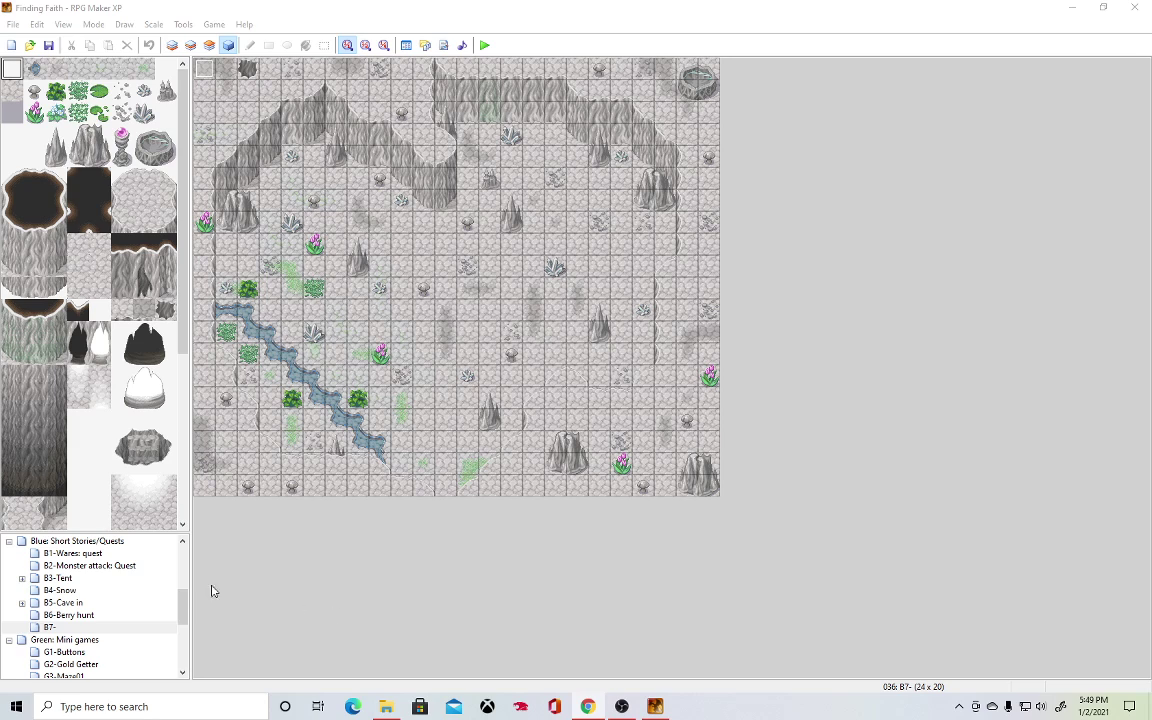
pyautogui.click(68, 615)
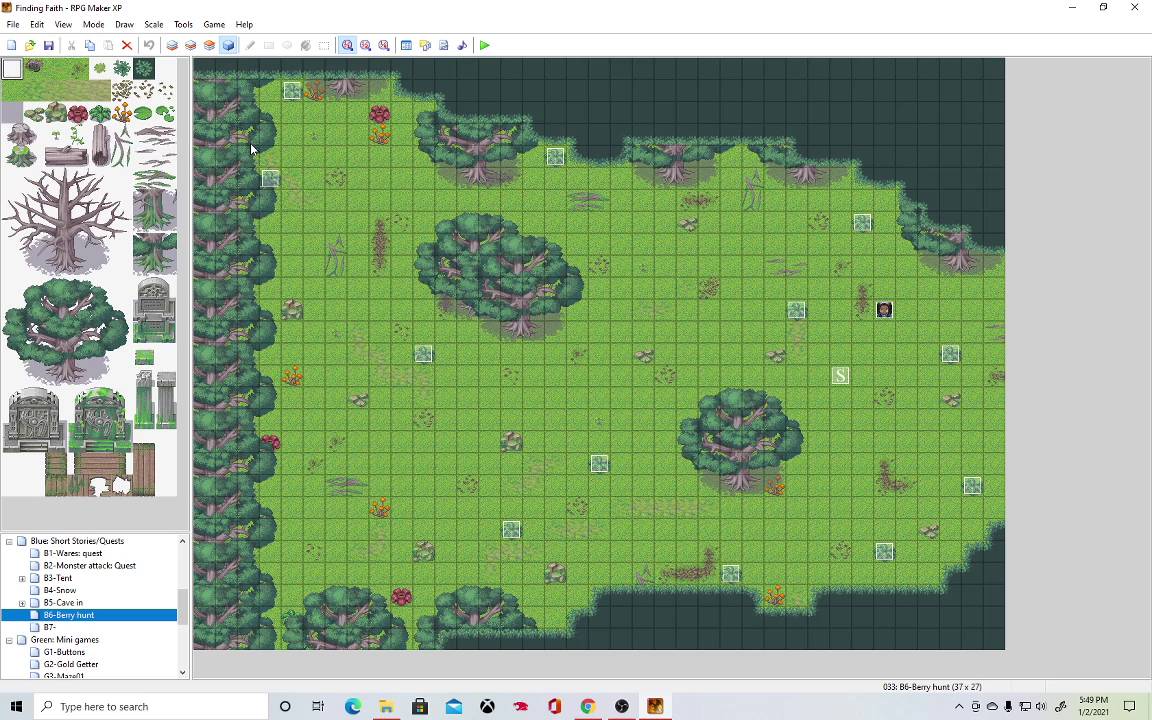
pyautogui.doubleClick(884, 309)
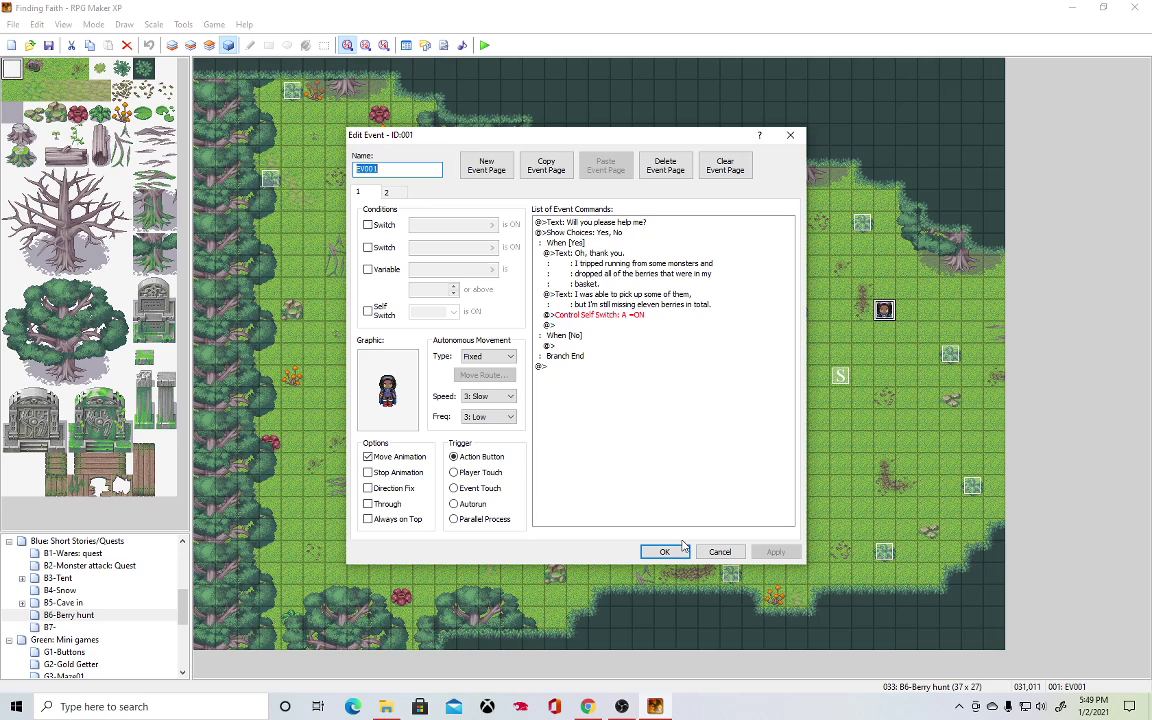
pyautogui.press('Return')
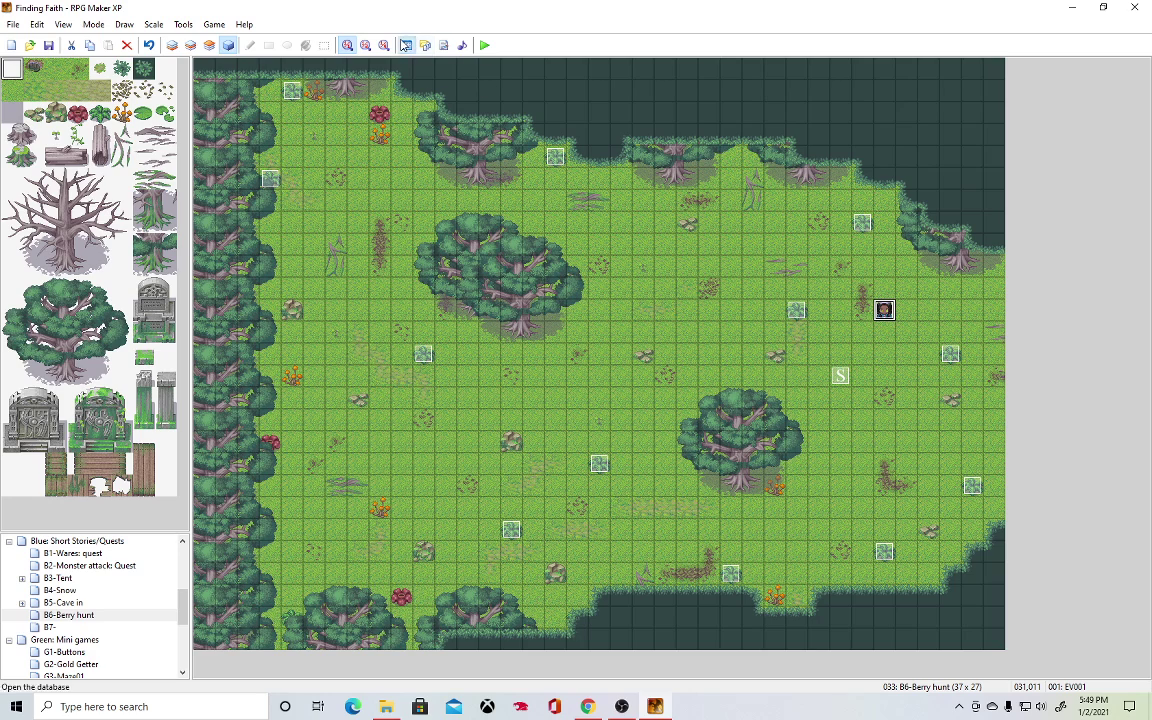
# Check the Forest tileset's graphic in the Database, then open the Materialbase on Battlebacks.
pyautogui.click(405, 45)
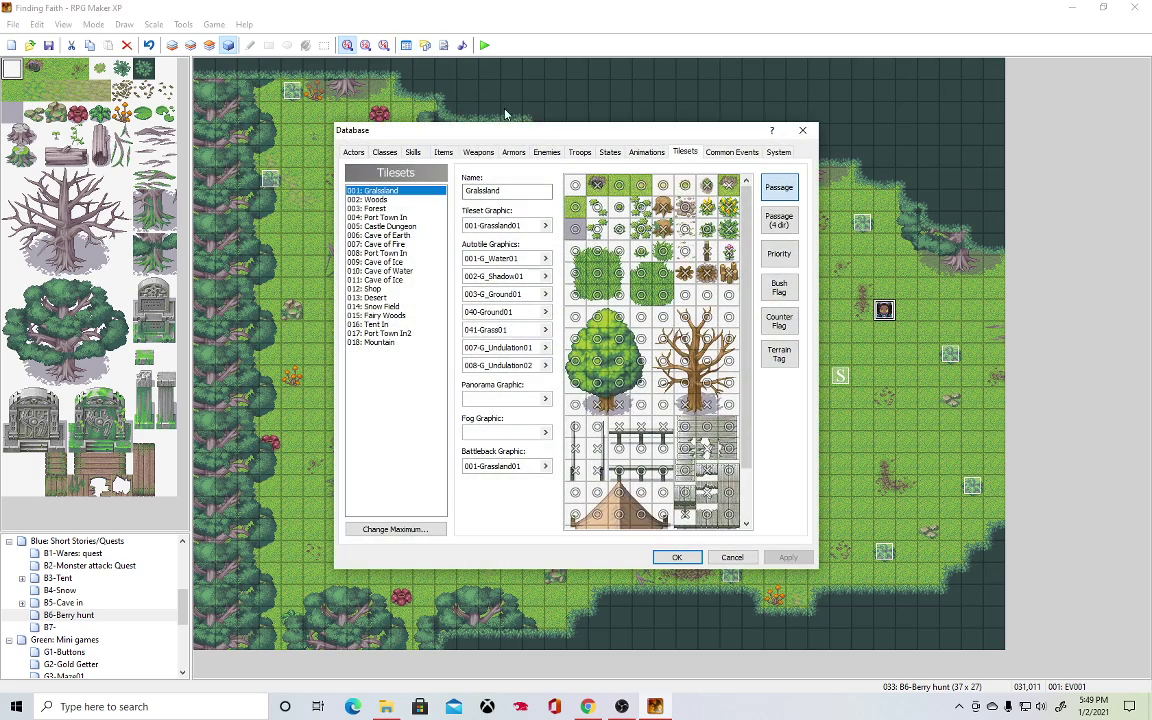
pyautogui.click(418, 200)
pyautogui.click(372, 208)
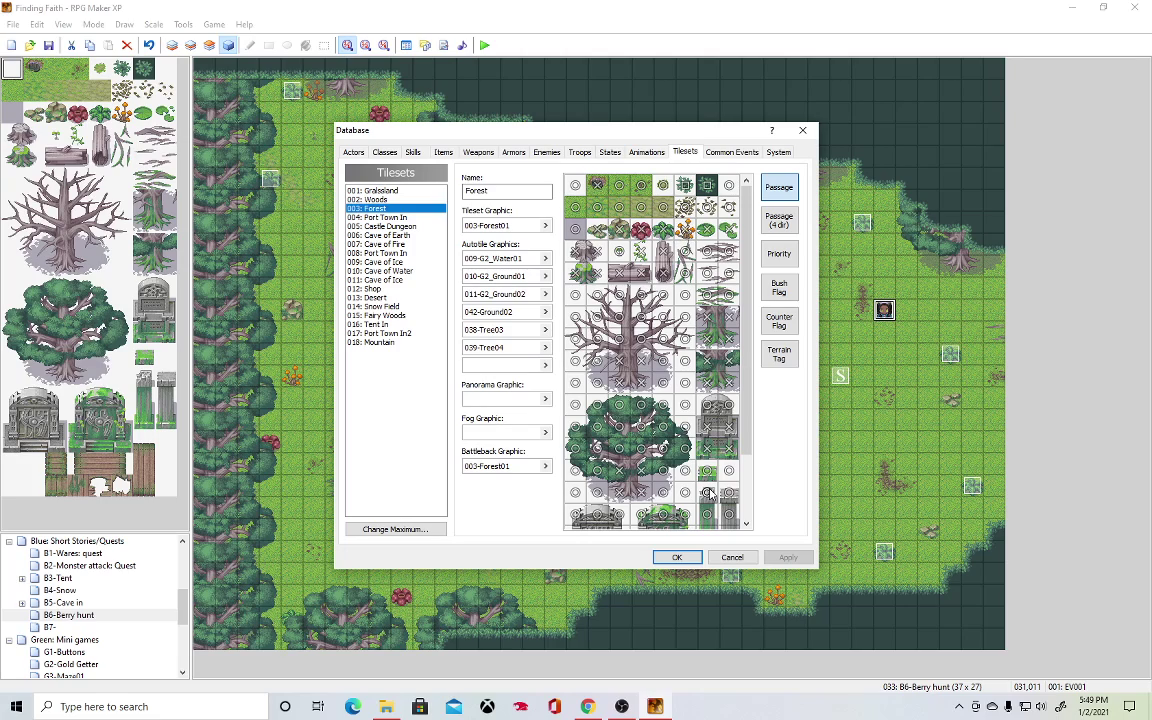
pyautogui.click(687, 564)
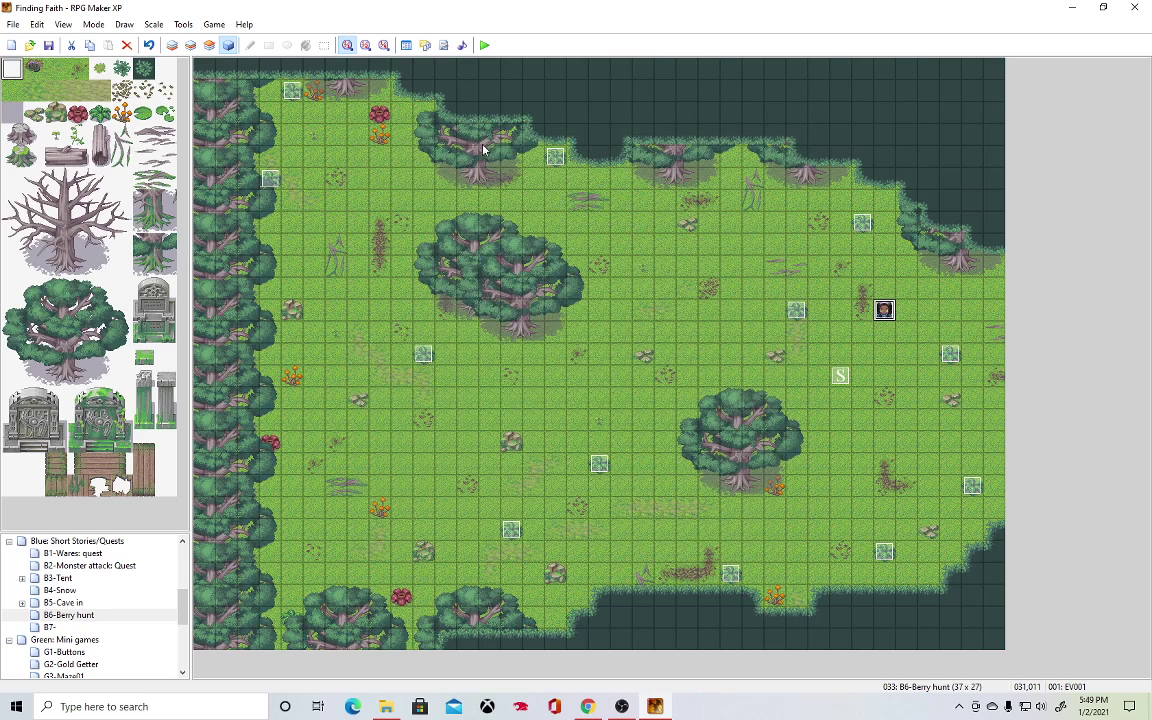
pyautogui.click(424, 46)
pyautogui.click(485, 243)
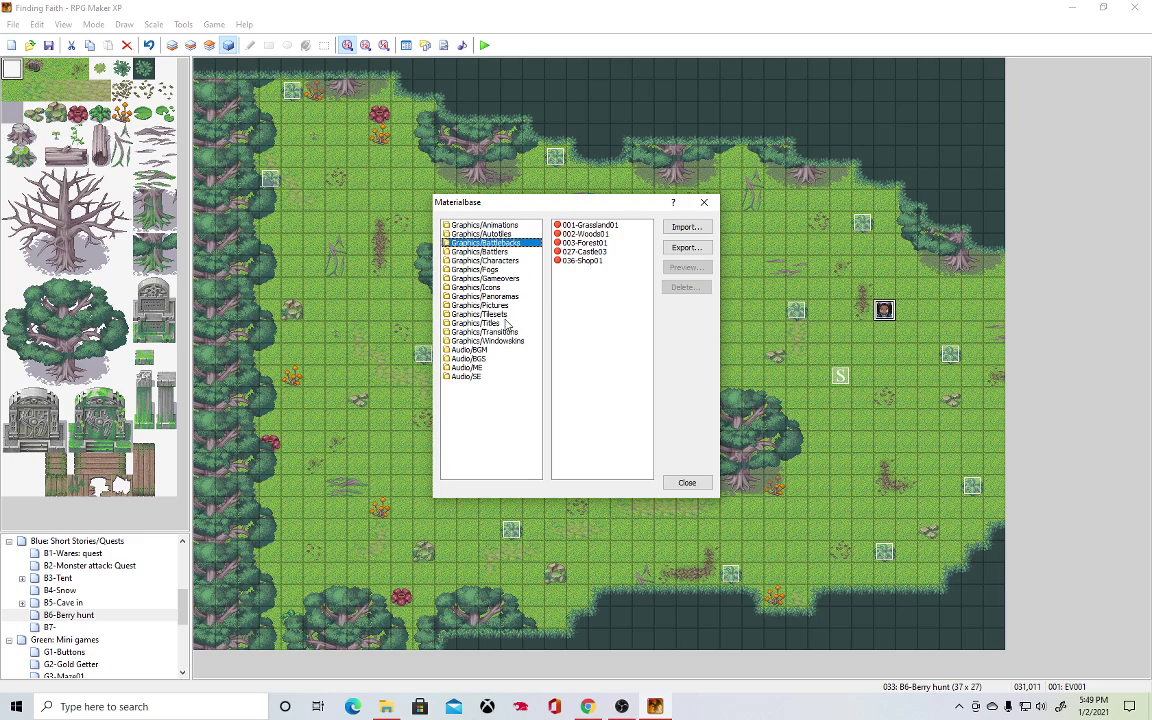
# Export the 003-Forest01 tileset image to FF_Graphics+Resources and close the Materialbase.
pyautogui.click(485, 314)
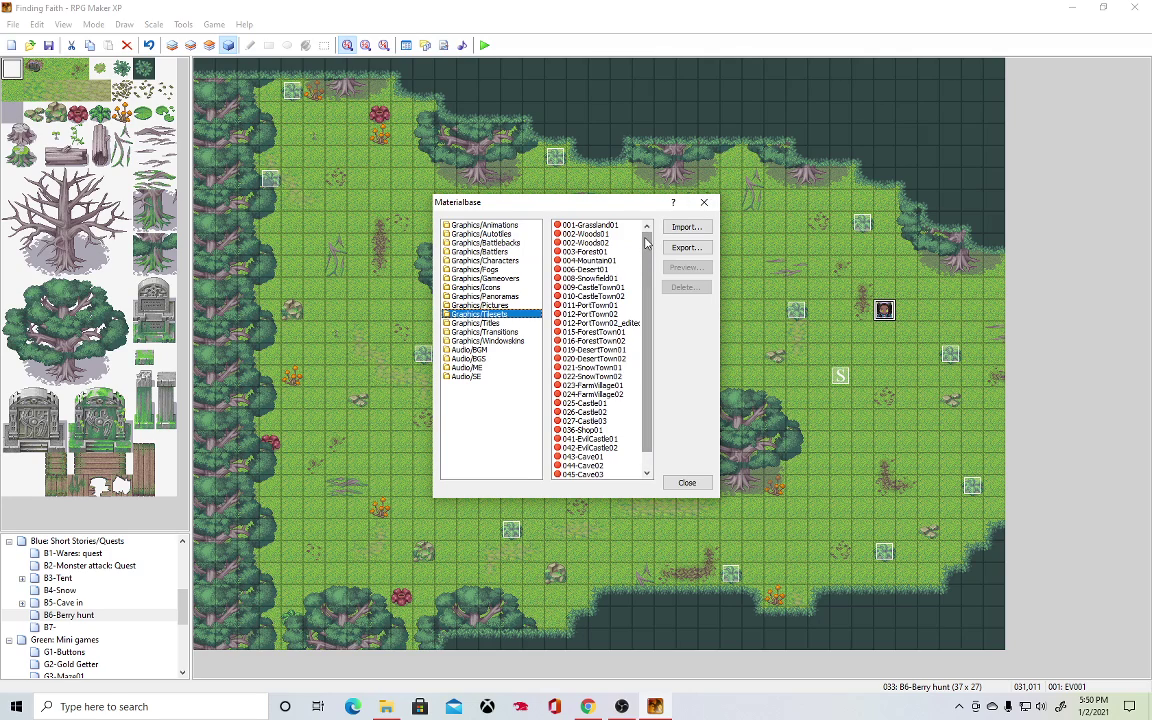
pyautogui.click(590, 251)
pyautogui.click(686, 247)
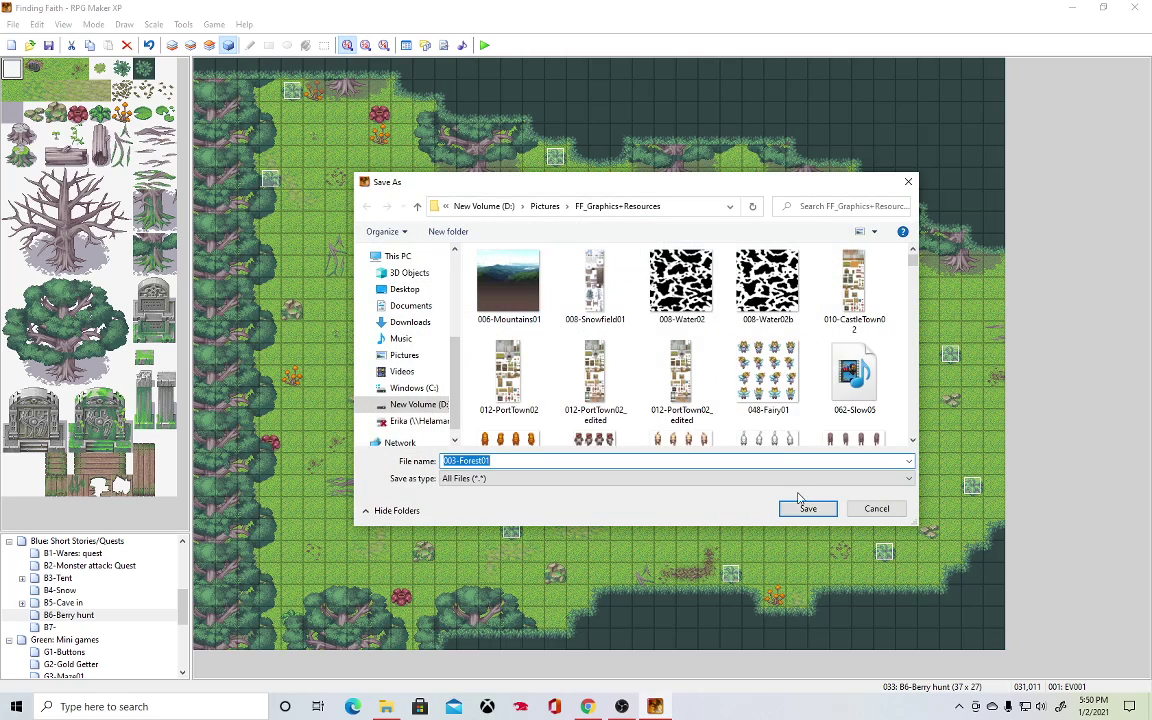
pyautogui.click(802, 505)
pyautogui.click(692, 485)
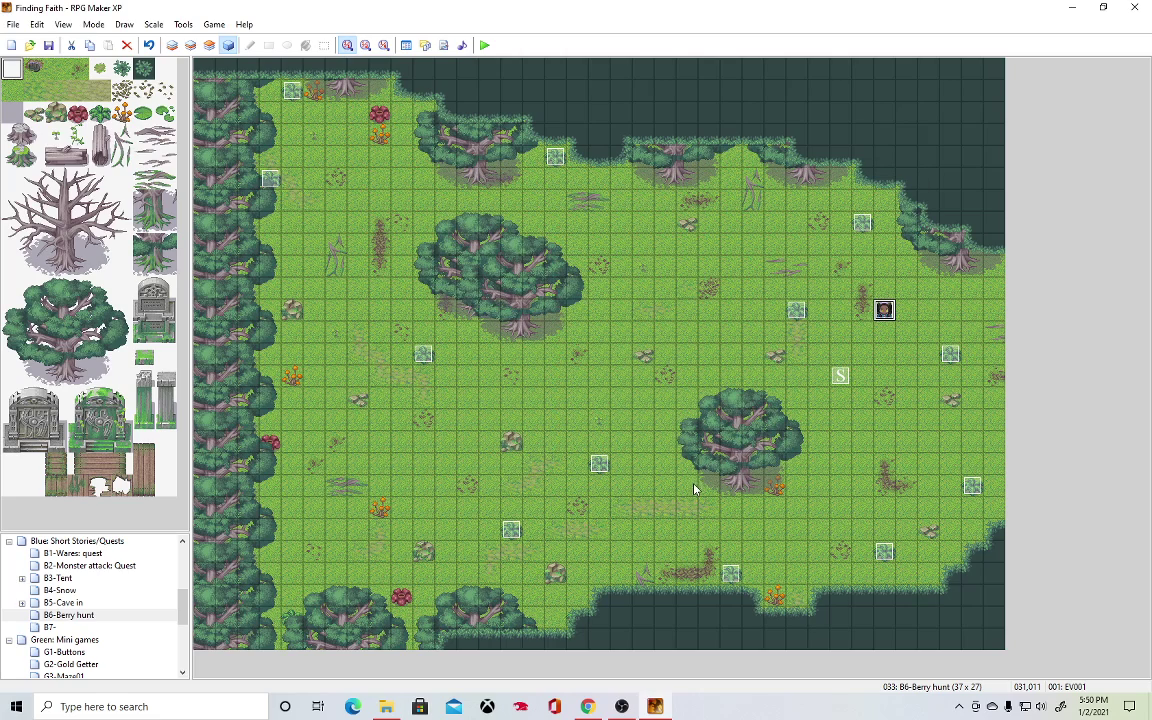
pyautogui.click(239, 706)
# Launch paint.net and start File > Open, dismissing the location-not-available error.
pyautogui.click(154, 527)
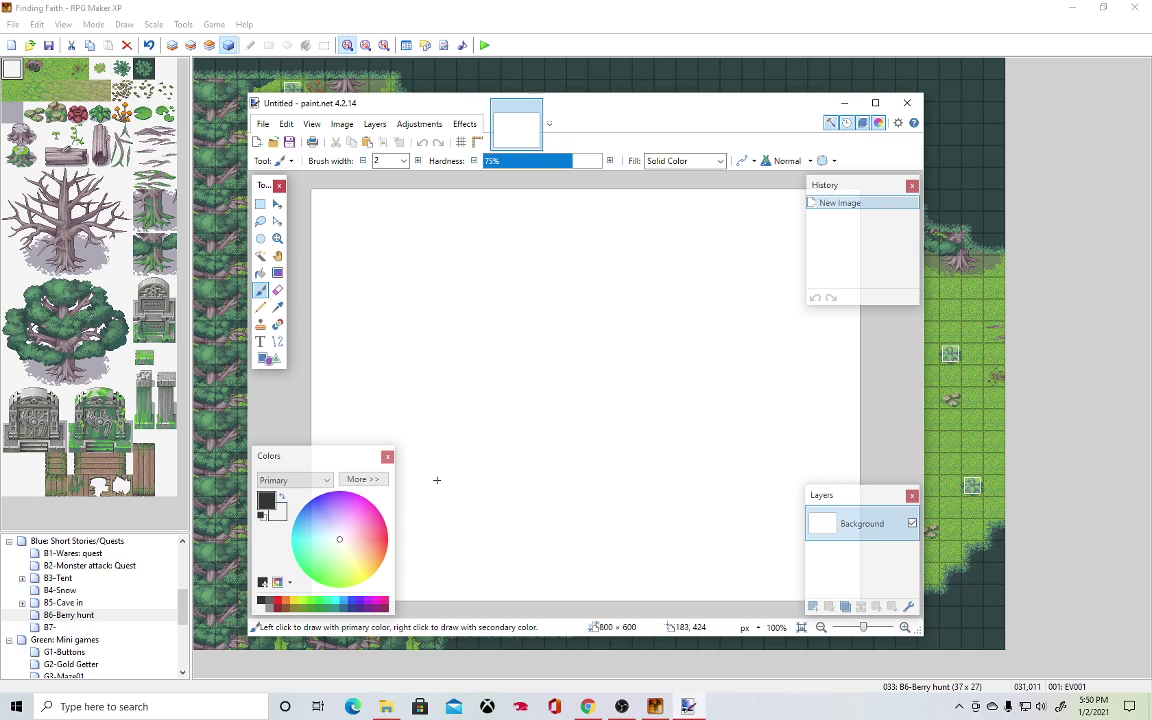
pyautogui.click(262, 124)
pyautogui.click(286, 124)
pyautogui.click(262, 124)
pyautogui.moveTo(312, 180)
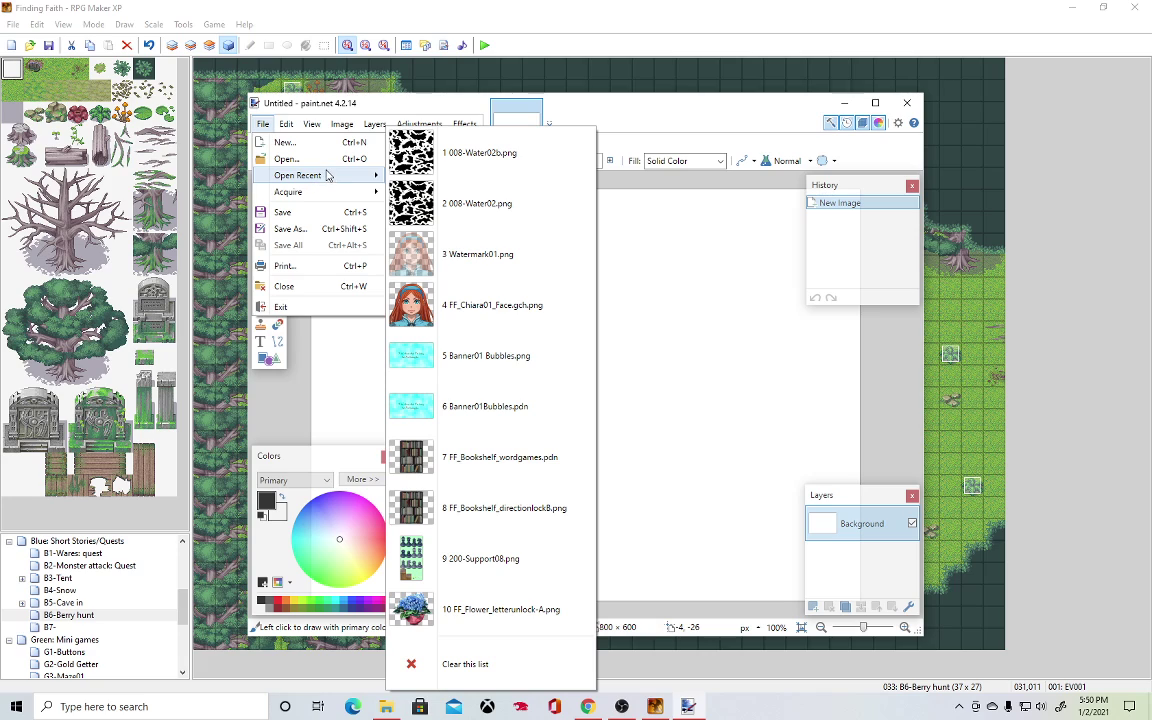
pyautogui.click(300, 159)
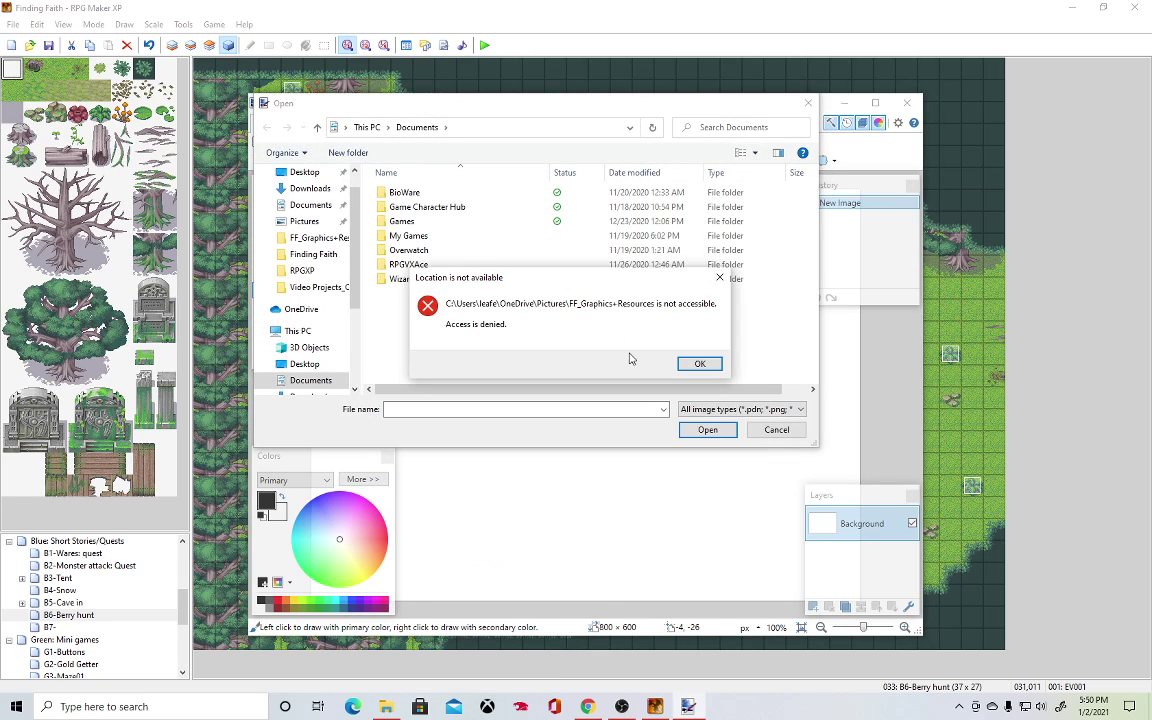
pyautogui.press('Return')
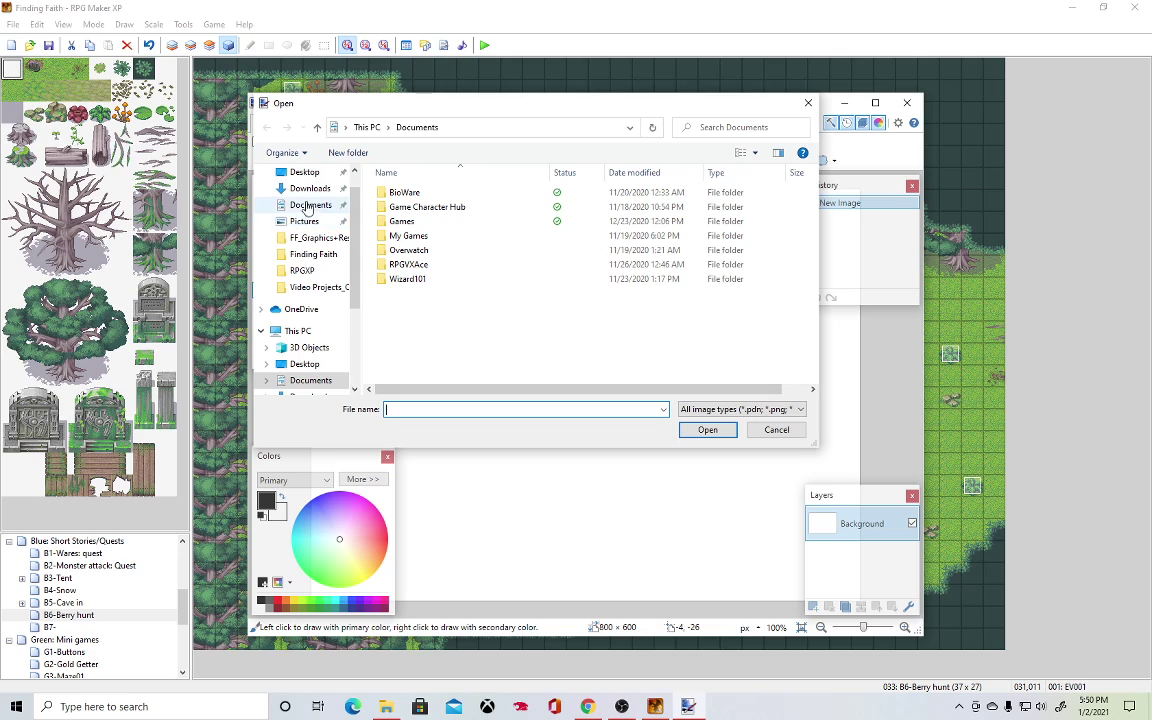
# Browse to New Volume (D:) > Pictures > FF_Graphics+Resources and select 003-Forest01.
pyautogui.scroll(1, 310, 205)
pyautogui.click(296, 357)
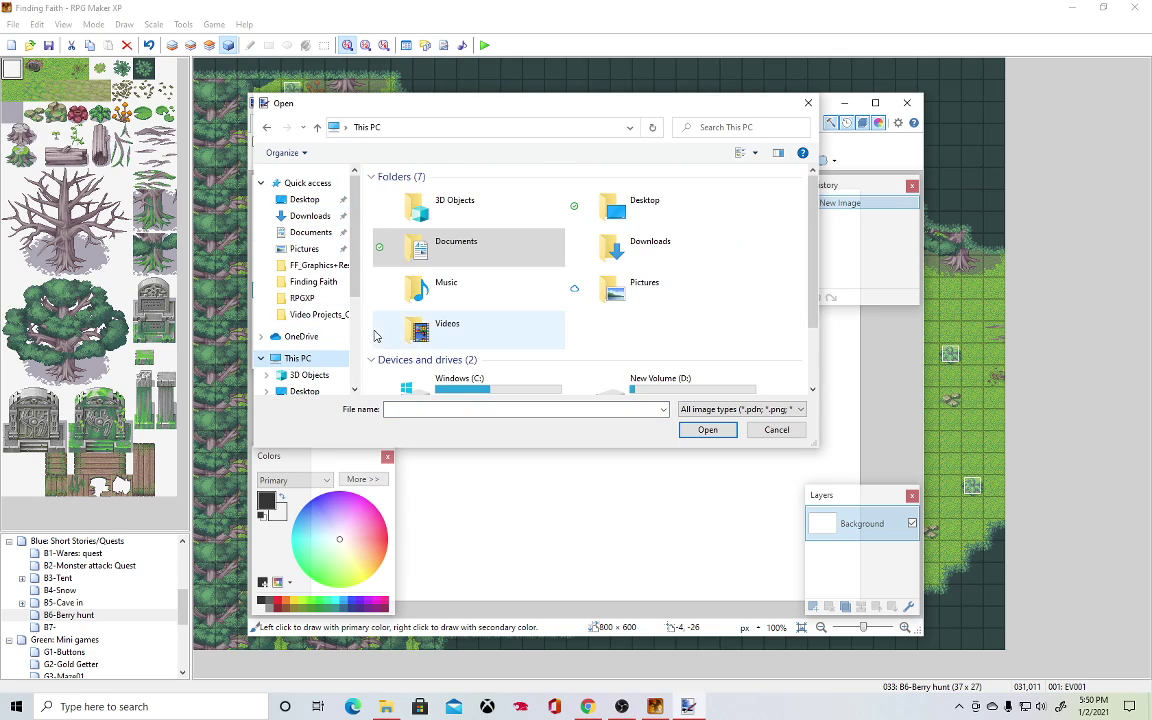
pyautogui.scroll(-2, 617, 327)
pyautogui.doubleClick(643, 309)
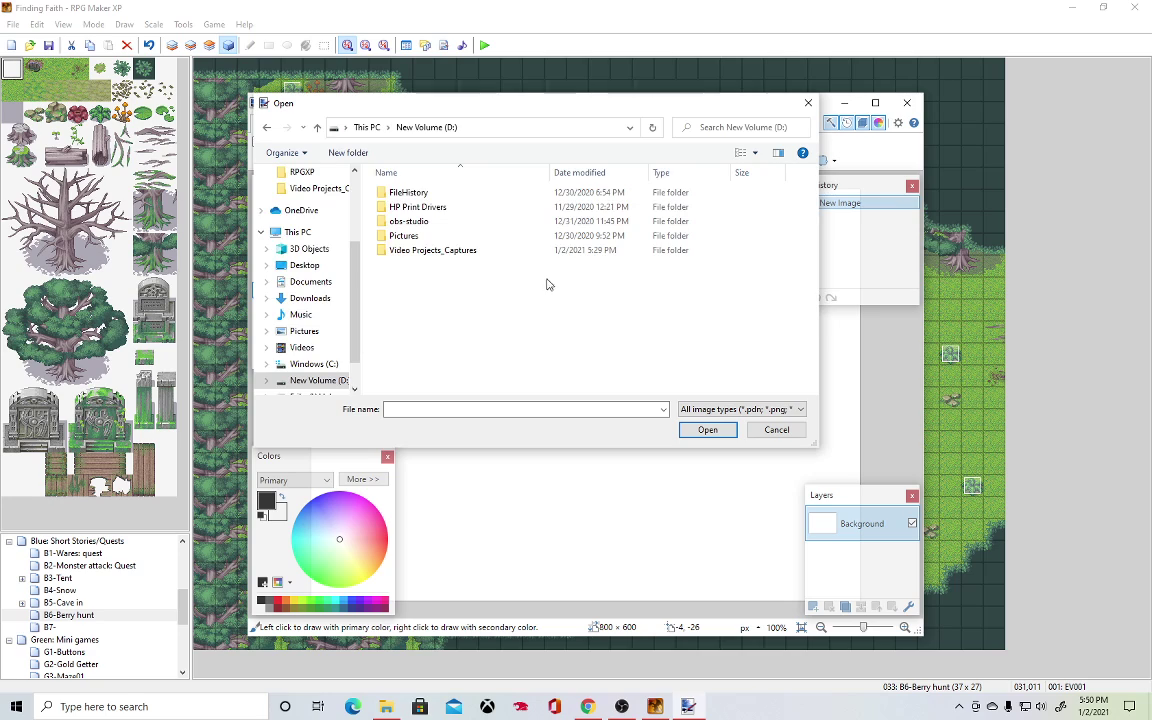
pyautogui.doubleClick(447, 240)
pyautogui.doubleClick(432, 221)
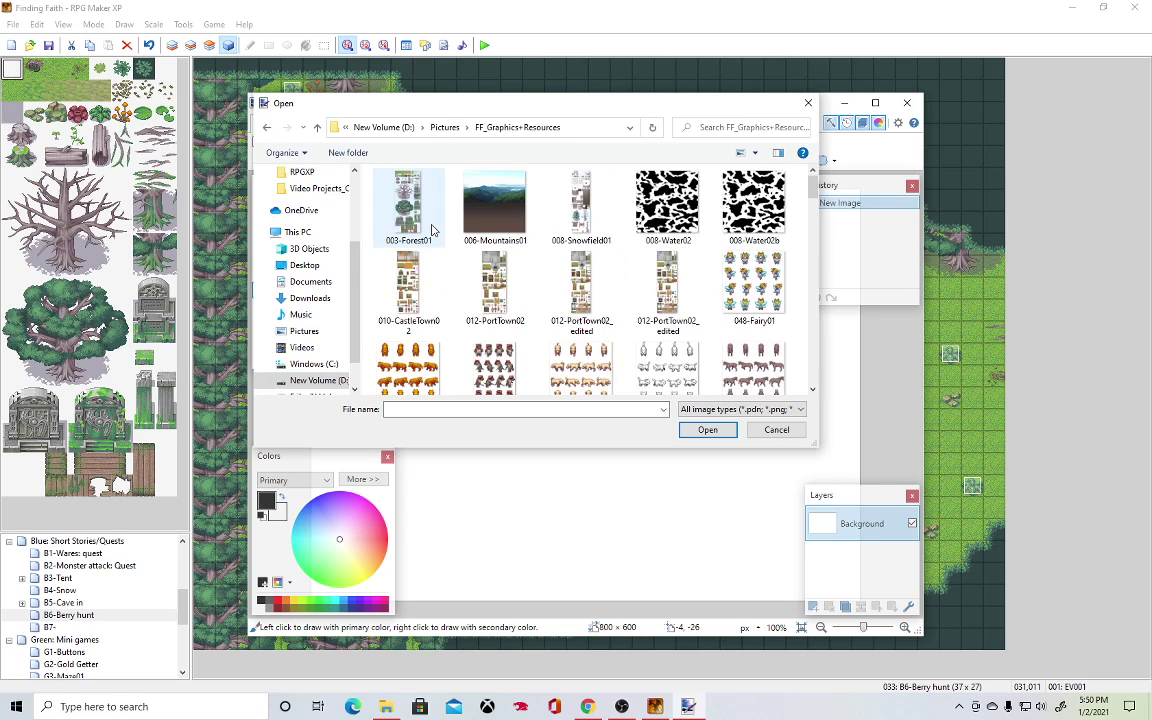
pyautogui.click(408, 205)
# Open the Forest01 tileset and rectangle-select the 32x32 bush tile.
pyautogui.click(684, 431)
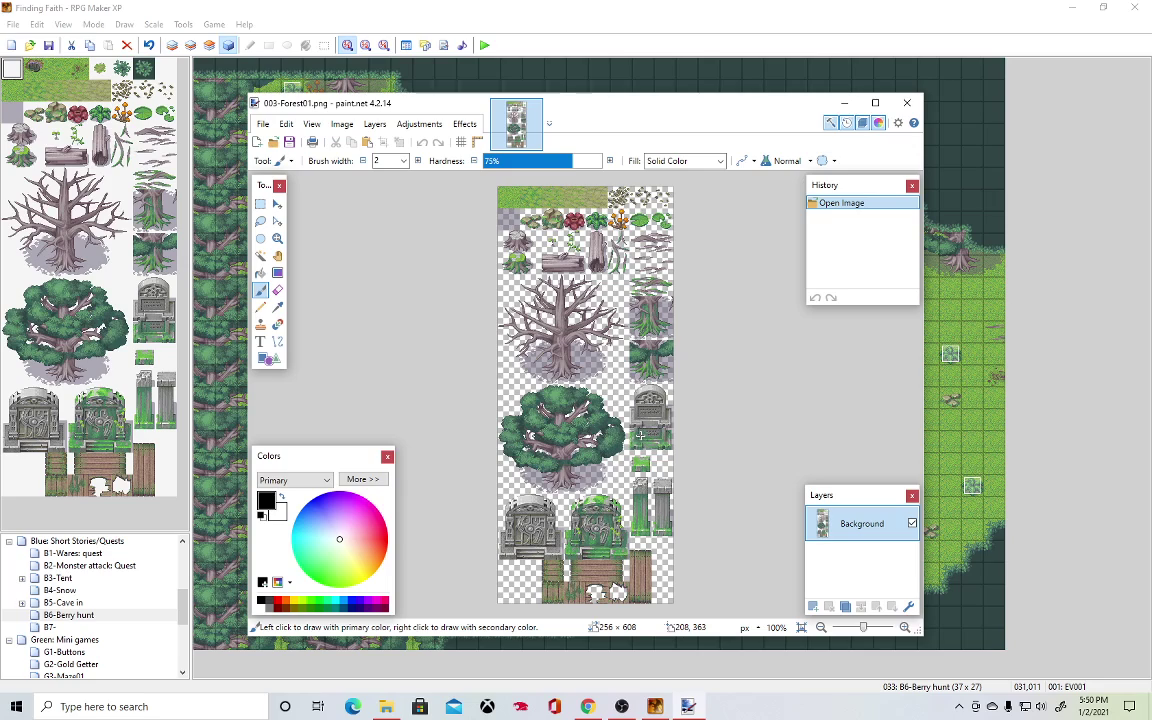
pyautogui.scroll(3, 611, 390)
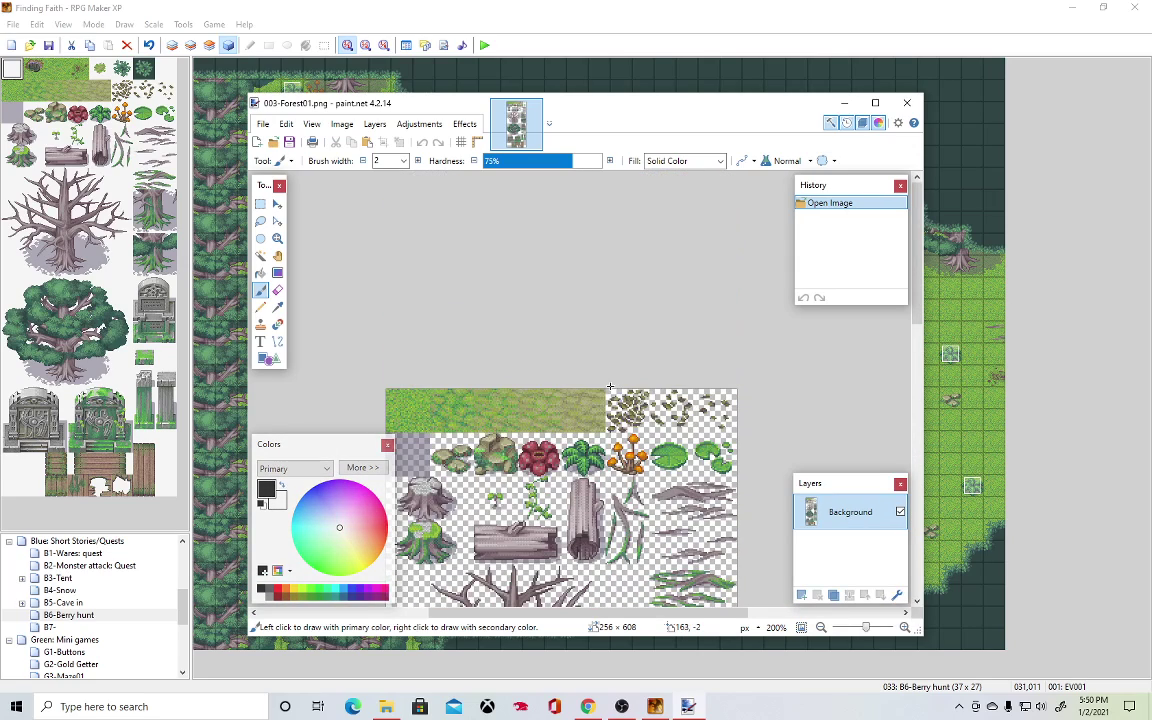
pyautogui.scroll(3, 601, 487)
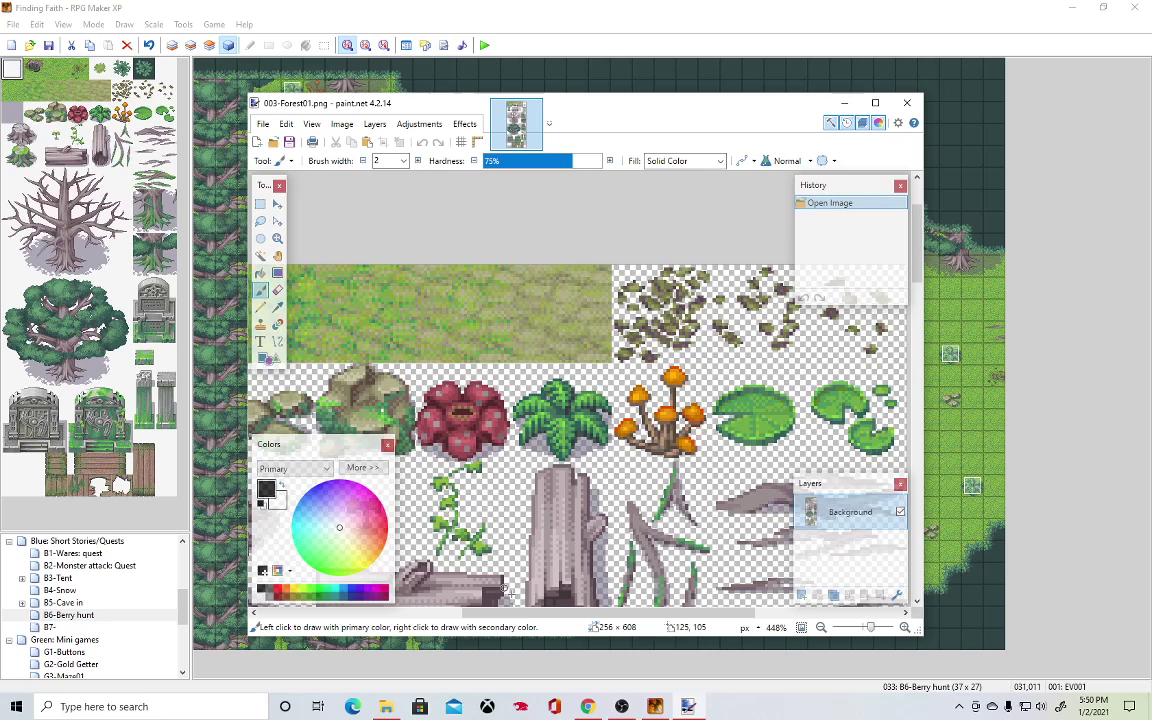
pyautogui.moveTo(528, 617); pyautogui.dragTo(470, 617)
pyautogui.click(260, 203)
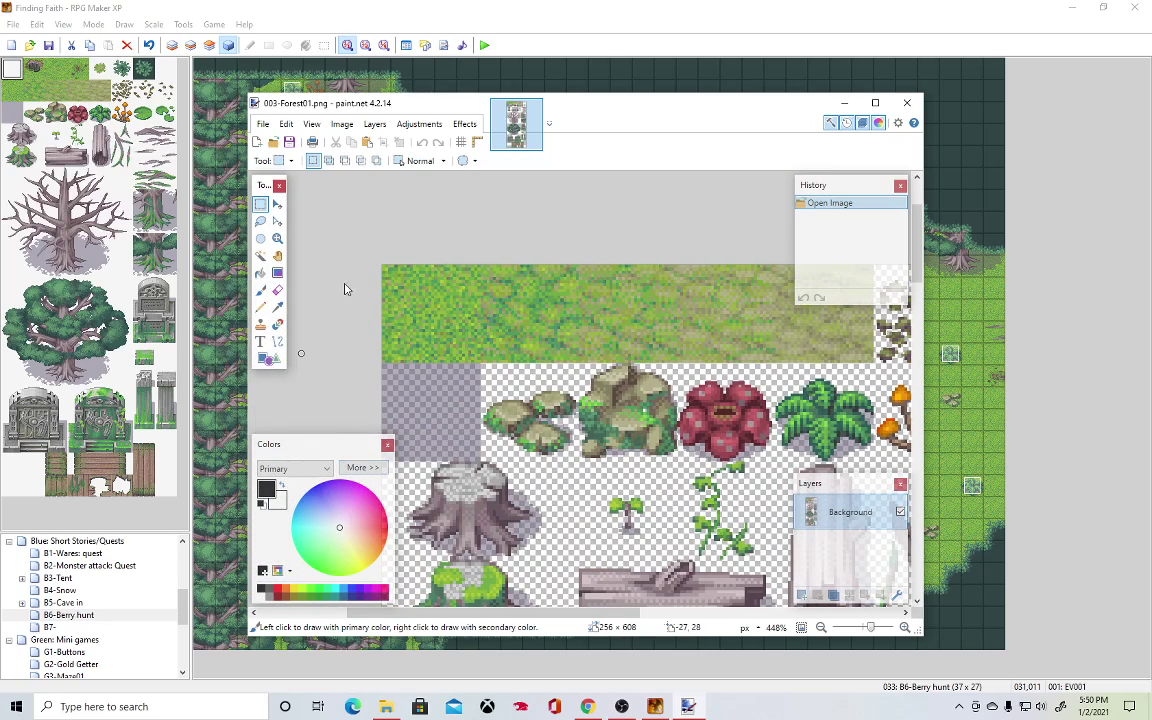
pyautogui.scroll(2, 409, 457)
pyautogui.moveTo(372, 309); pyautogui.dragTo(518, 458)
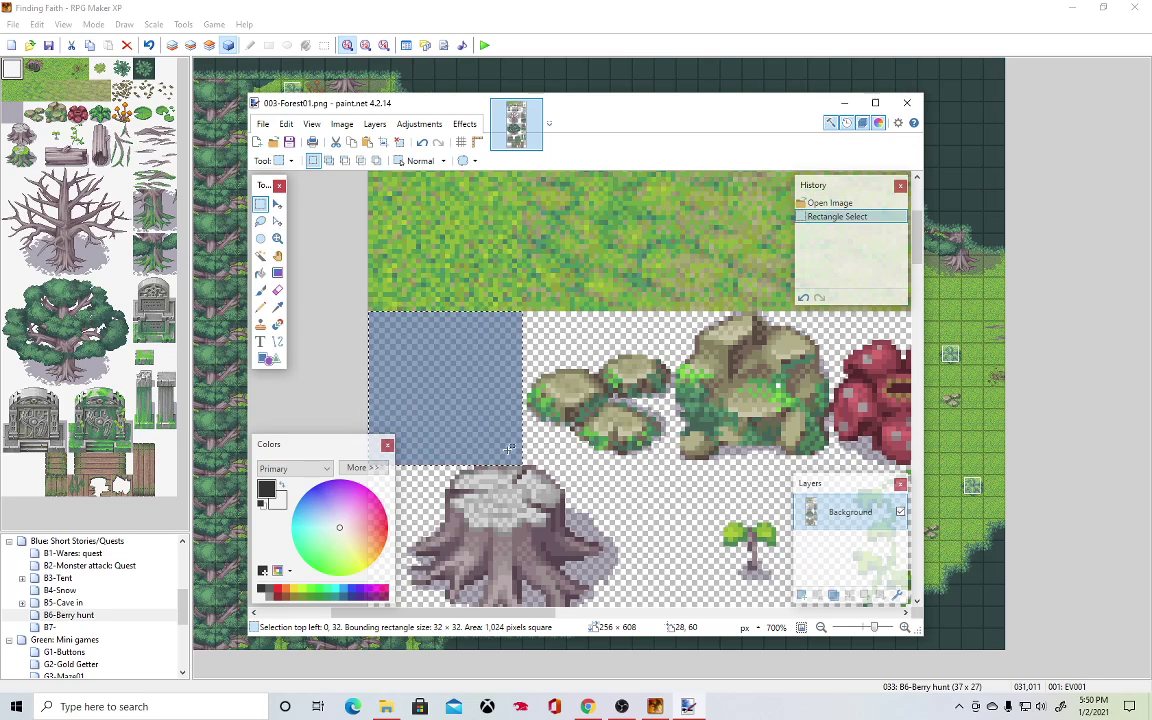
pyautogui.click(277, 220)
pyautogui.moveTo(442, 360); pyautogui.dragTo(770, 361)
pyautogui.hscroll(5, 613, 597)
pyautogui.moveTo(336, 395); pyautogui.dragTo(607, 397)
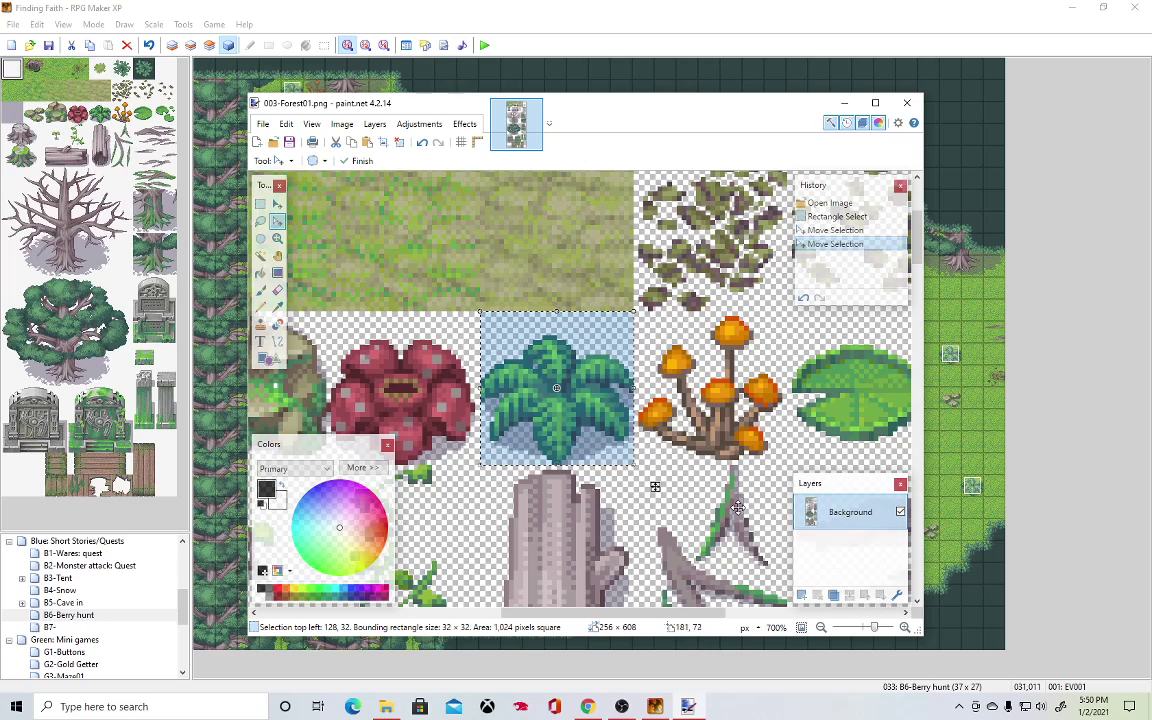
# Paste the bush tile onto a new Layer 2 and move it to the lower-left corner at 0, 576.
pyautogui.click(801, 595)
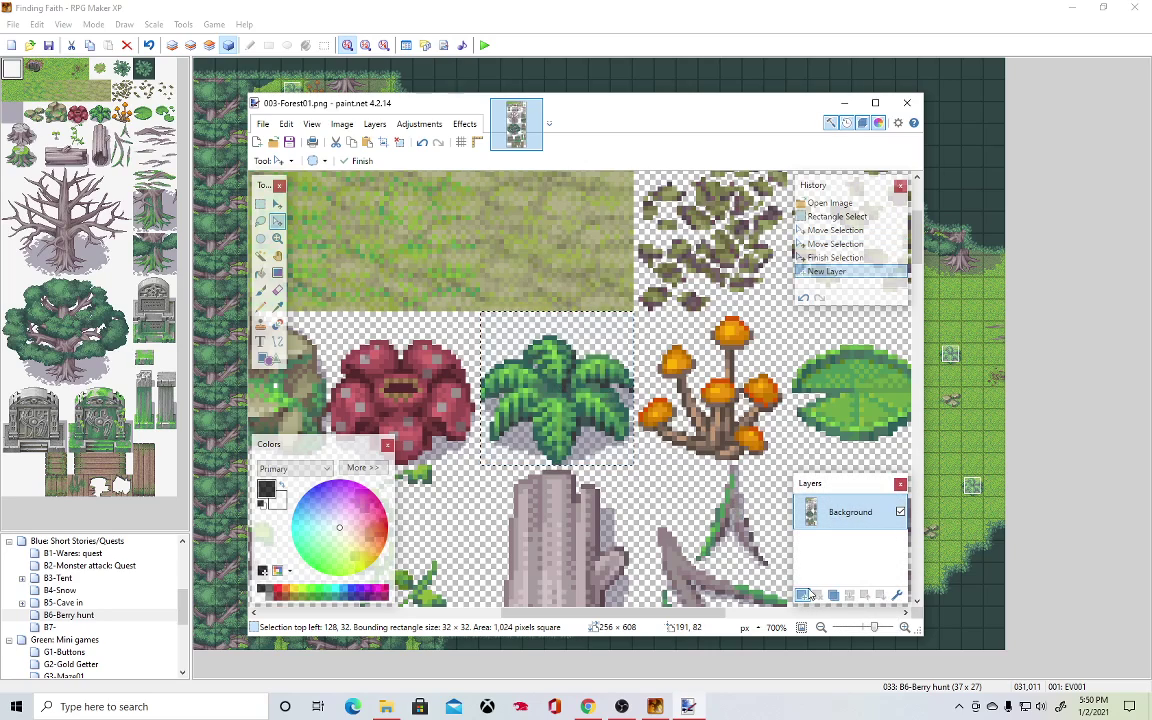
pyautogui.keyDown('ctrl'); pyautogui.scroll(-6, 600, 470); pyautogui.keyUp('ctrl')
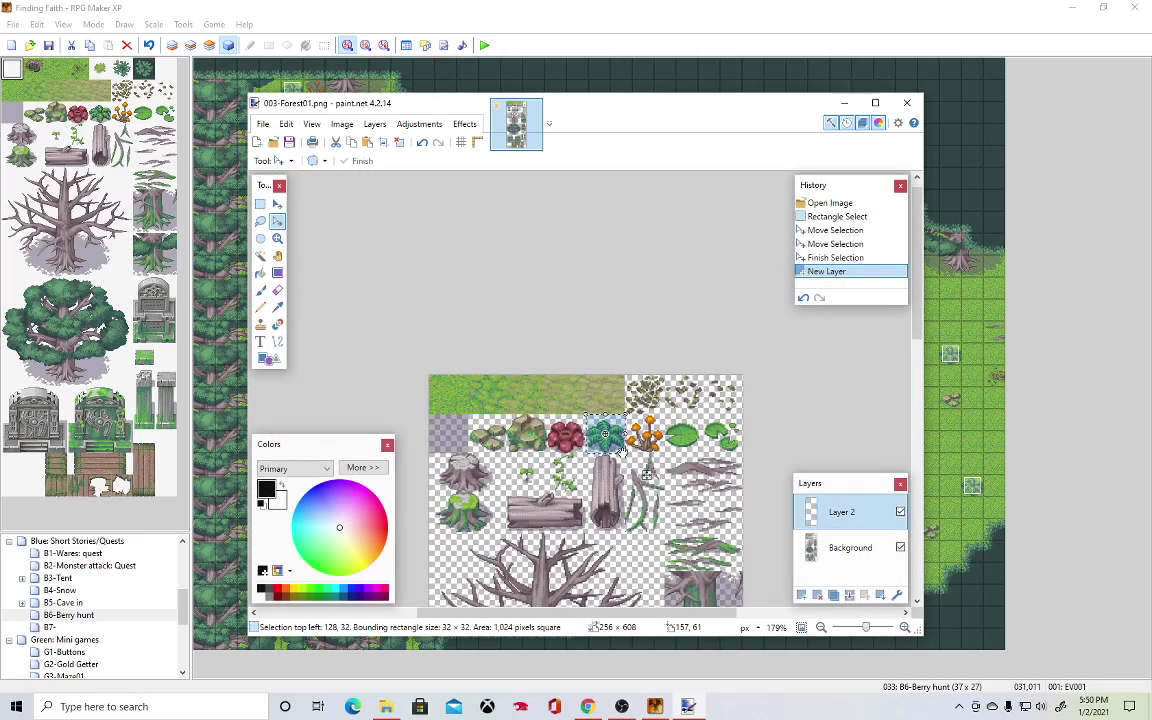
pyautogui.scroll(-5, 590, 492)
pyautogui.keyDown('ctrl'); pyautogui.scroll(6, 403, 362); pyautogui.keyUp('ctrl')
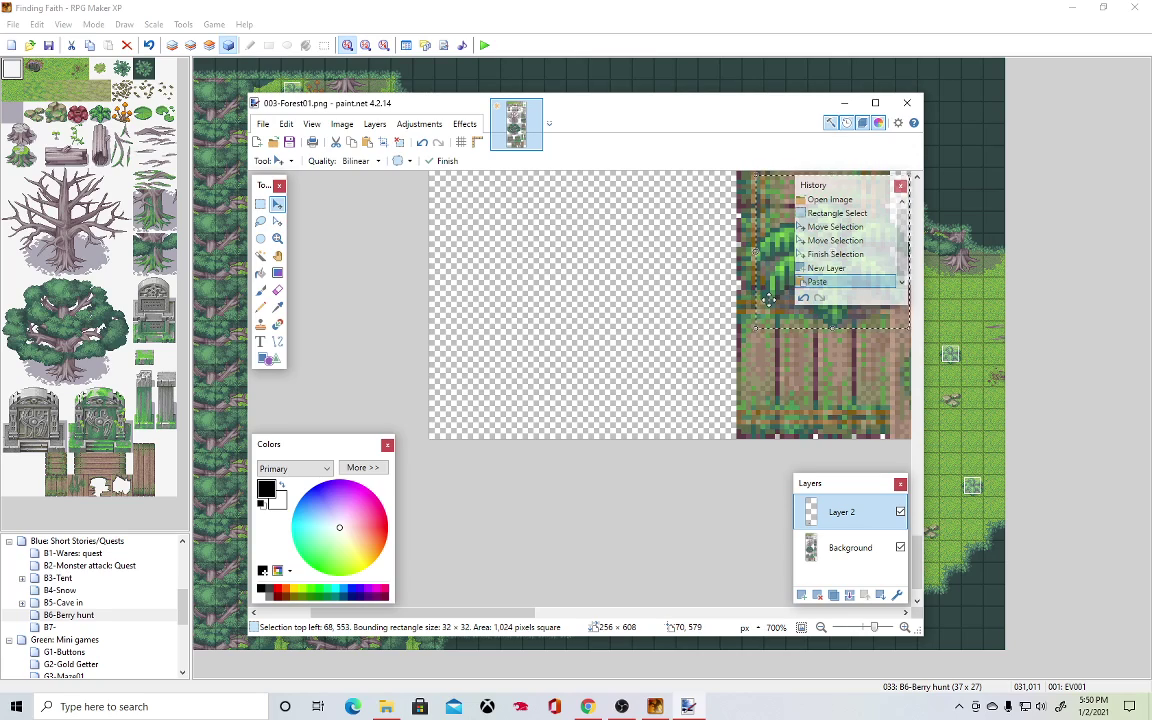
pyautogui.hotkey('ctrl', 'v')
pyautogui.moveTo(438, 370); pyautogui.dragTo(494, 380)
pyautogui.hotkey('ctrl', 'd')
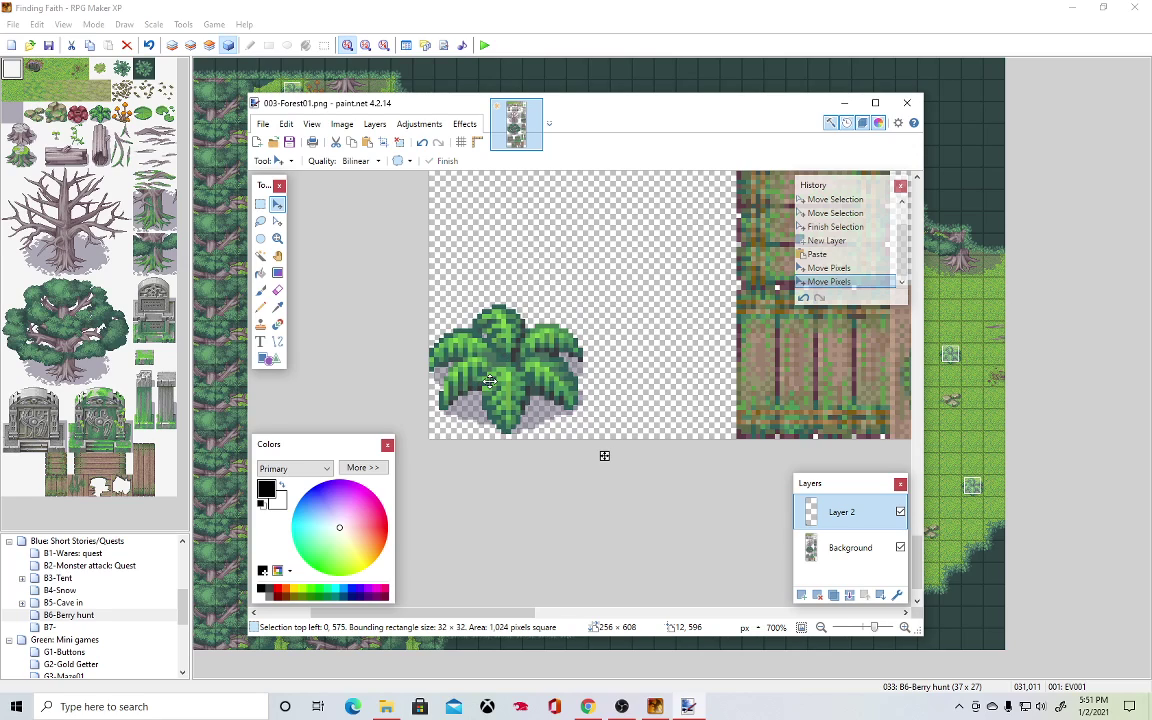
pyautogui.click(493, 380)
pyautogui.scroll(2, 509, 370)
pyautogui.scroll(3, 509, 370)
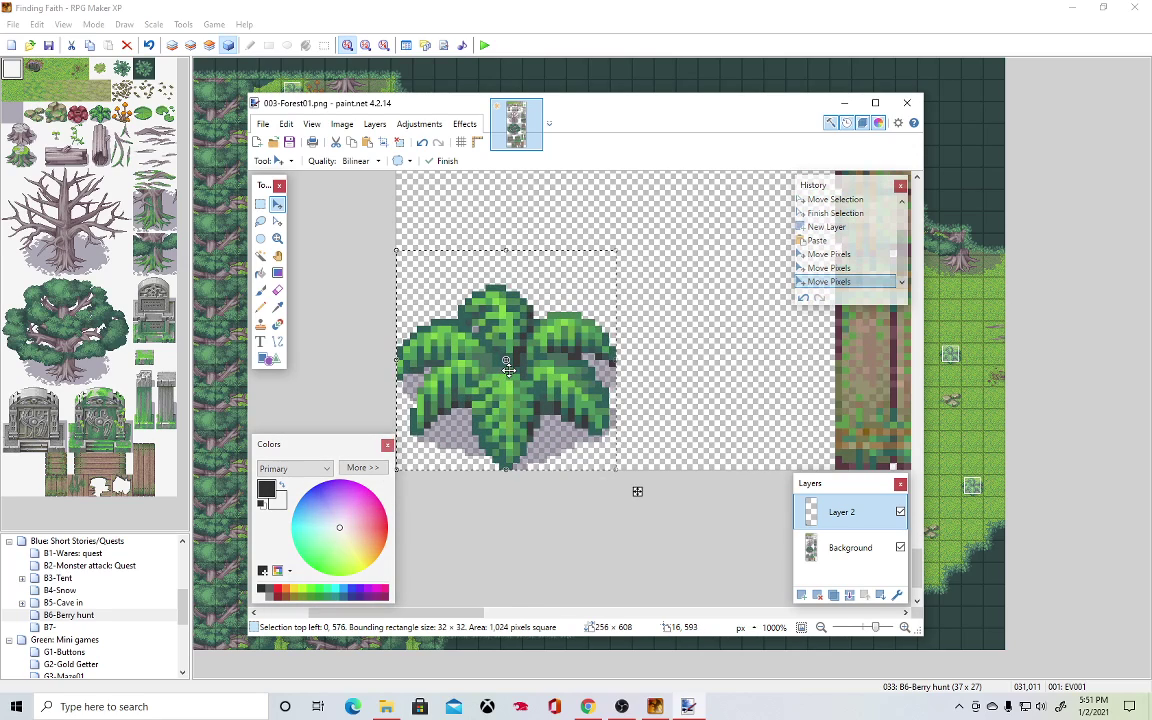
# On a new Layer 3, pencil a red berry onto the bush's upper leaves.
pyautogui.click(805, 598)
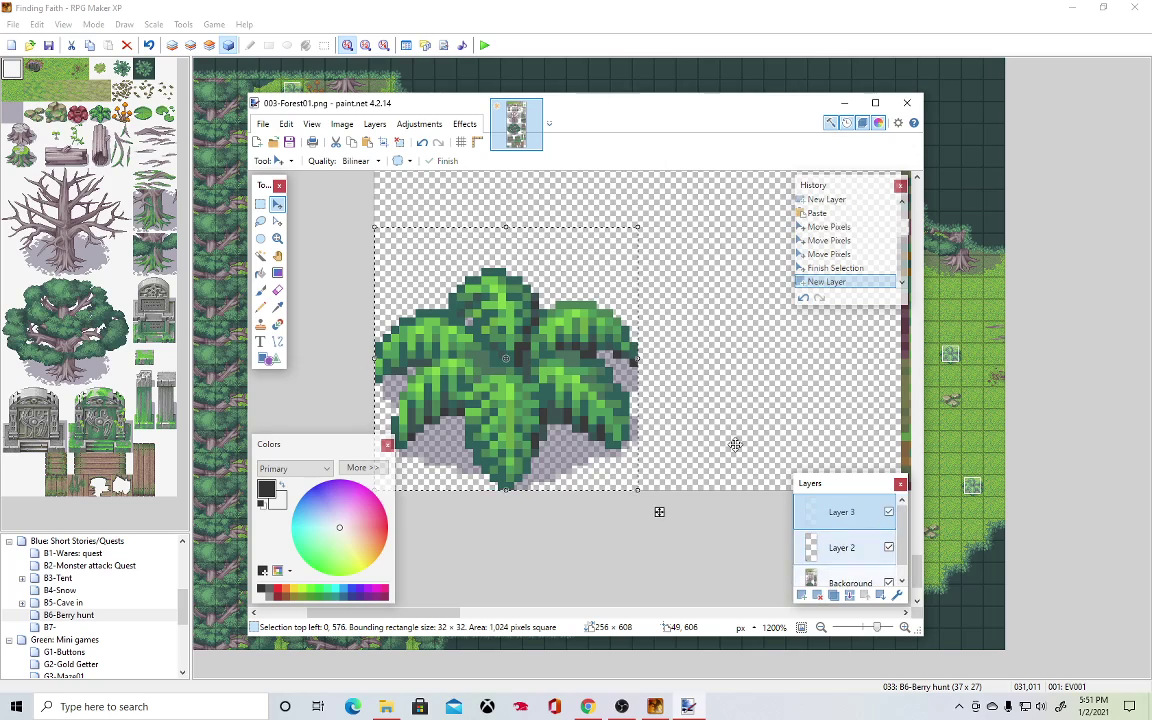
pyautogui.click(261, 307)
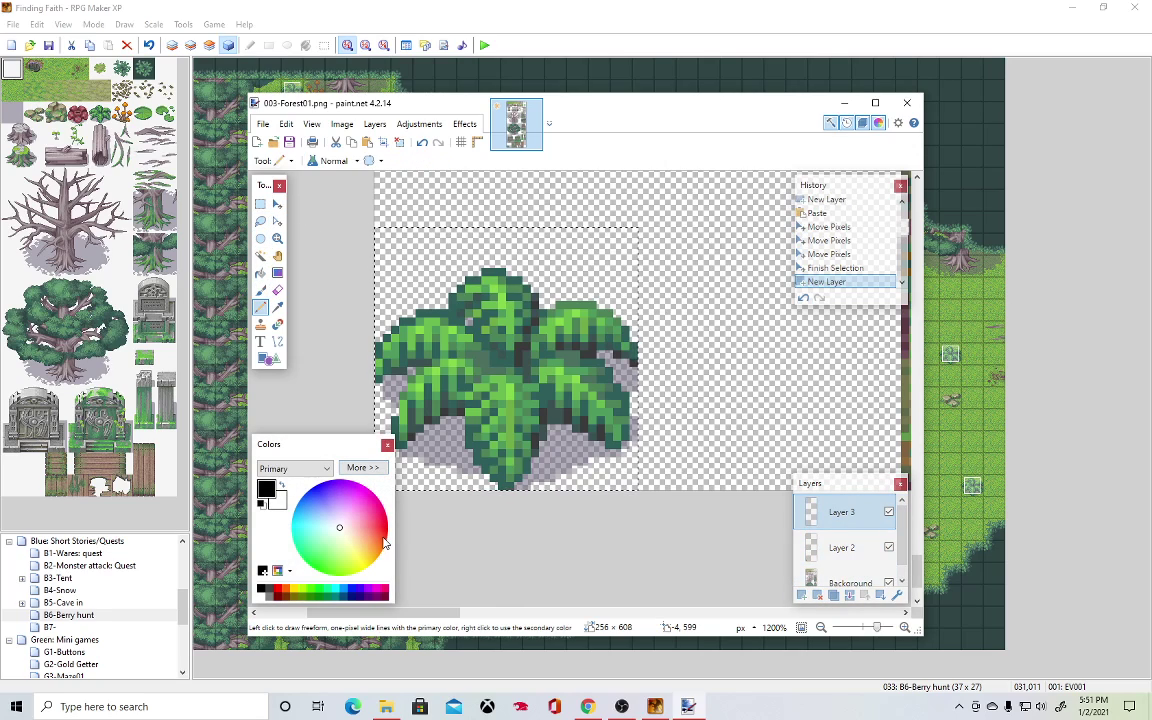
pyautogui.click(381, 527)
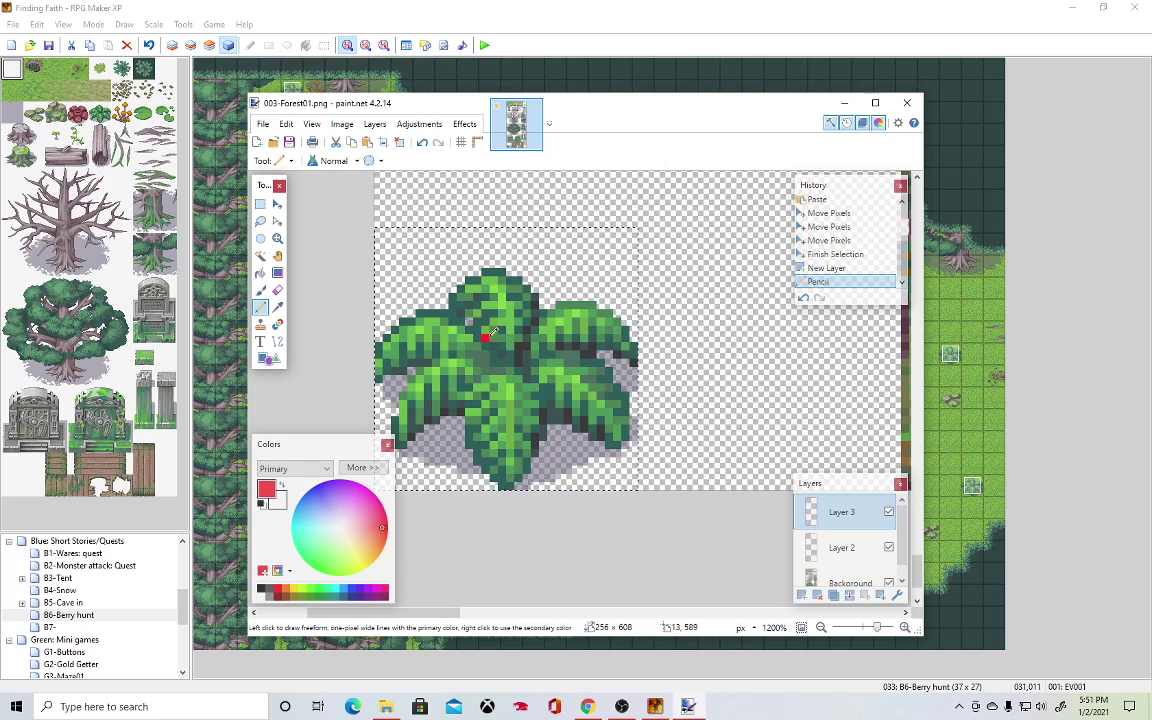
pyautogui.moveTo(477, 338); pyautogui.dragTo(494, 355)
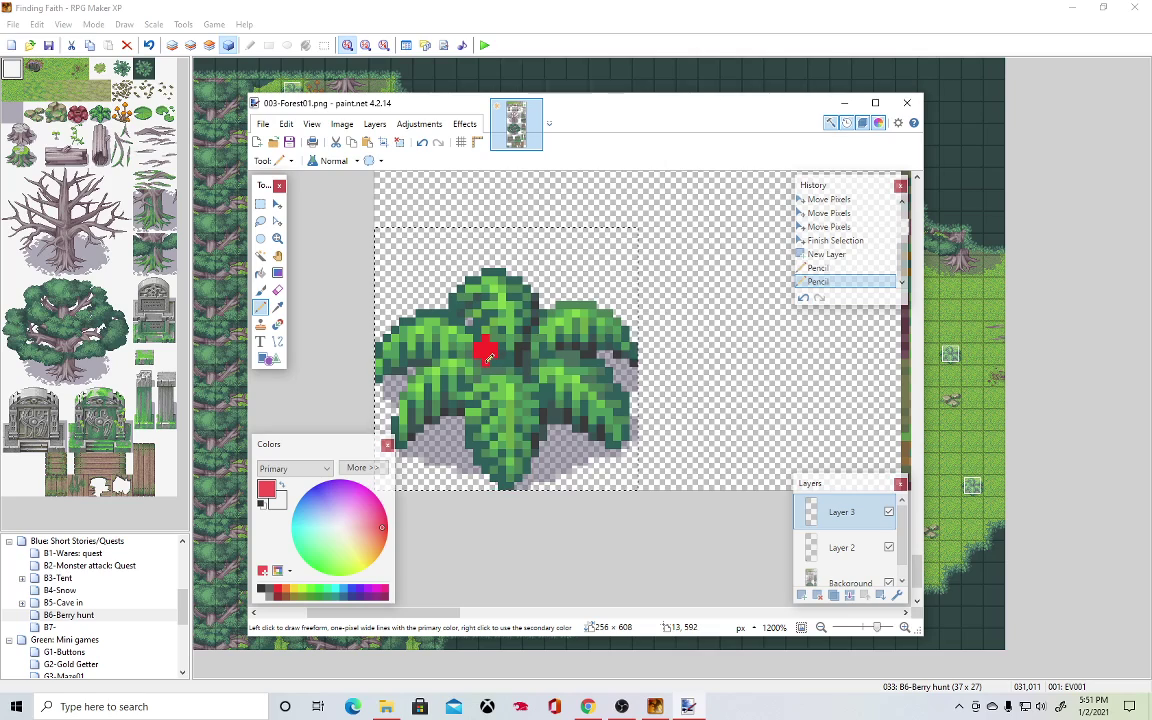
pyautogui.click(486, 358)
pyautogui.click(484, 363)
pyautogui.click(491, 364)
# Undo the accidental cut and extra red marks, then add an orange pixel above the berry.
pyautogui.hotkey('ctrl', 'x')
pyautogui.hotkey('ctrl', 'z')
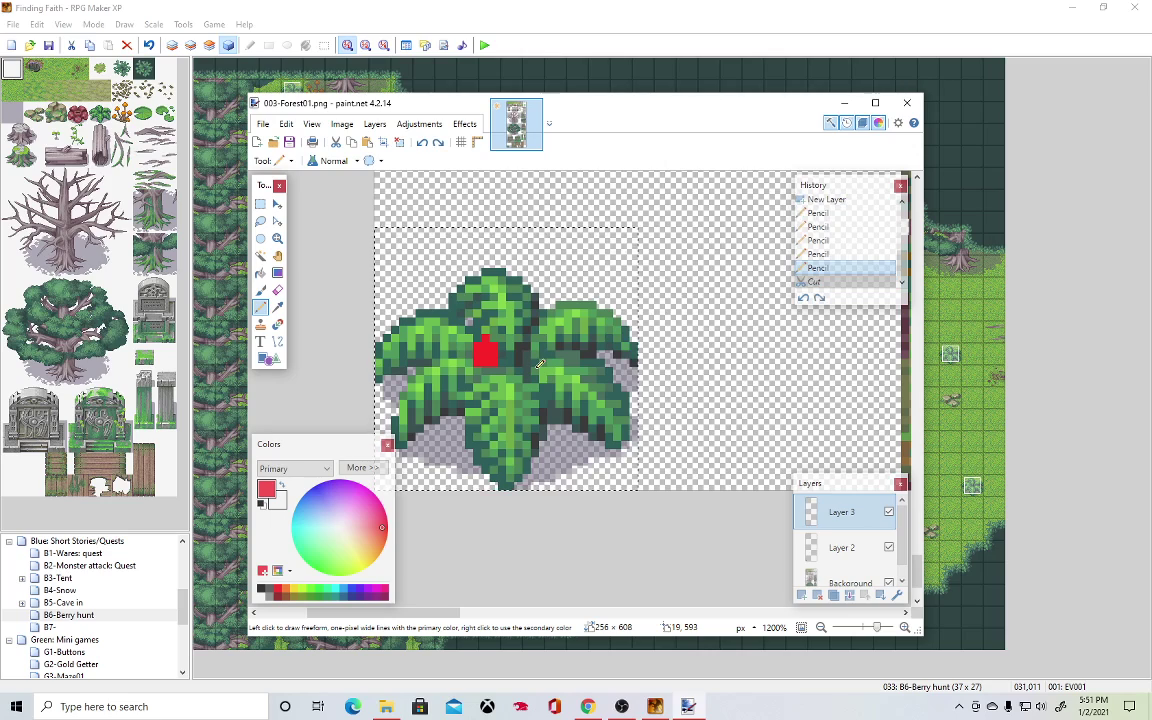
pyautogui.hotkey('ctrl', 'z')
pyautogui.hotkey('ctrl', 'z')
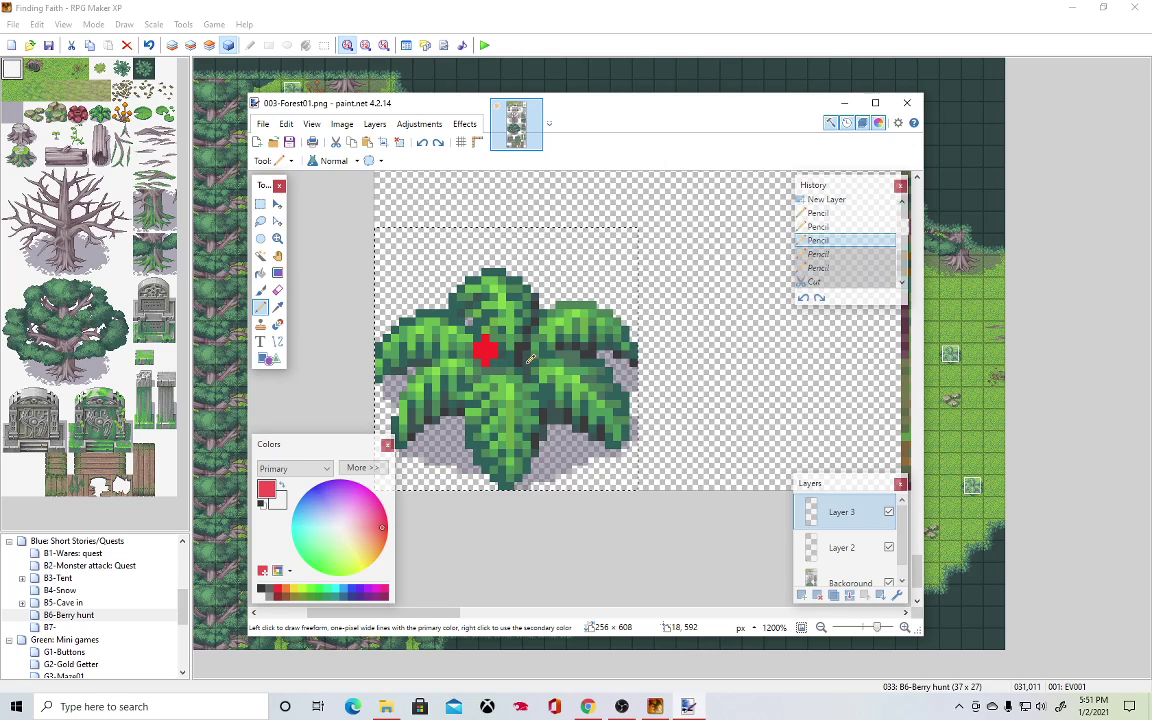
pyautogui.hotkey('ctrl', 'z')
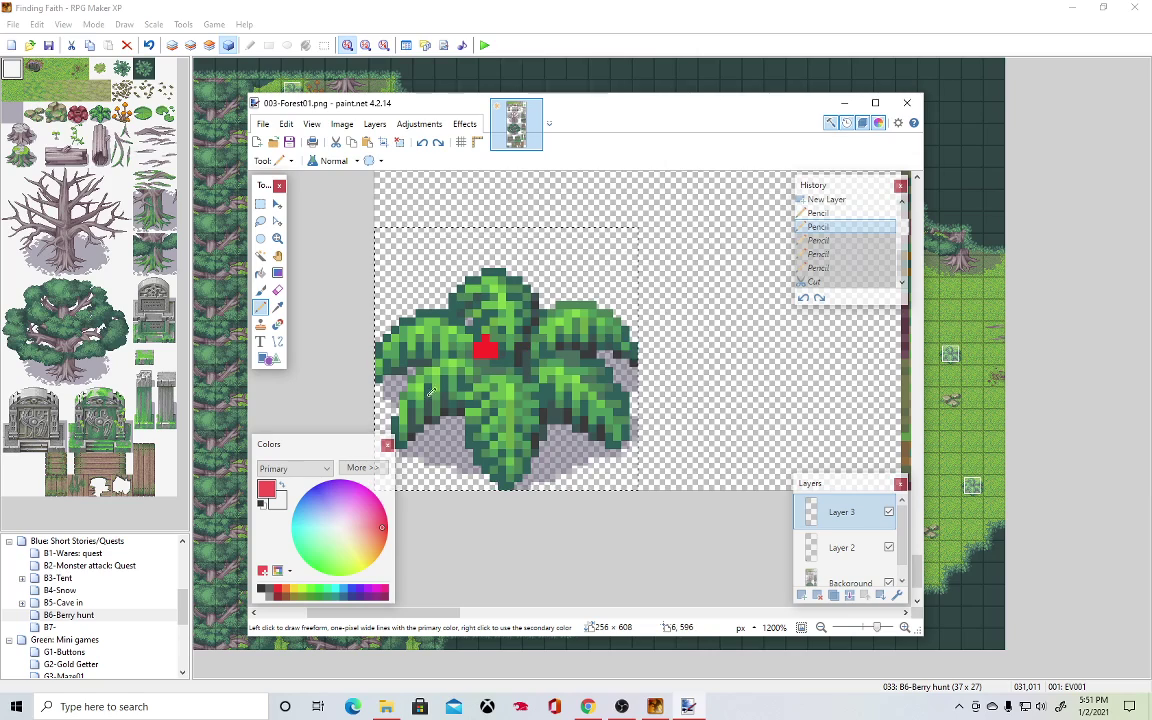
pyautogui.click(383, 547)
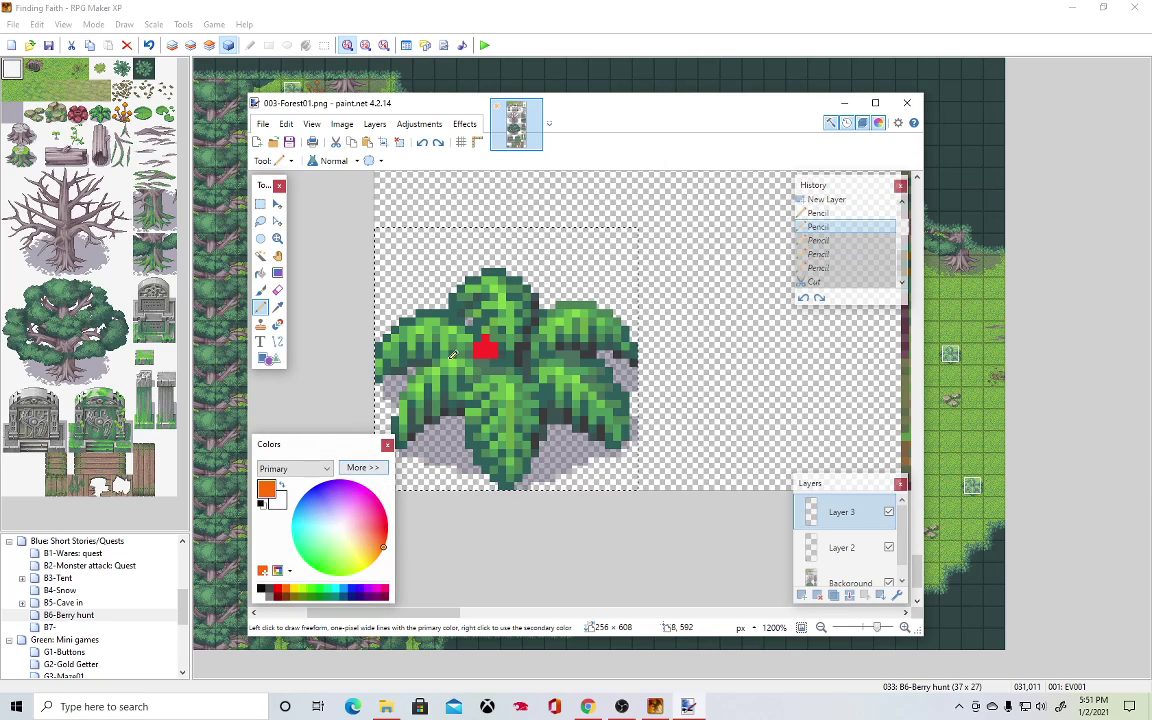
pyautogui.click(487, 336)
pyautogui.hotkey('ctrl', '-')
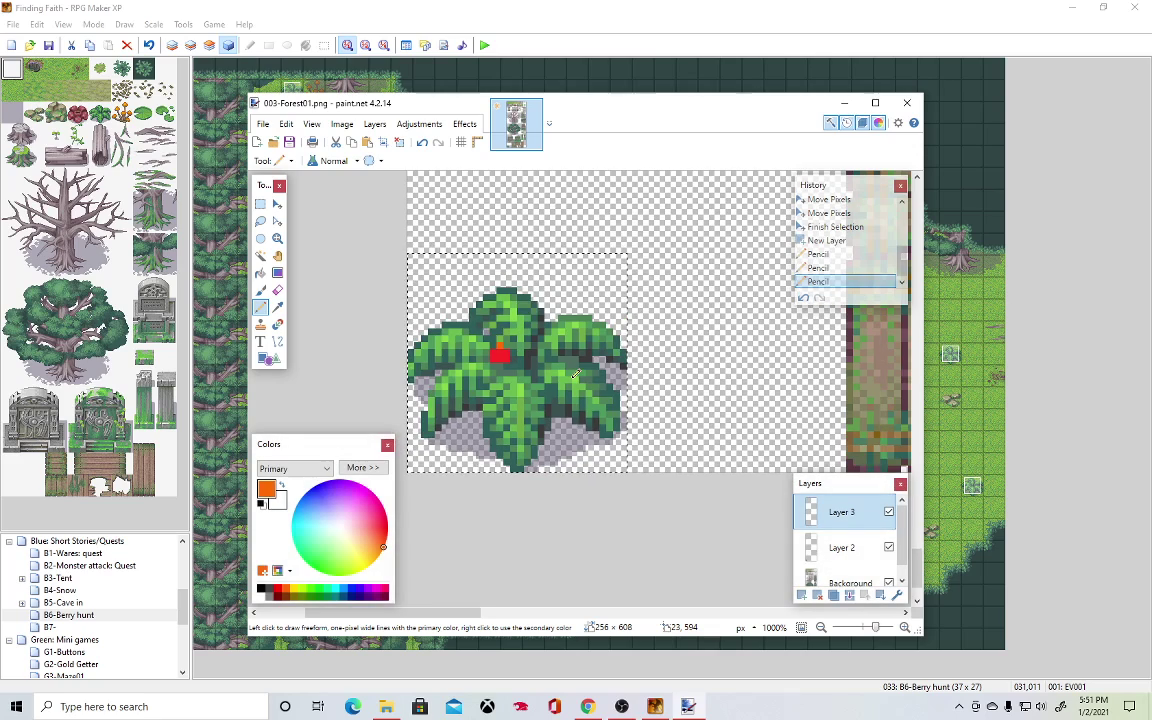
# Save the image as '003-Forest01_with berry plant.pdn' in the FF_Graphics+Resources folder.
pyautogui.click(290, 145)
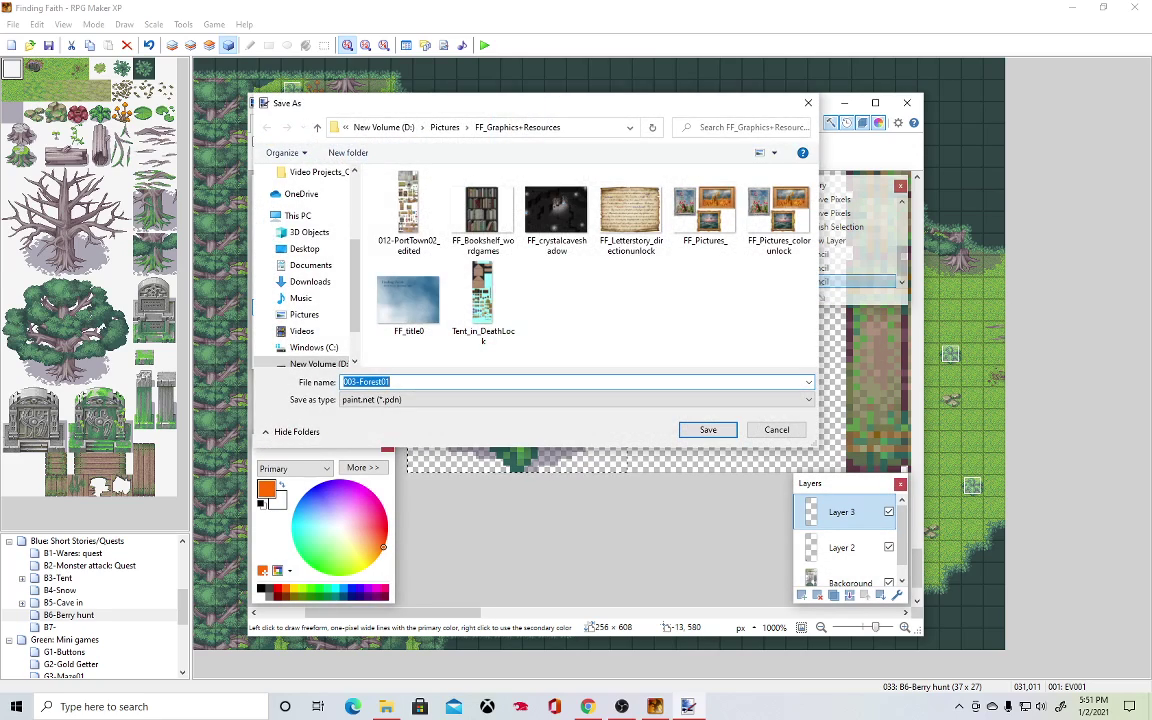
pyautogui.press('Return')
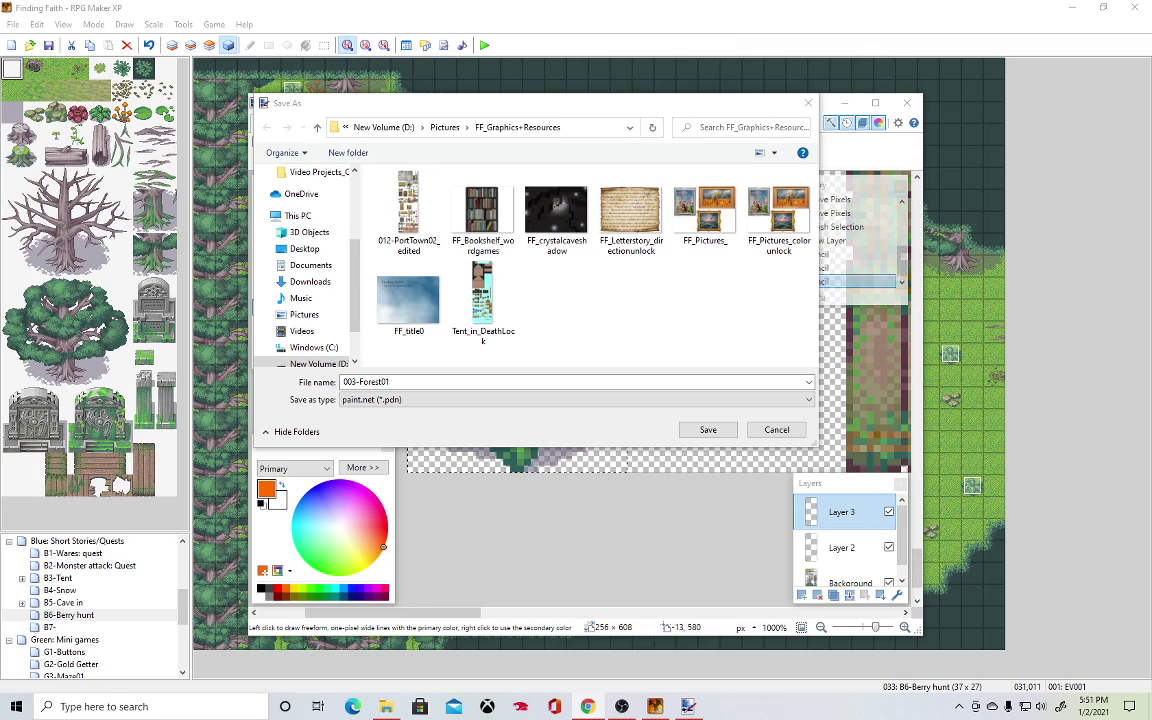
pyautogui.press('Return')
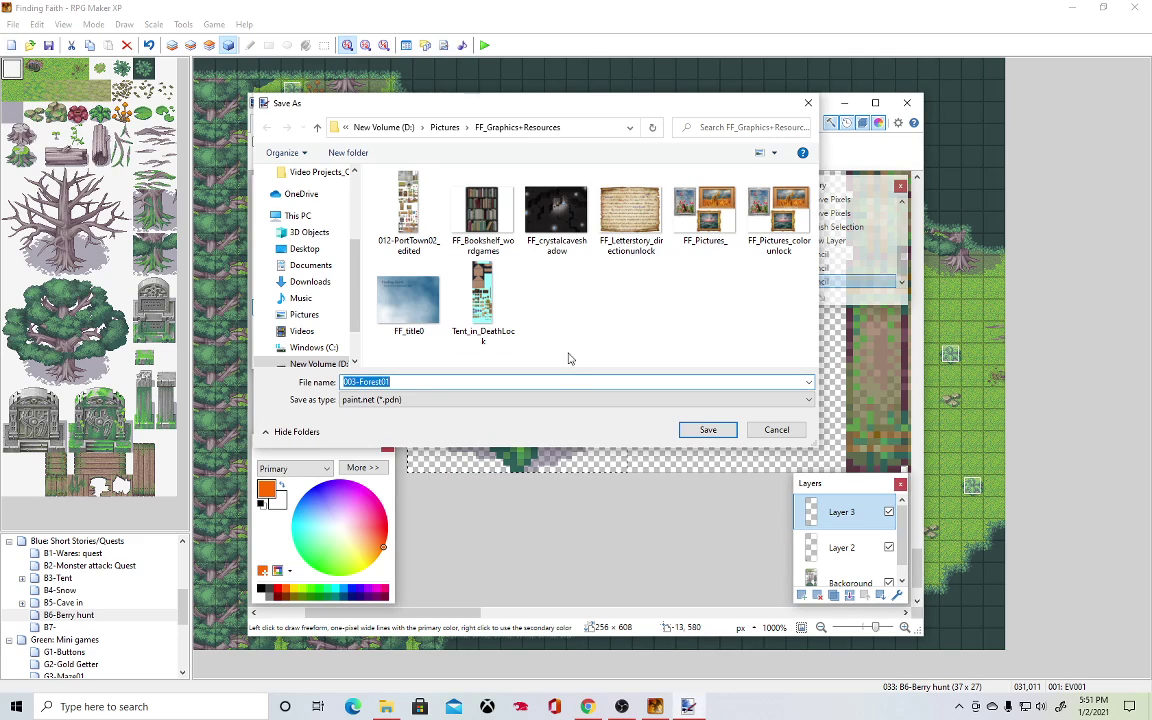
pyautogui.click(400, 381)
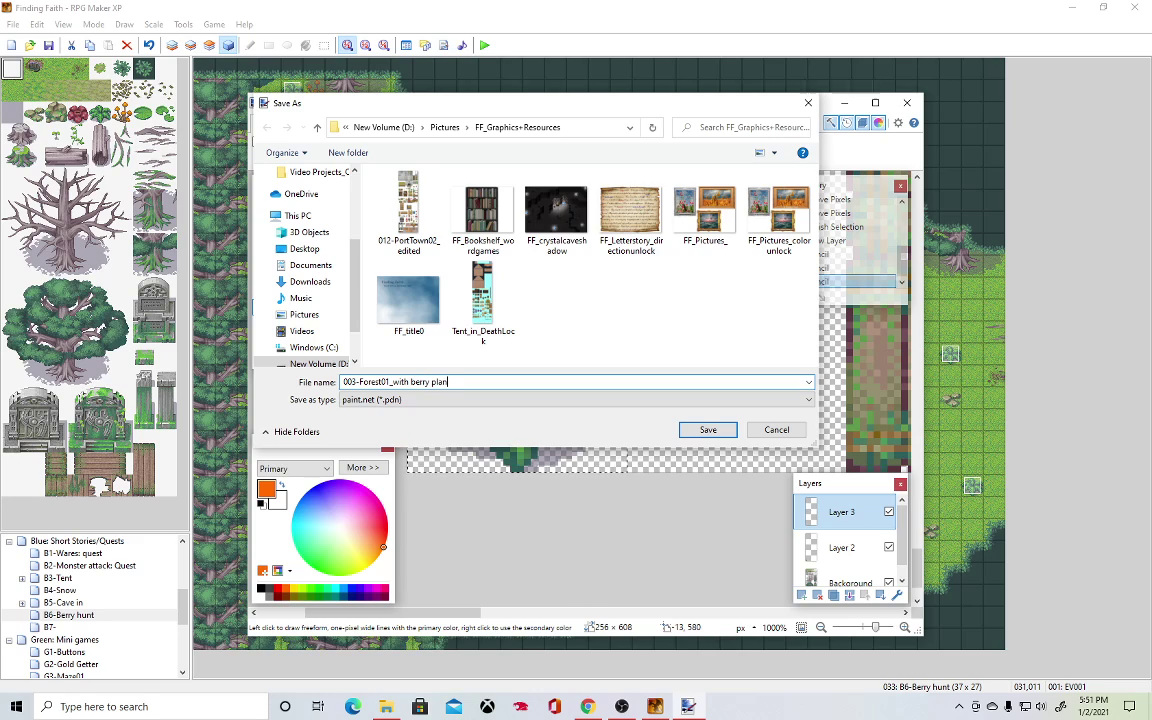
pyautogui.click(700, 431)
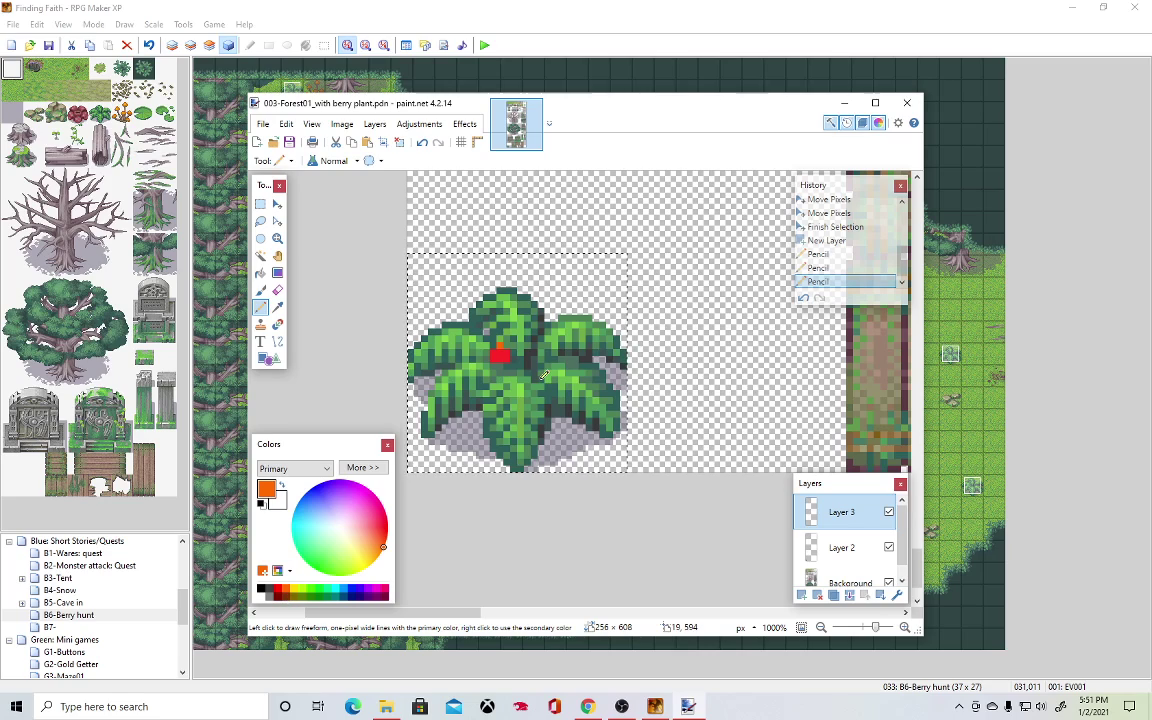
# Pencil a dark brown stem pixel and a filled cross-shaped red berry on the bush's right leaves.
pyautogui.click(286, 597)
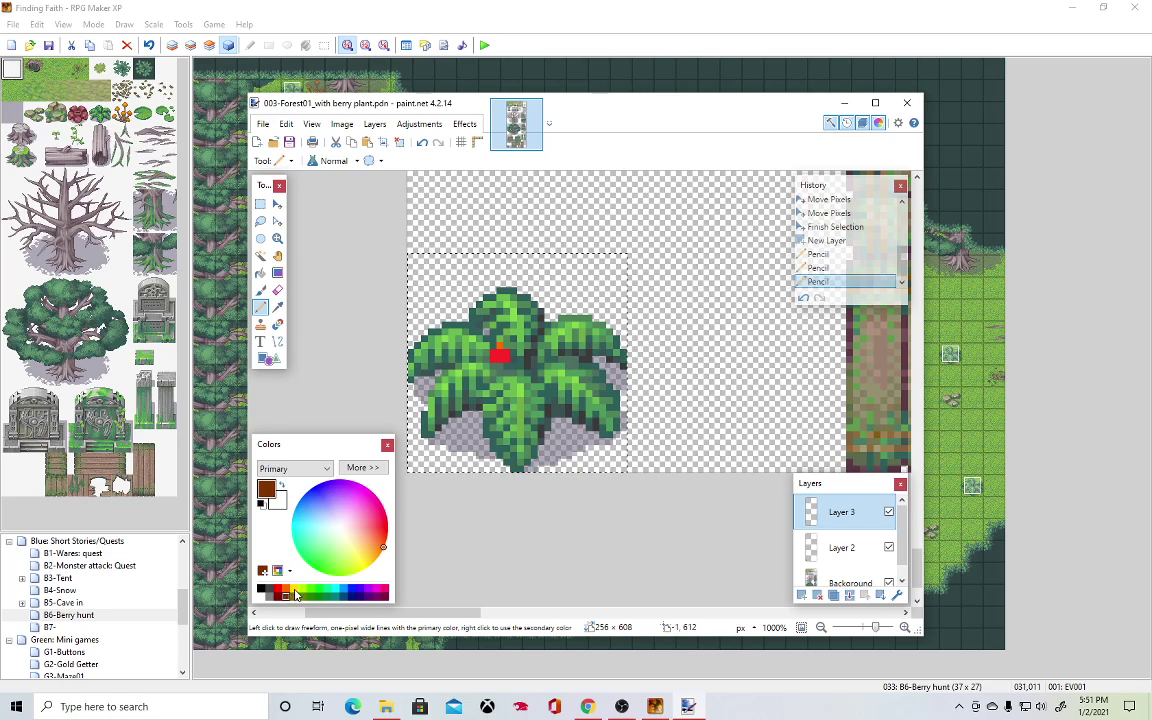
pyautogui.click(568, 366)
pyautogui.scroll(3, 585, 375)
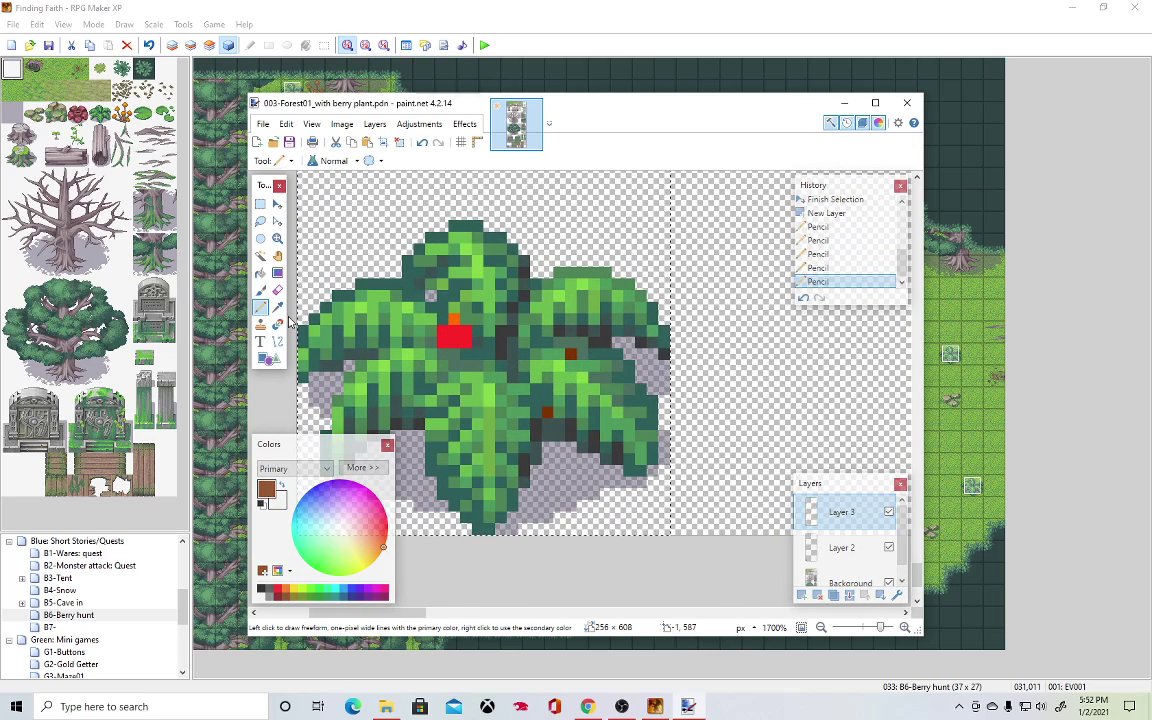
pyautogui.click(279, 593)
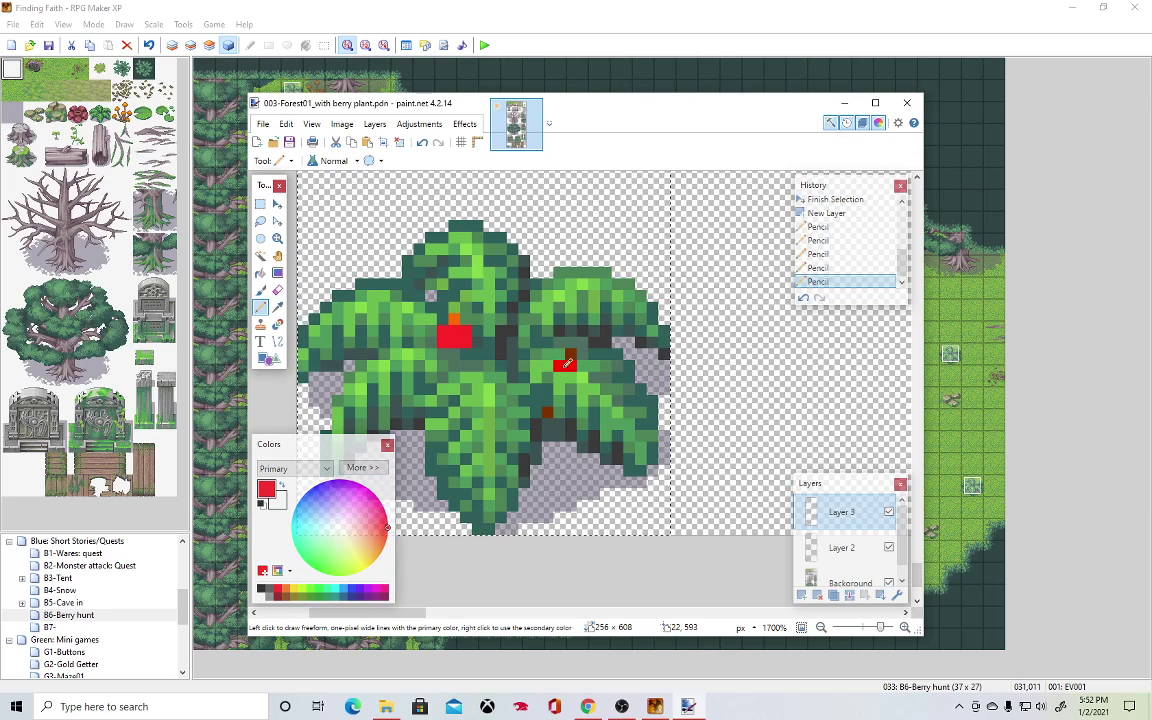
pyautogui.click(561, 366)
pyautogui.click(578, 366)
pyautogui.click(545, 376)
pyautogui.click(562, 376)
pyautogui.click(596, 376)
pyautogui.click(579, 376)
pyautogui.click(575, 390)
pyautogui.click(573, 382)
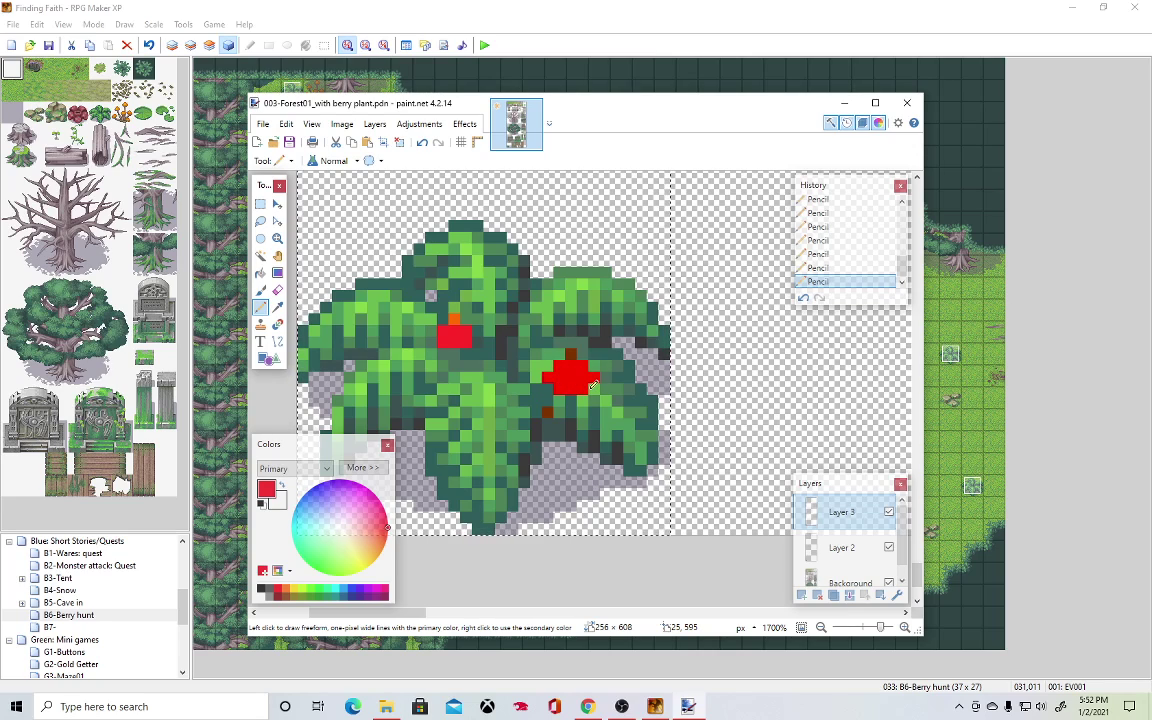